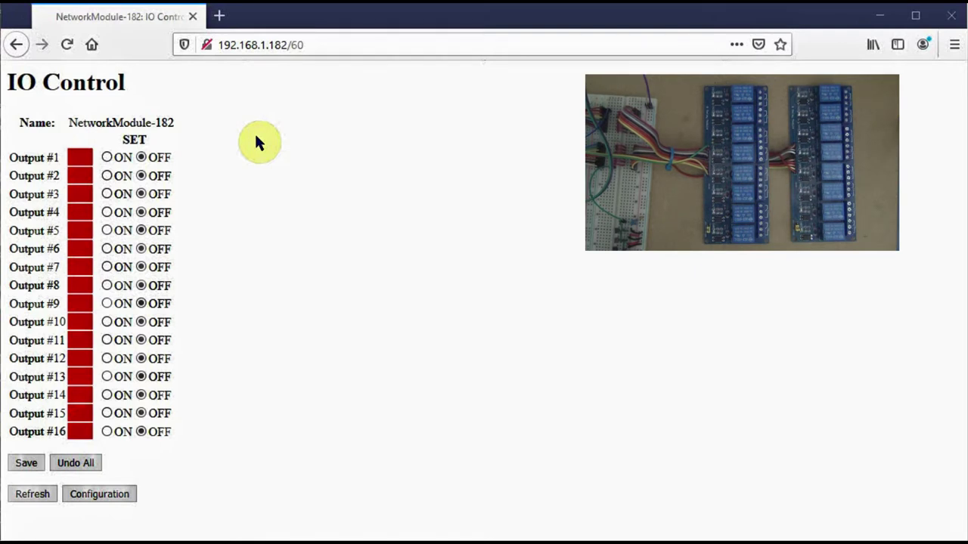
- Switch Outputs #1–#4 on and save them to the module
{"action": "left_click", "coordinate": [107, 157]}
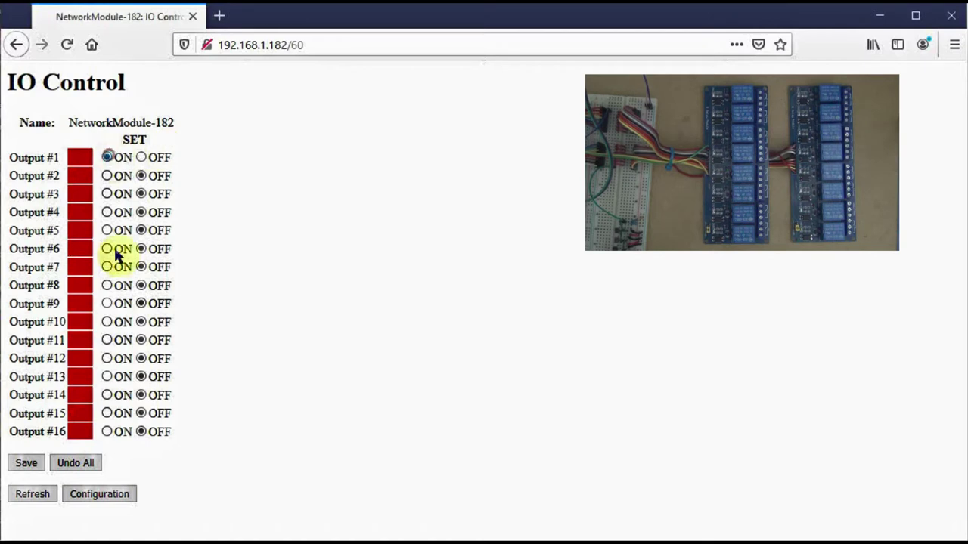
{"action": "left_click", "coordinate": [24, 462]}
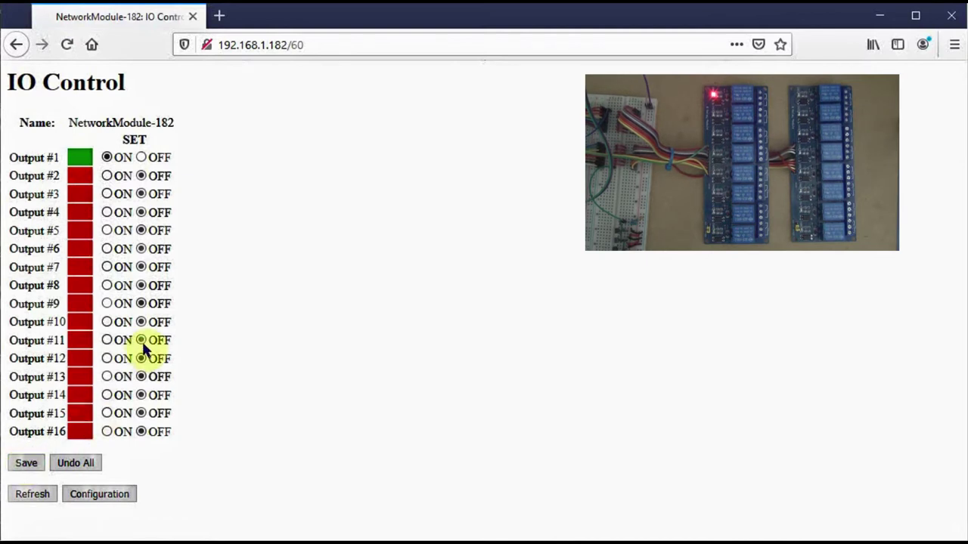
{"action": "left_click", "coordinate": [107, 175]}
{"action": "left_click", "coordinate": [107, 194]}
{"action": "left_click", "coordinate": [105, 212]}
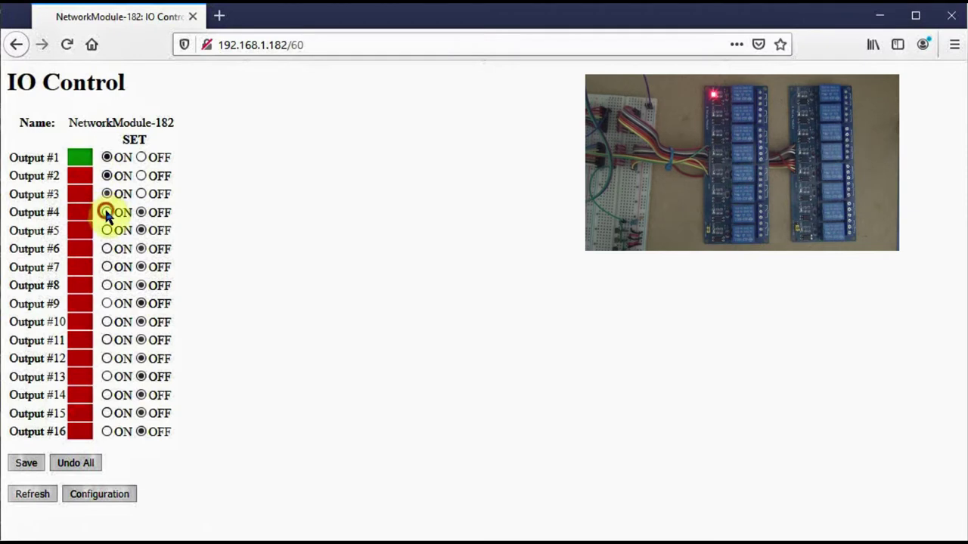
{"action": "left_click", "coordinate": [26, 463]}
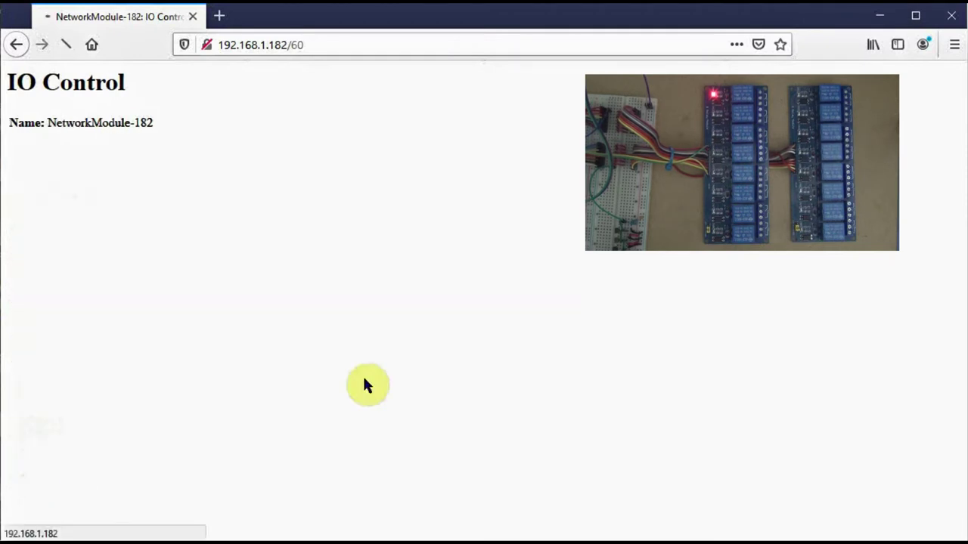
- Switch Outputs #1–#4 back off, save, and go to the Configuration page
{"action": "left_click", "coordinate": [141, 157]}
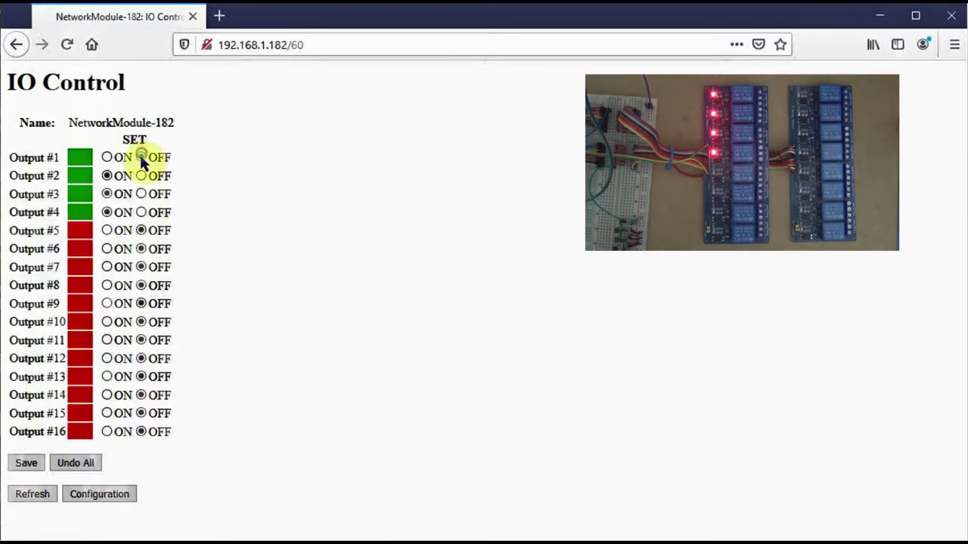
{"action": "left_click", "coordinate": [141, 175]}
{"action": "left_click", "coordinate": [142, 193]}
{"action": "left_click", "coordinate": [141, 212]}
{"action": "left_click", "coordinate": [26, 464]}
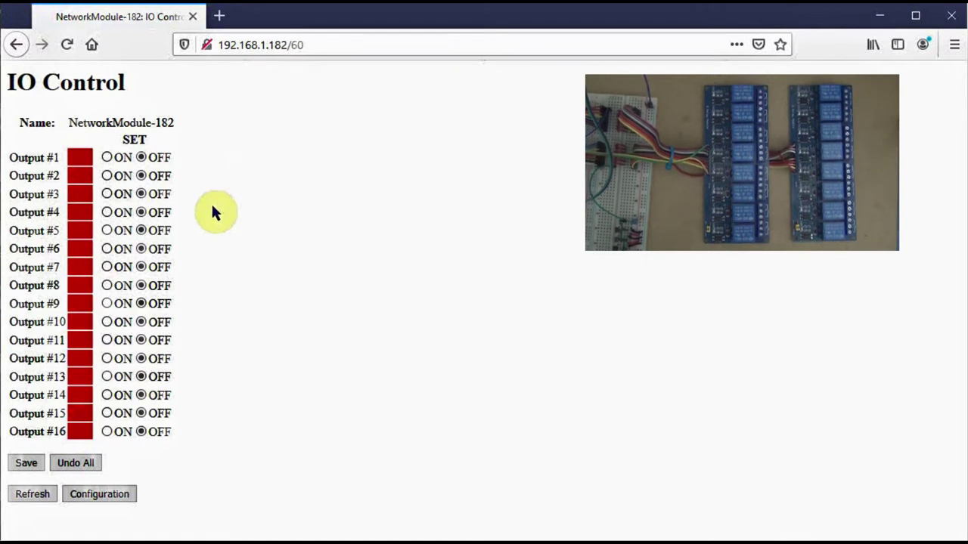
{"action": "left_click", "coordinate": [17, 466]}
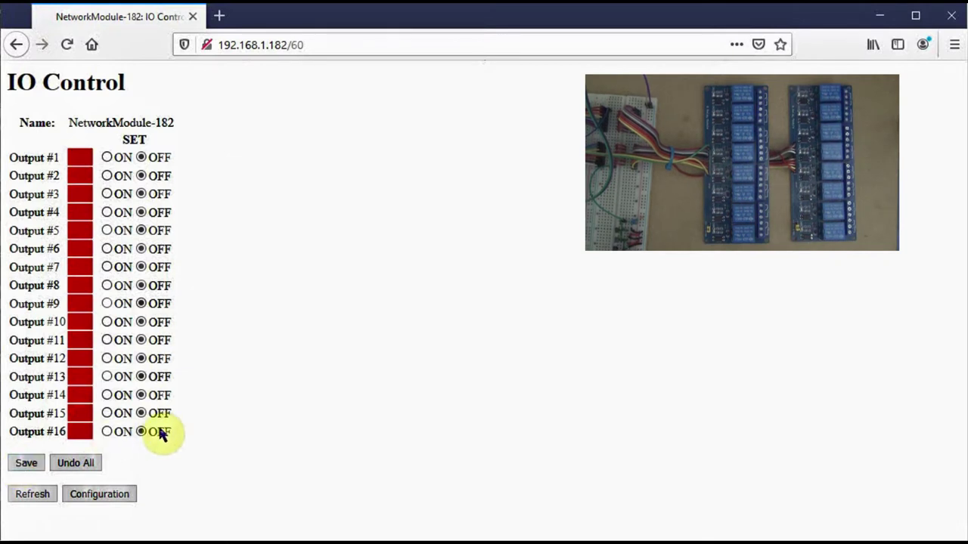
{"action": "left_click", "coordinate": [80, 464]}
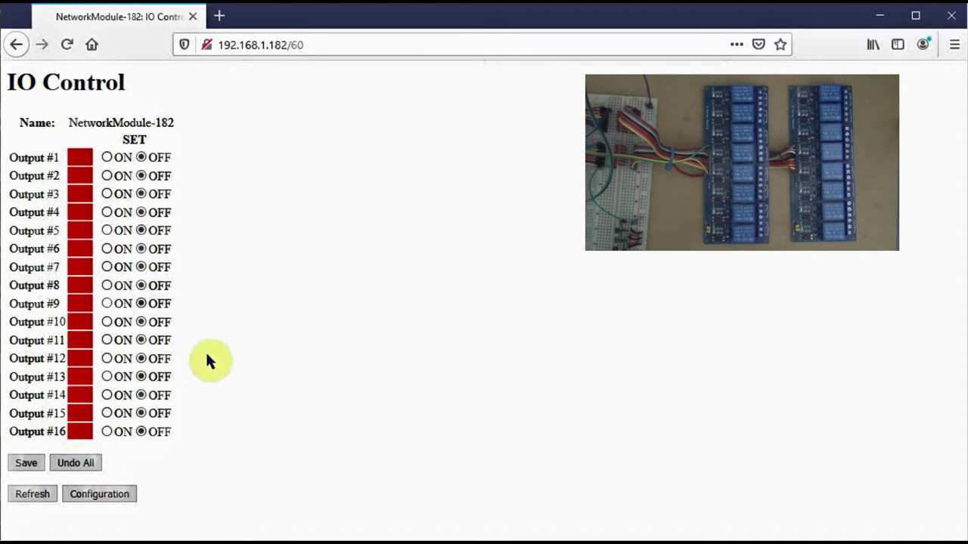
{"action": "left_click", "coordinate": [102, 495]}
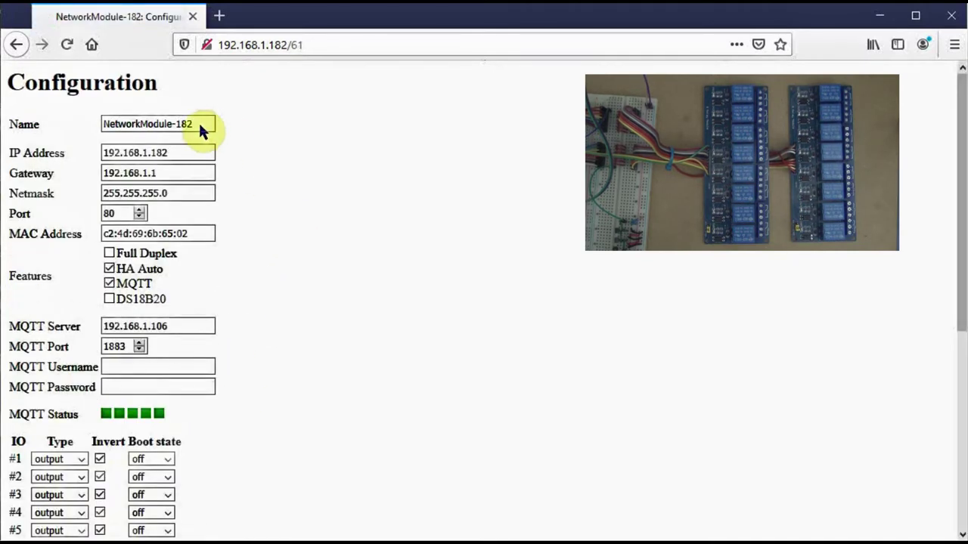
{"action": "left_click", "coordinate": [140, 124]}
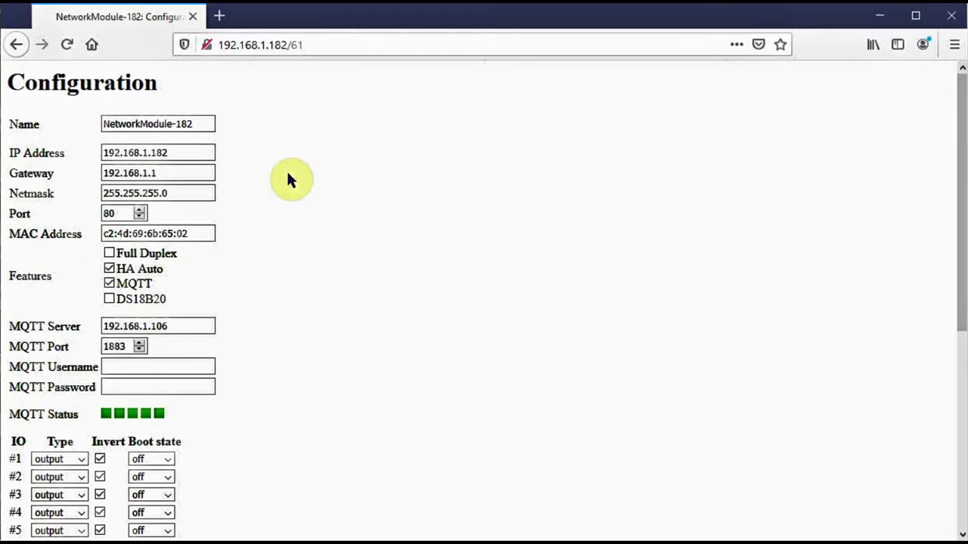
{"action": "left_click", "coordinate": [191, 149]}
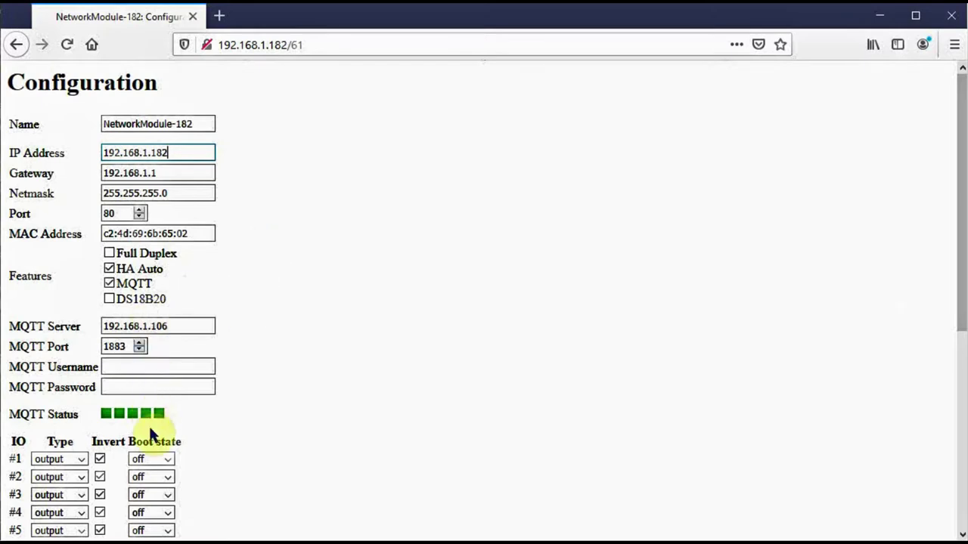
{"action": "scroll", "coordinate": [123, 431], "scroll_direction": "down", "scroll_amount": 5}
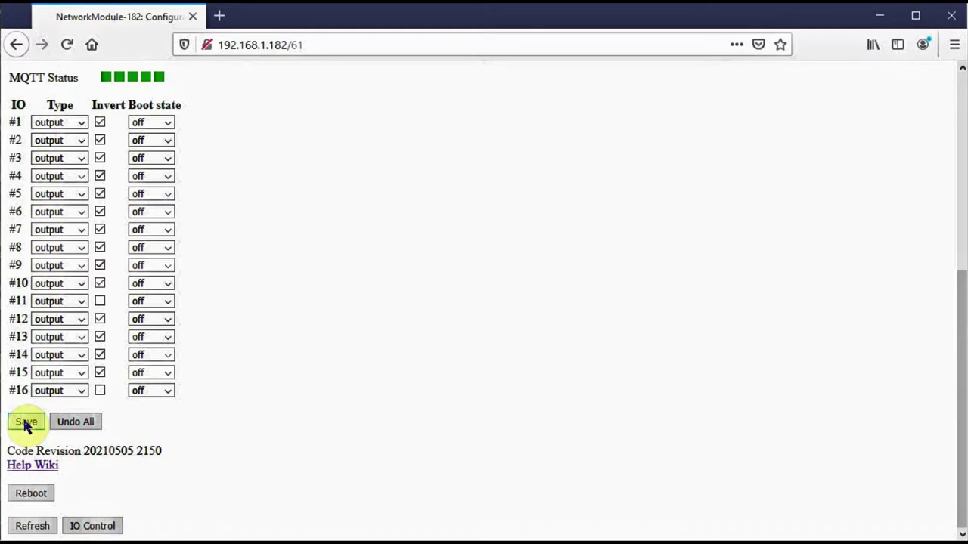
{"action": "scroll", "coordinate": [207, 249], "scroll_direction": "up", "scroll_amount": 5}
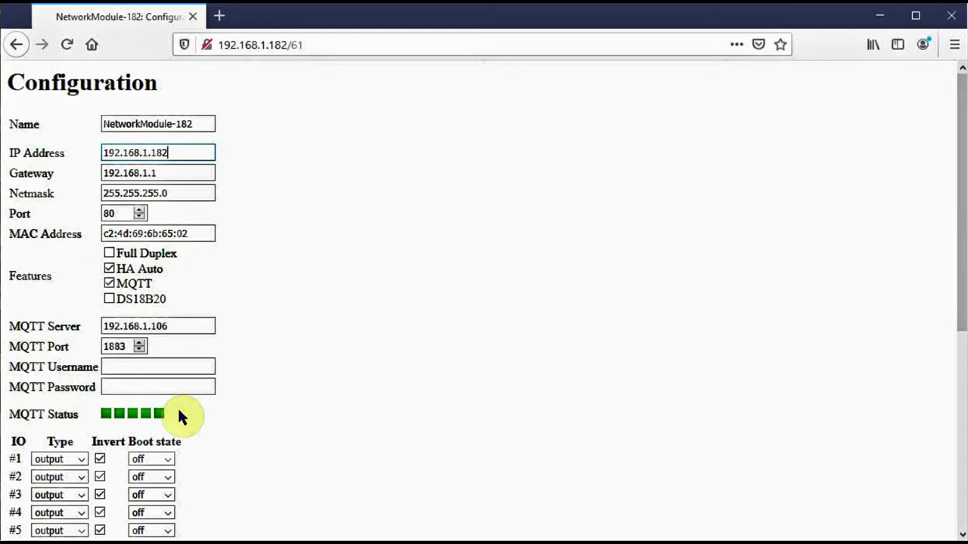
{"action": "scroll", "coordinate": [179, 412], "scroll_direction": "down", "scroll_amount": 5}
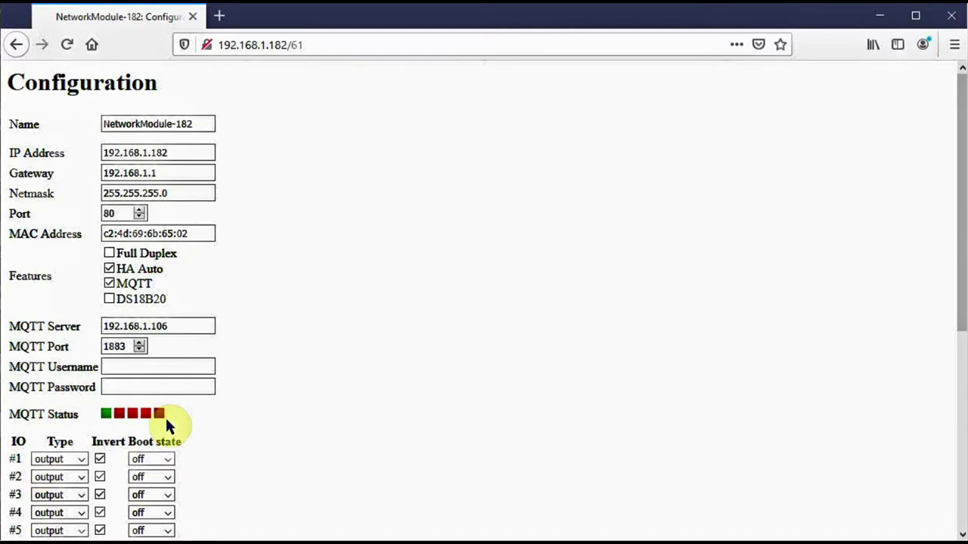
{"action": "scroll", "coordinate": [166, 424], "scroll_direction": "down", "scroll_amount": 5}
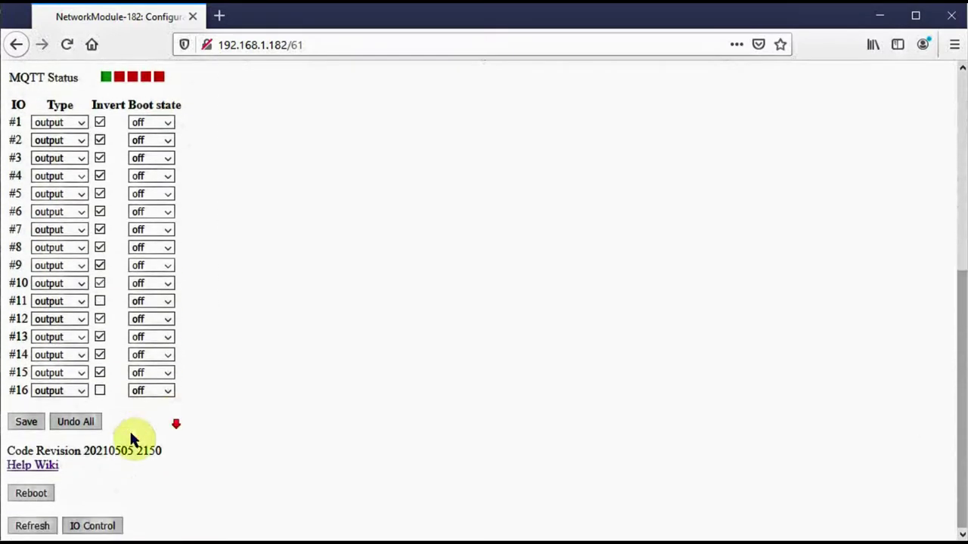
{"action": "left_click", "coordinate": [32, 527]}
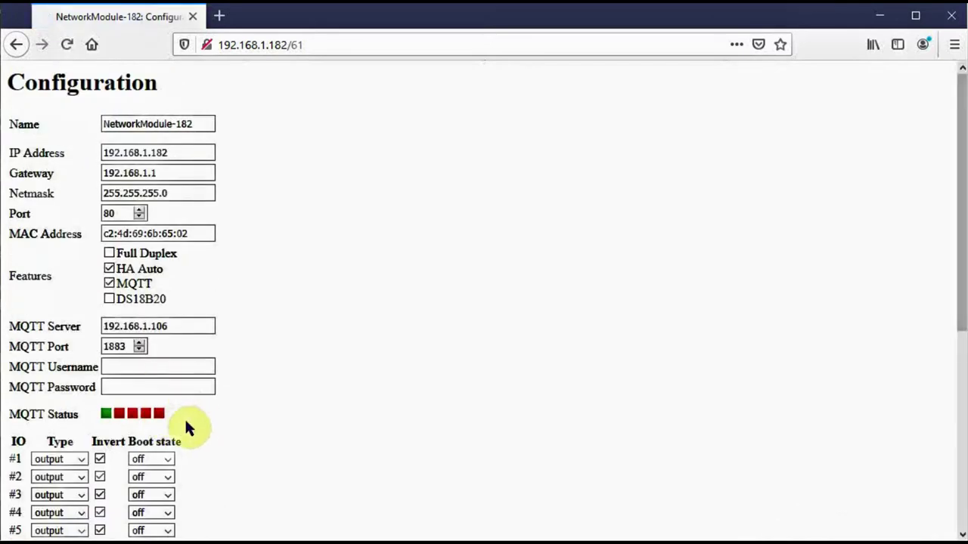
{"action": "scroll", "coordinate": [186, 423], "scroll_direction": "down", "scroll_amount": 3}
{"action": "scroll", "coordinate": [147, 405], "scroll_direction": "down", "scroll_amount": 2}
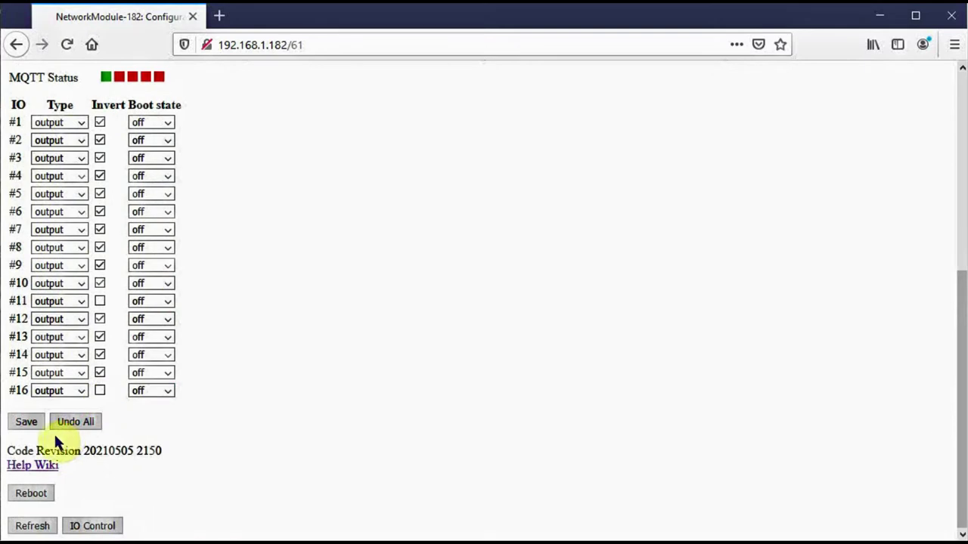
{"action": "left_click", "coordinate": [34, 527]}
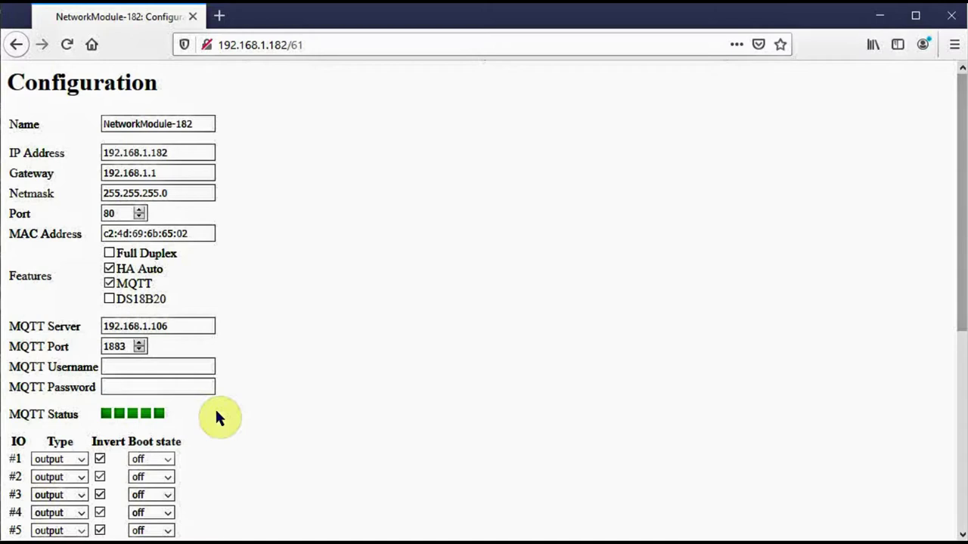
- Keep IO #1 as an inverted output with boot state off
{"action": "scroll", "coordinate": [198, 397], "scroll_direction": "down", "scroll_amount": 5}
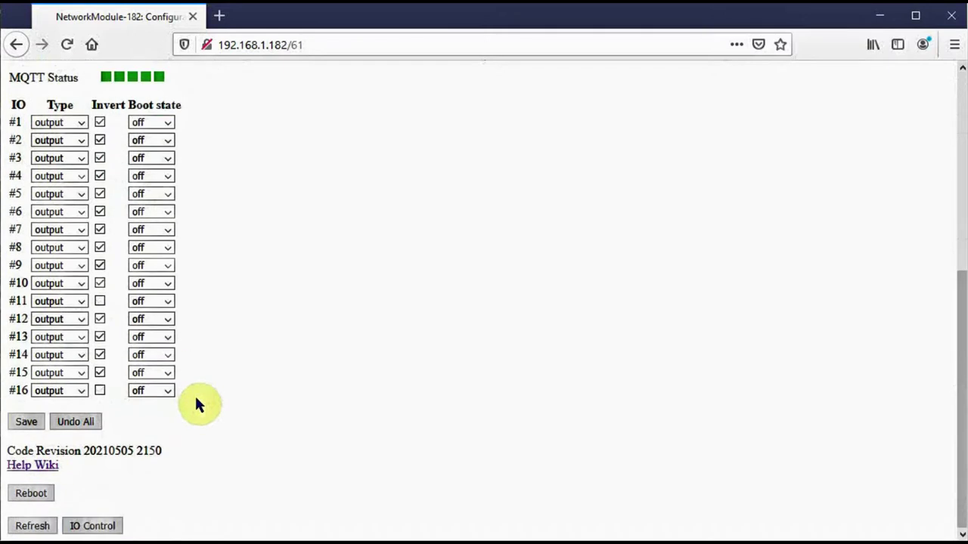
{"action": "left_click", "coordinate": [73, 124]}
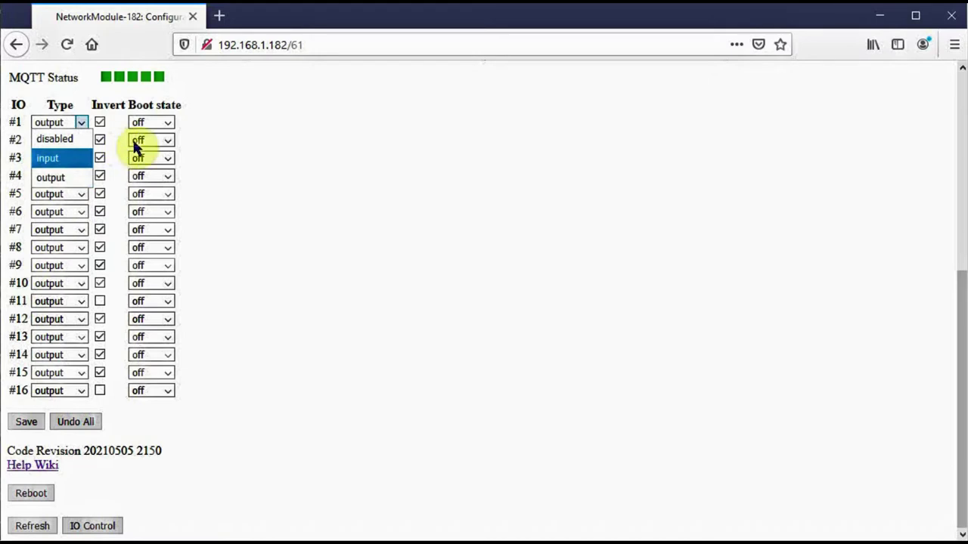
{"action": "left_click", "coordinate": [202, 131]}
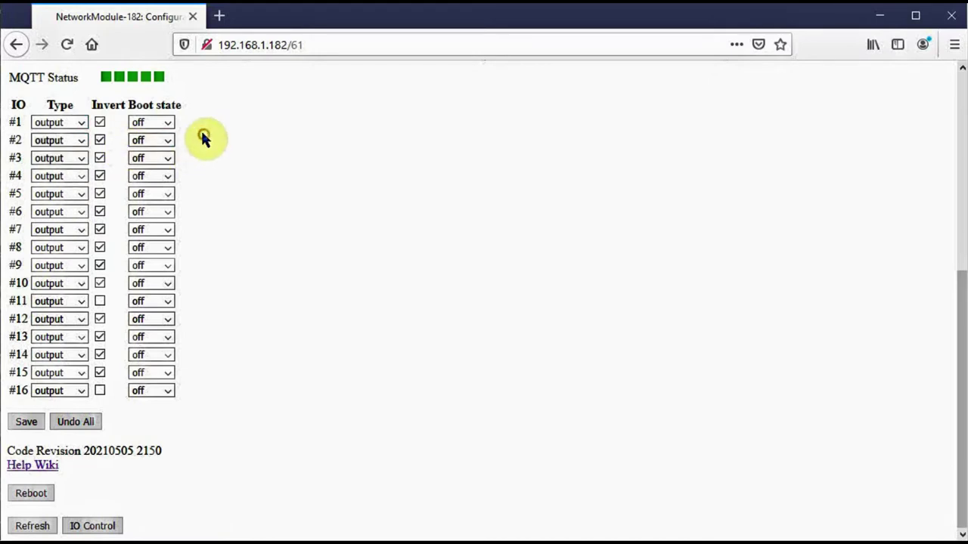
{"action": "left_click", "coordinate": [104, 129]}
{"action": "left_click", "coordinate": [100, 121]}
{"action": "left_click", "coordinate": [167, 121]}
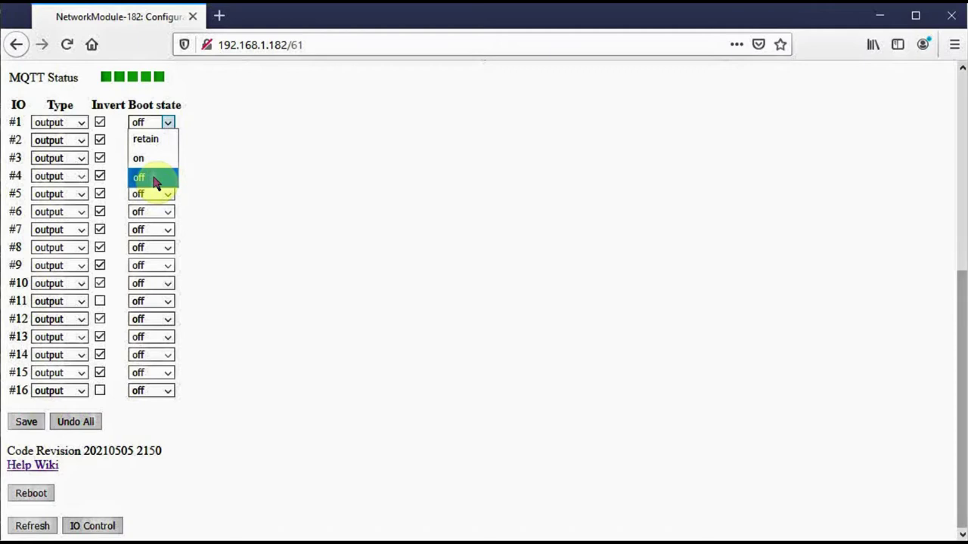
{"action": "left_click", "coordinate": [103, 137]}
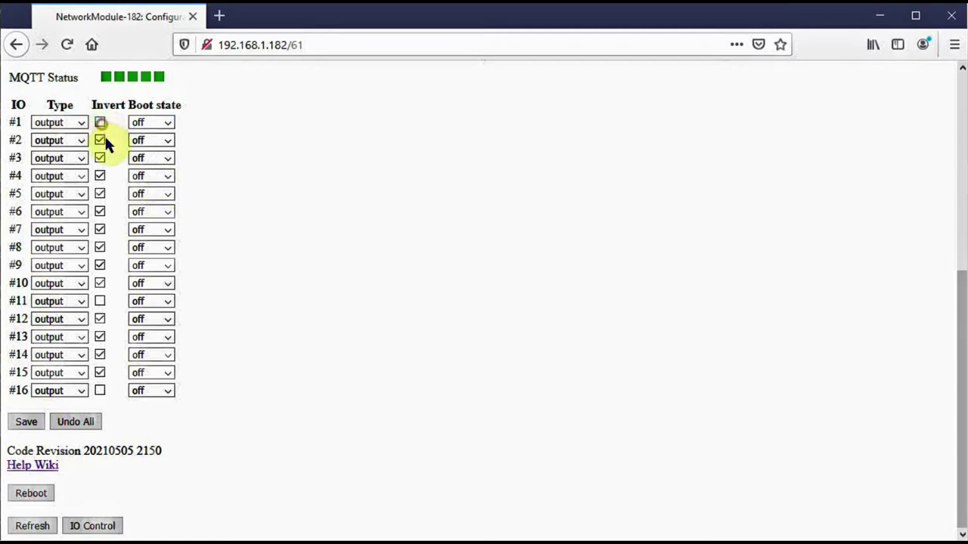
- Set the Type of IO #1 through #4 to input
{"action": "left_click", "coordinate": [65, 122]}
{"action": "left_click", "coordinate": [48, 159]}
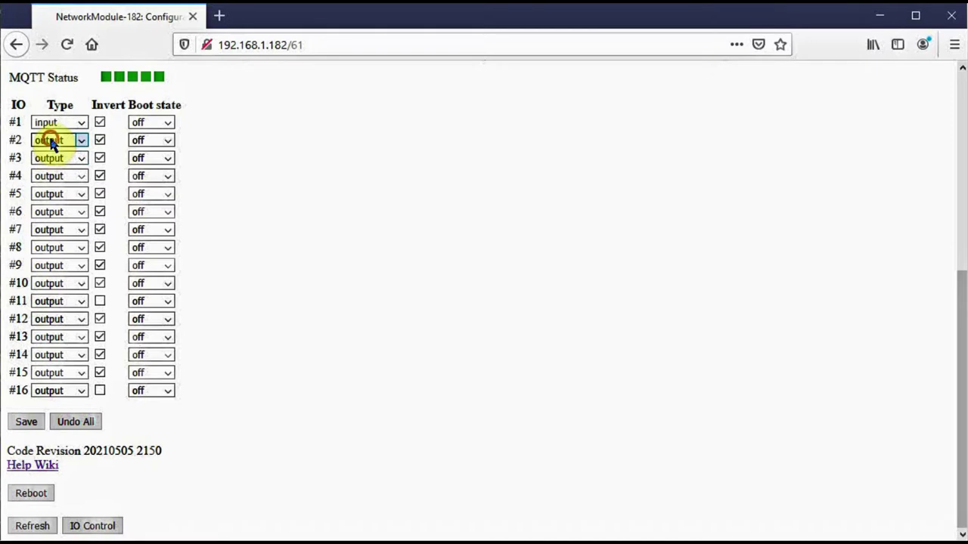
{"action": "left_click", "coordinate": [48, 141]}
{"action": "left_click", "coordinate": [48, 179]}
{"action": "left_click", "coordinate": [53, 158]}
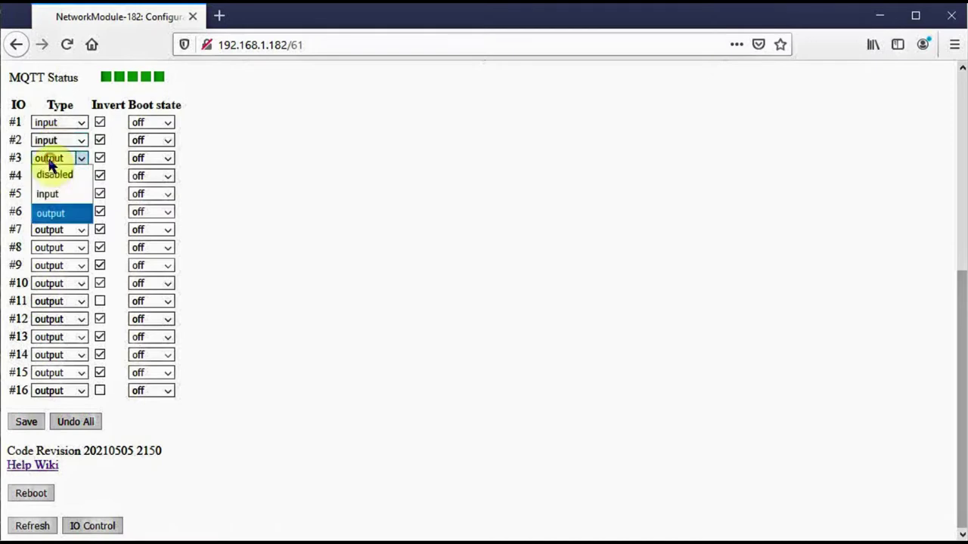
{"action": "left_click", "coordinate": [55, 192]}
{"action": "left_click", "coordinate": [52, 182]}
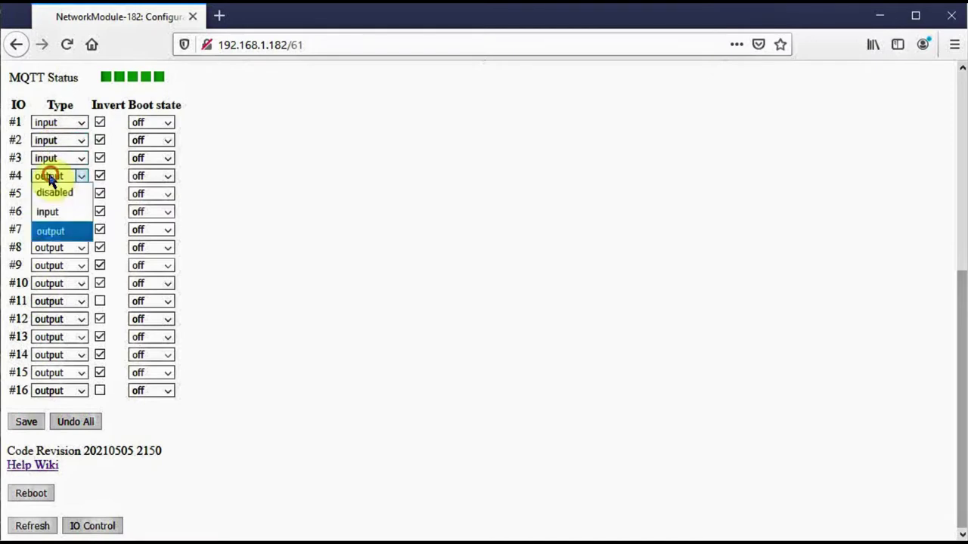
{"action": "left_click", "coordinate": [52, 211]}
- Set the Type of IO #5 through #8 to input
{"action": "left_click", "coordinate": [53, 195]}
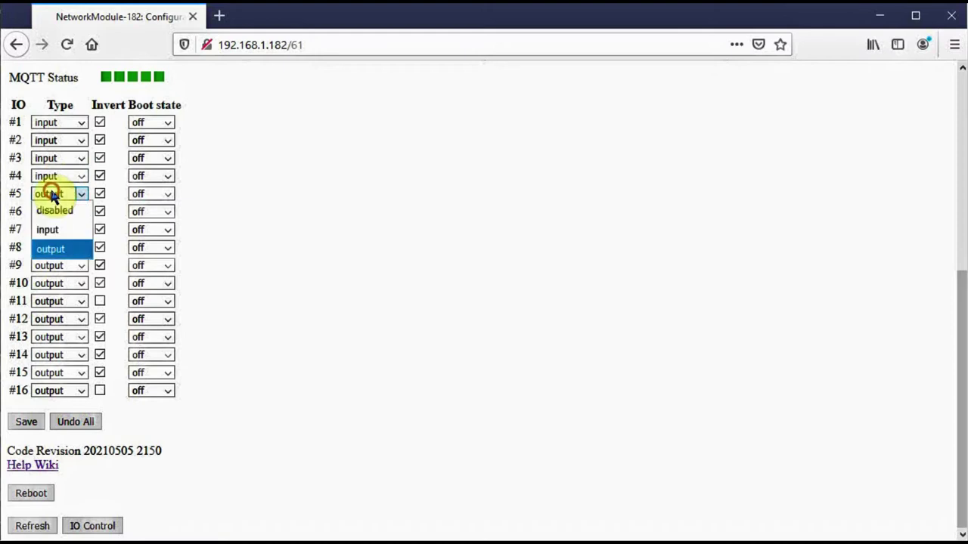
{"action": "left_click", "coordinate": [55, 228]}
{"action": "left_click", "coordinate": [50, 212]}
{"action": "left_click", "coordinate": [53, 248]}
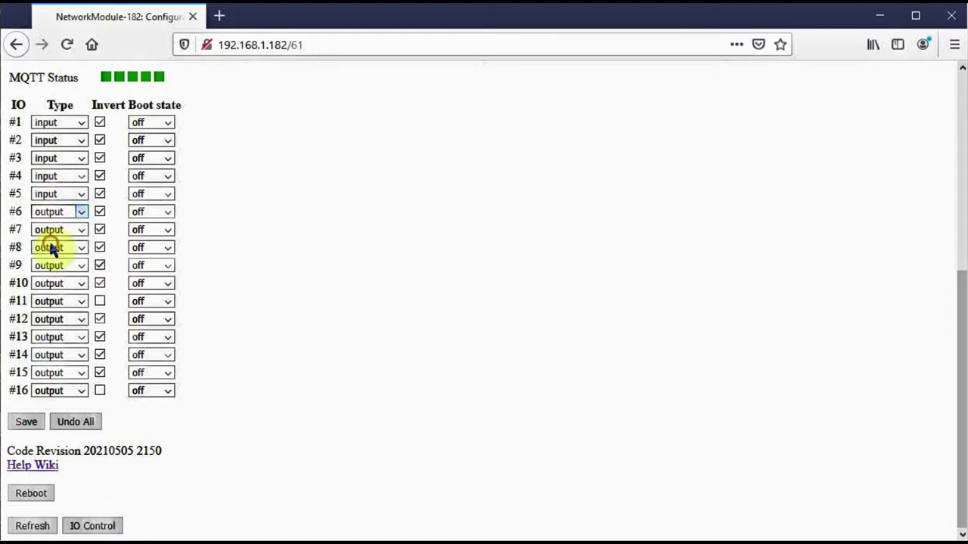
{"action": "left_click", "coordinate": [53, 230]}
{"action": "left_click", "coordinate": [51, 265]}
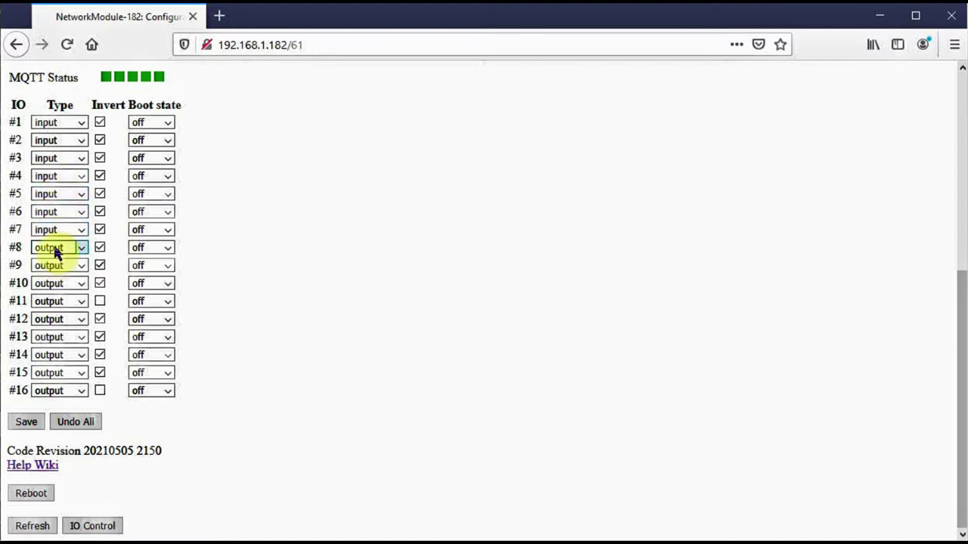
{"action": "left_click", "coordinate": [54, 250]}
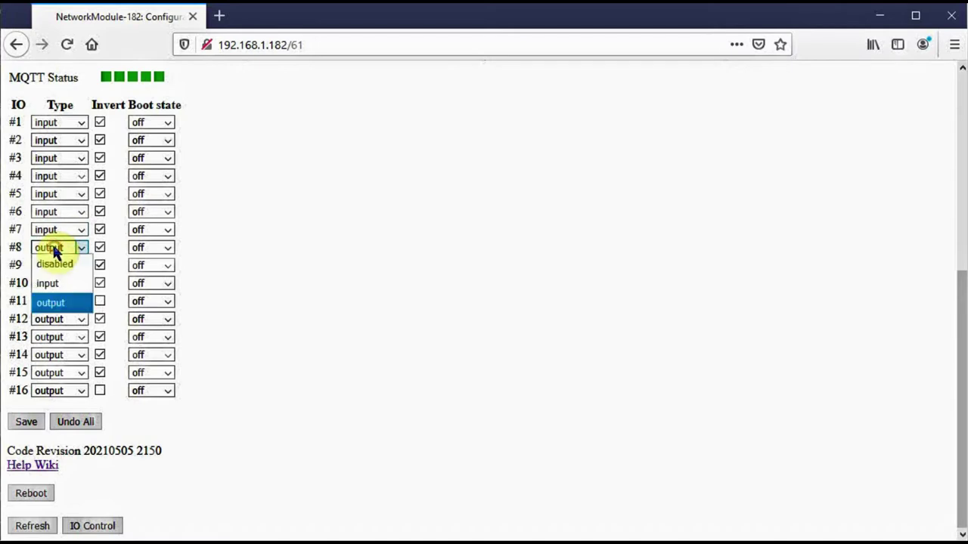
{"action": "left_click", "coordinate": [49, 284]}
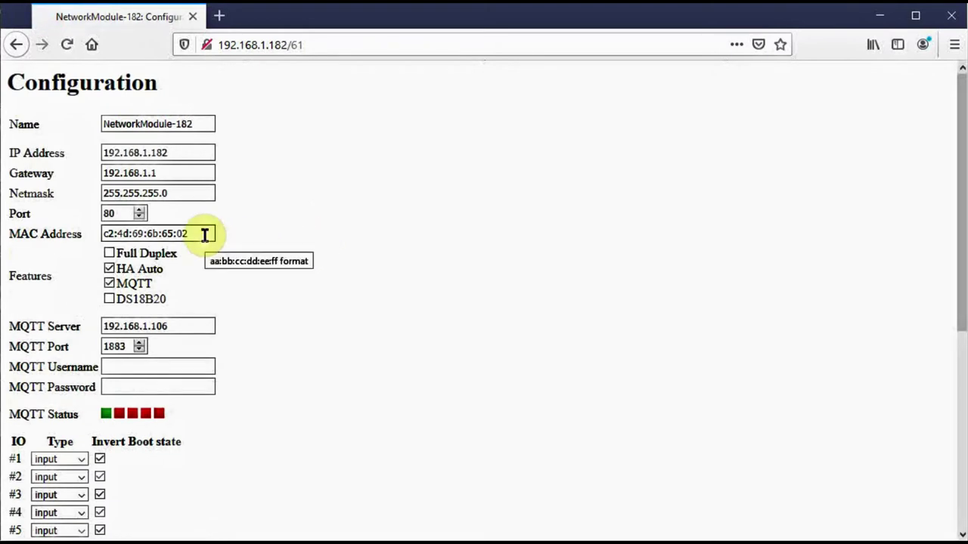
- Open the IO Control page from the bottom of the Configuration page
{"action": "scroll", "coordinate": [205, 237], "scroll_direction": "down", "scroll_amount": 5}
{"action": "left_click", "coordinate": [84, 526]}
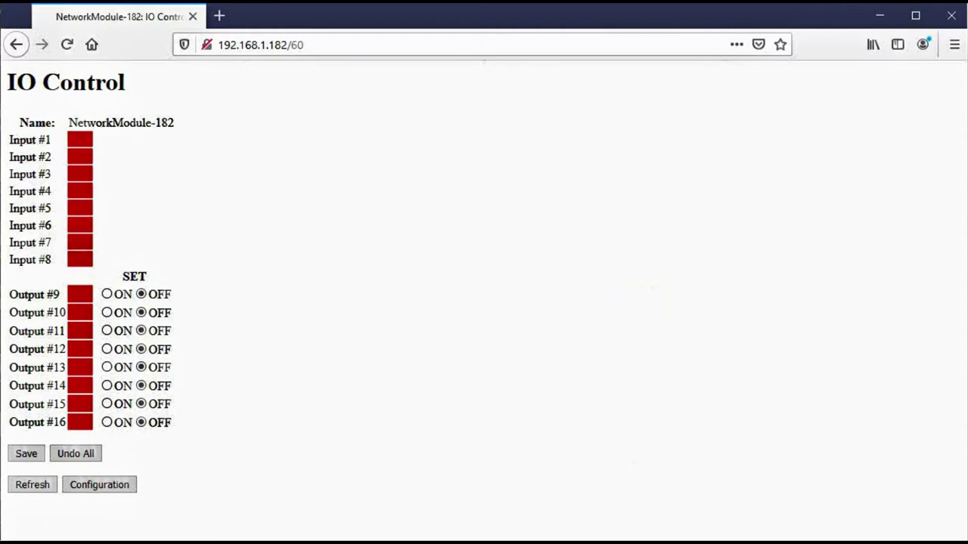
- Refresh the IO status until Input #1 shows green
{"action": "left_click", "coordinate": [37, 486]}
{"action": "left_click", "coordinate": [36, 486]}
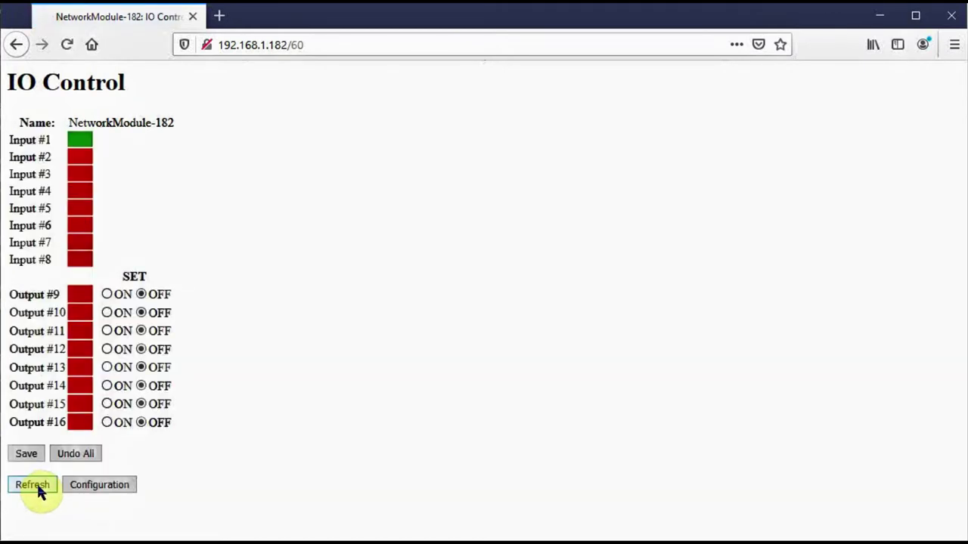
- Turn off inversion for IO #1, then check the refreshed IO Control status
{"action": "left_click", "coordinate": [118, 484]}
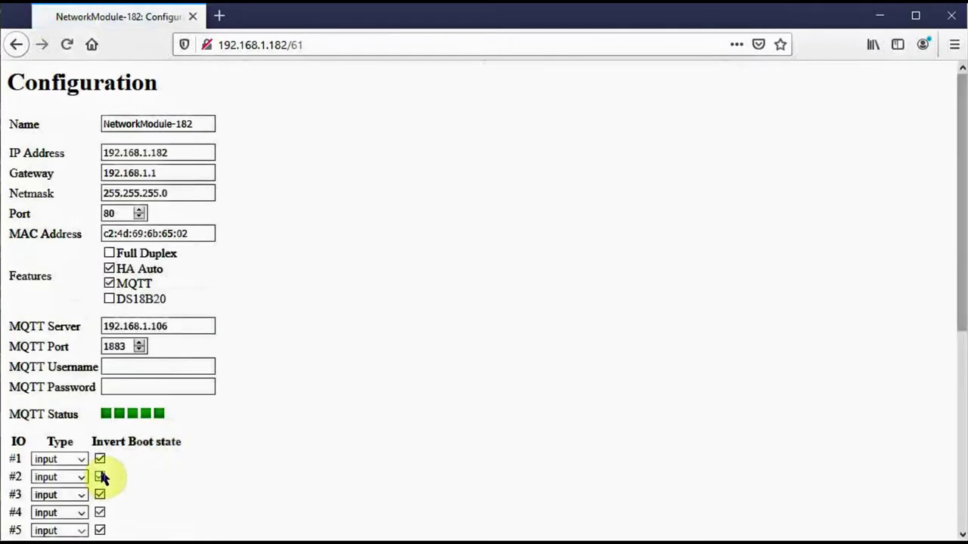
{"action": "left_click", "coordinate": [100, 459]}
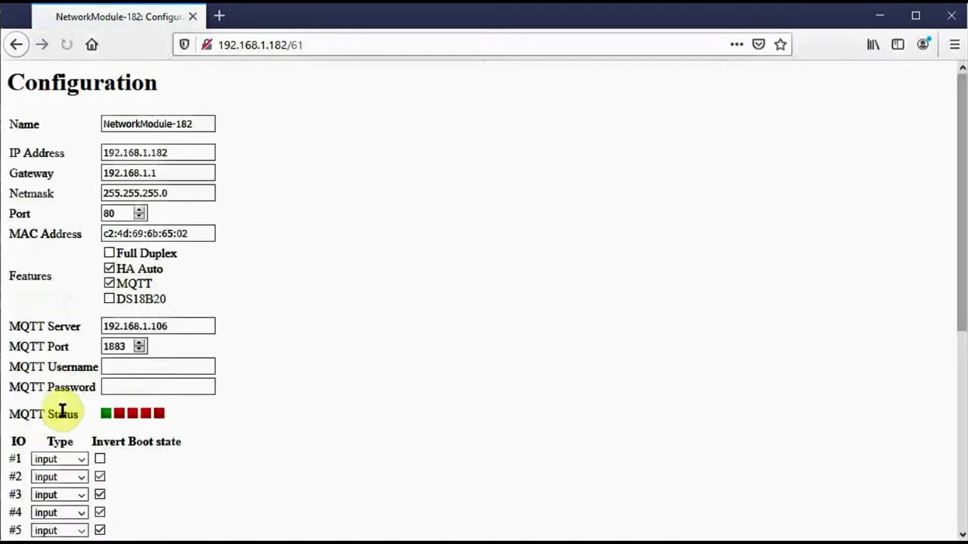
{"action": "scroll", "coordinate": [63, 412], "scroll_direction": "down", "scroll_amount": 5}
{"action": "left_click", "coordinate": [109, 528]}
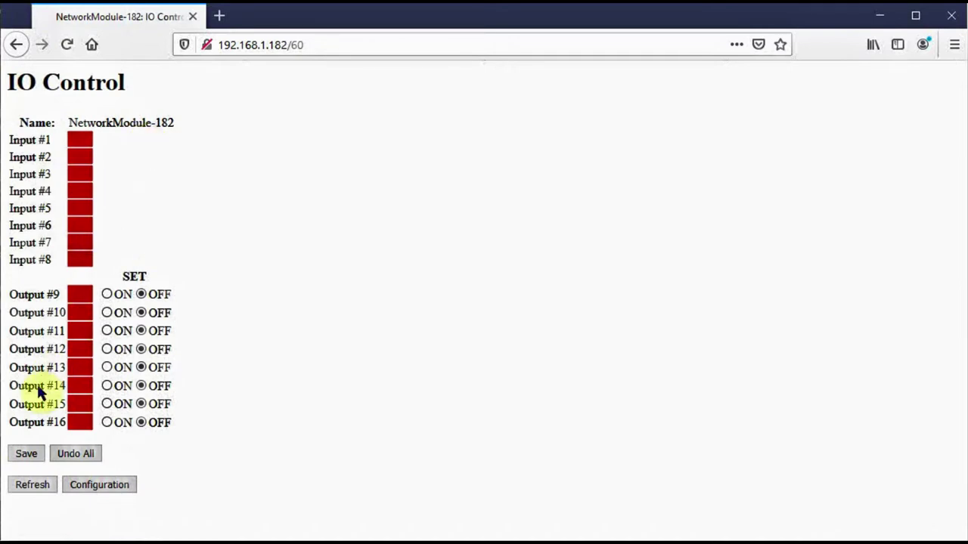
{"action": "left_click", "coordinate": [35, 486]}
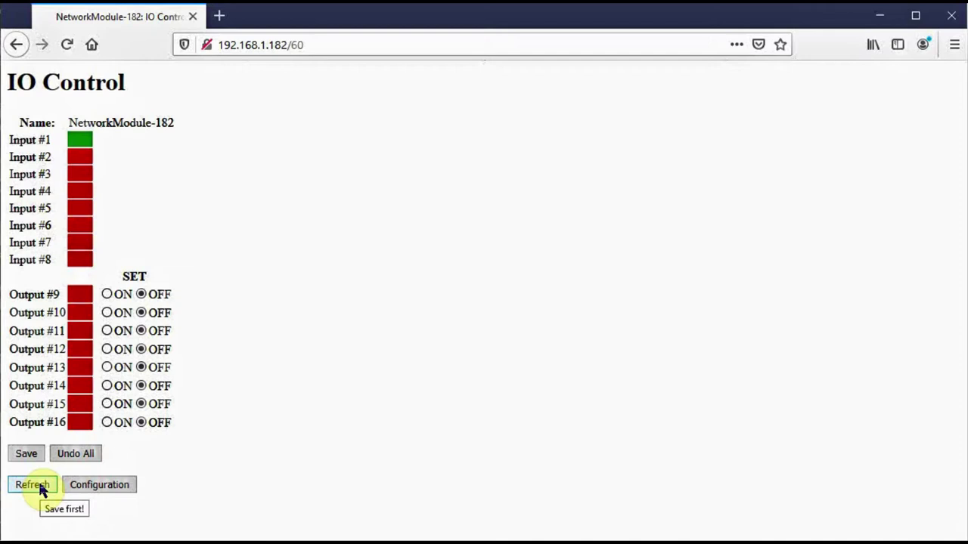
{"action": "left_click", "coordinate": [102, 486]}
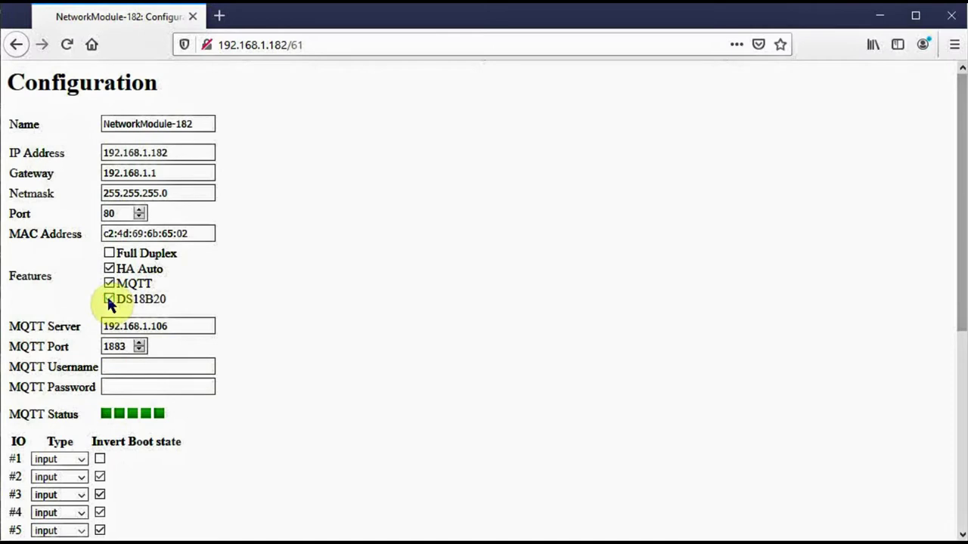
- With DS18B20 enabled, view the three temperature readings (about 22.5–22.8 °C) on IO Control
{"action": "scroll", "coordinate": [108, 301], "scroll_direction": "down", "scroll_amount": 5}
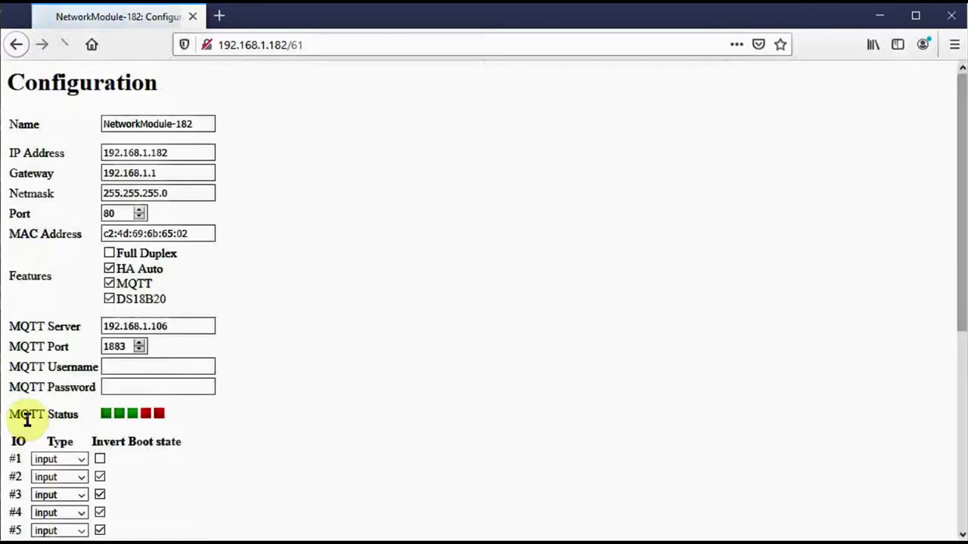
{"action": "scroll", "coordinate": [104, 415], "scroll_direction": "down", "scroll_amount": 5}
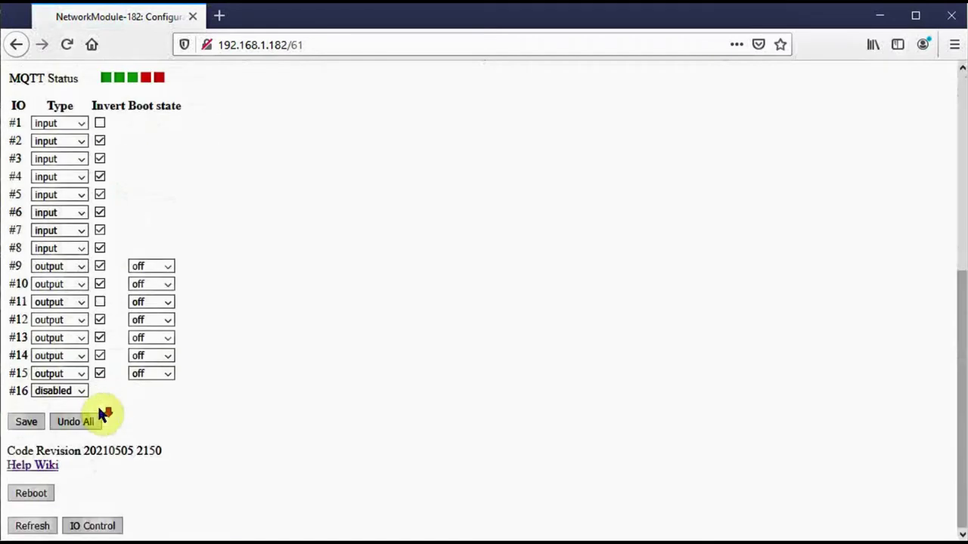
{"action": "left_click", "coordinate": [92, 525]}
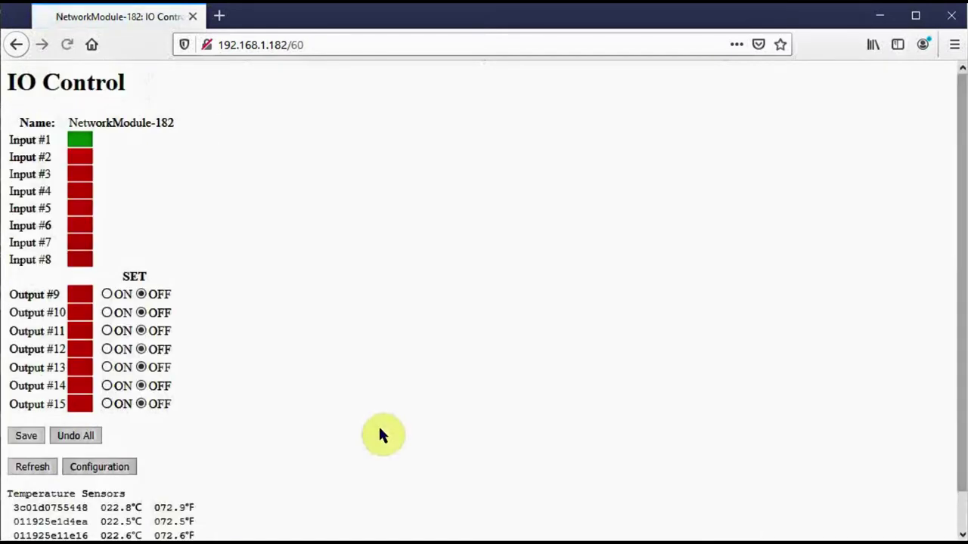
{"action": "scroll", "coordinate": [377, 425], "scroll_direction": "down", "scroll_amount": 1}
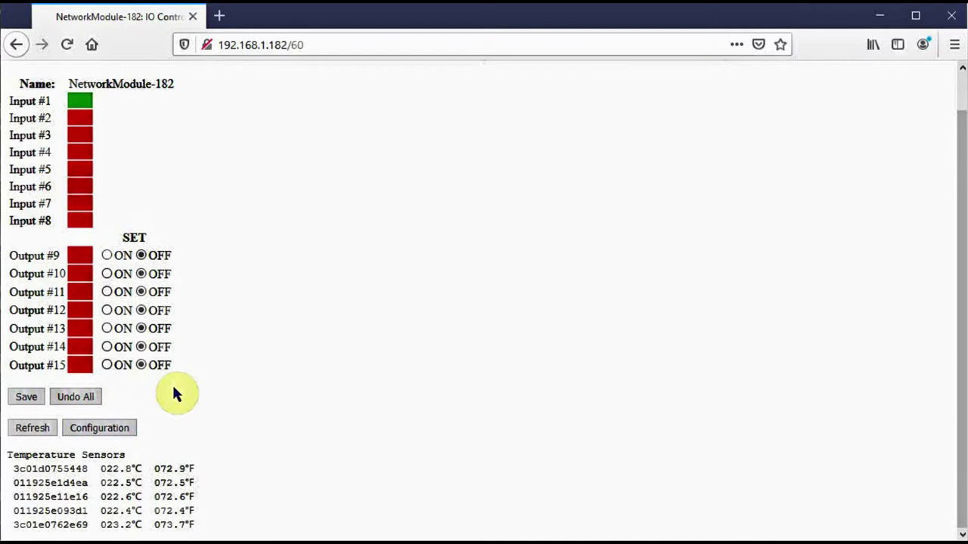
{"action": "left_click", "coordinate": [115, 427]}
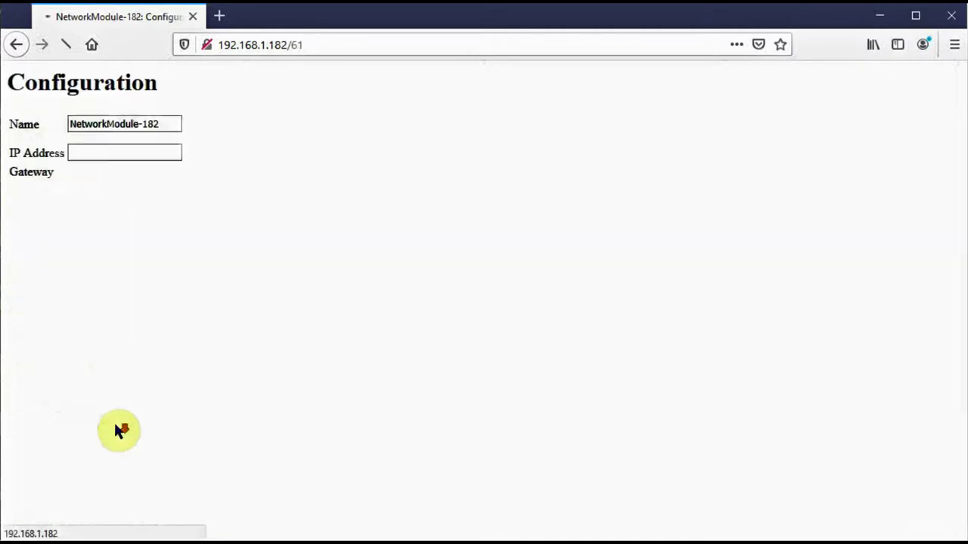
{"action": "scroll", "coordinate": [119, 429], "scroll_direction": "down", "scroll_amount": 4}
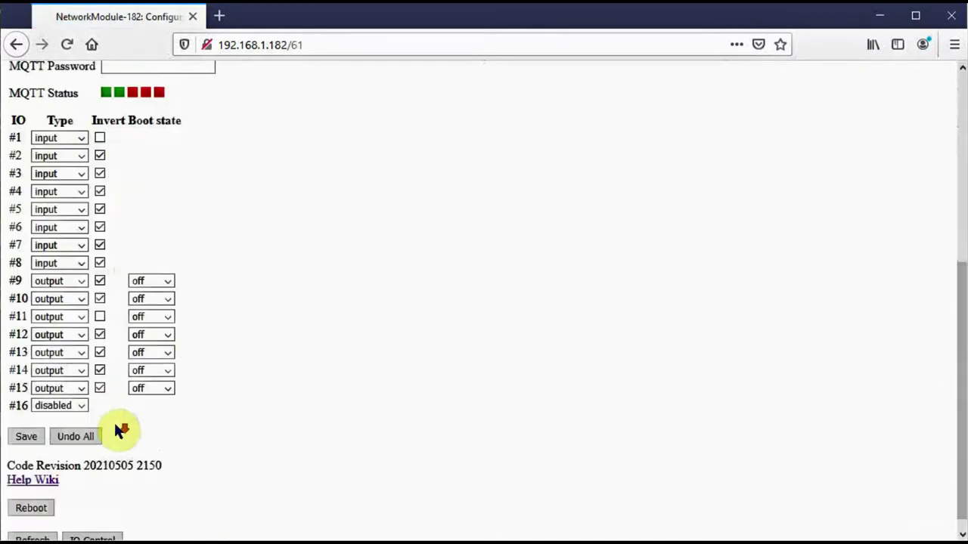
{"action": "scroll", "coordinate": [115, 425], "scroll_direction": "down", "scroll_amount": 1}
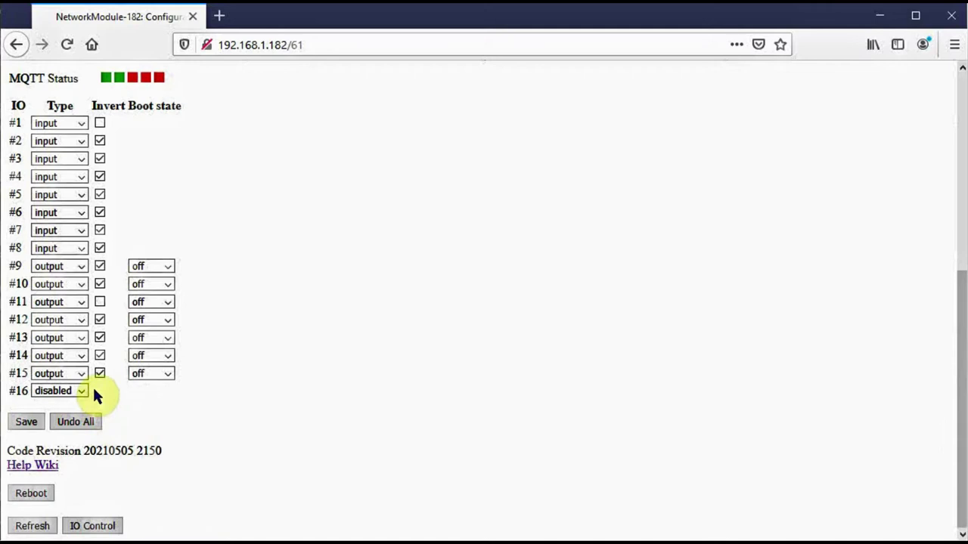
{"action": "left_click", "coordinate": [104, 525]}
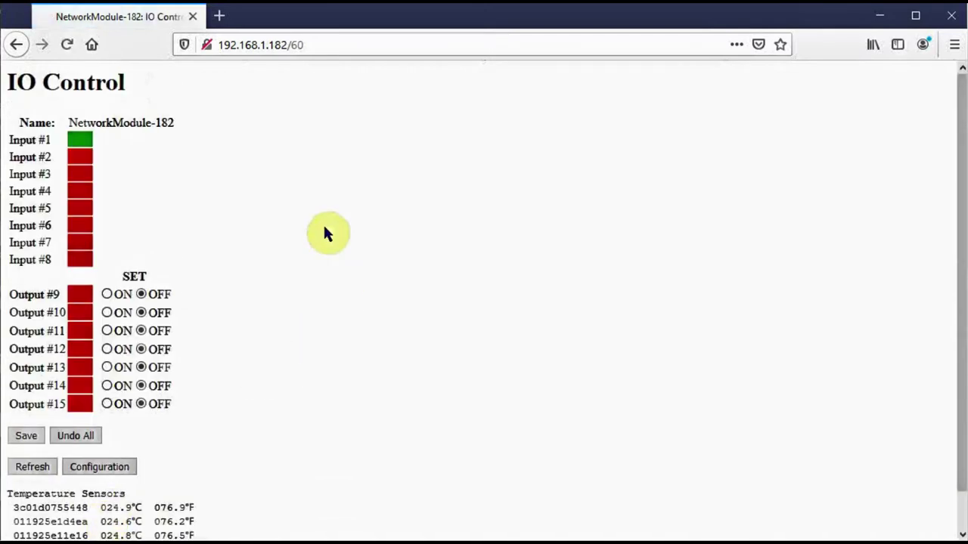
- Scroll the Home Assistant Overview to the NetworkModule-182 entities
{"action": "scroll", "coordinate": [182, 378], "scroll_direction": "down", "scroll_amount": 1}
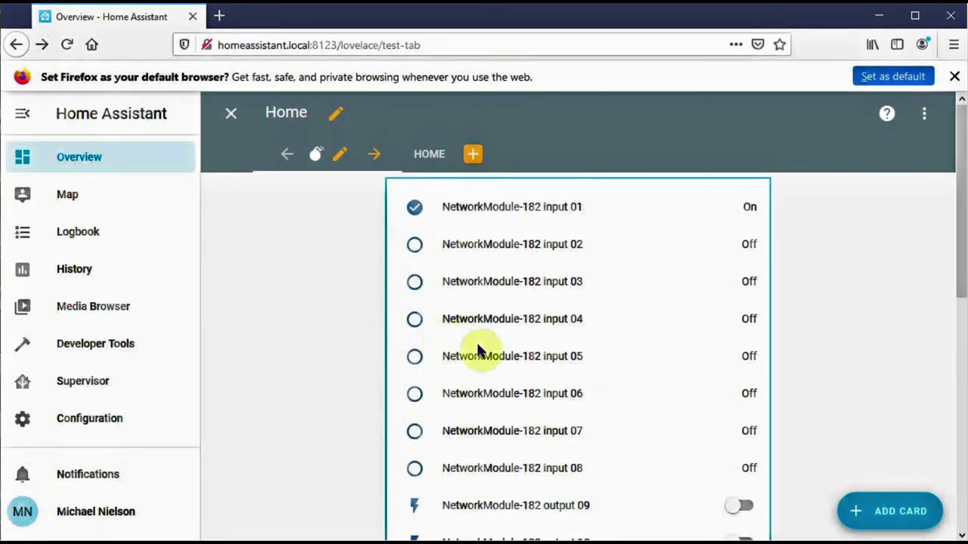
- Turn on NetworkModule-182 output 09 from the Home Assistant dashboard card
{"action": "scroll", "coordinate": [541, 266], "scroll_direction": "down", "scroll_amount": 2}
{"action": "scroll", "coordinate": [538, 269], "scroll_direction": "down", "scroll_amount": 4}
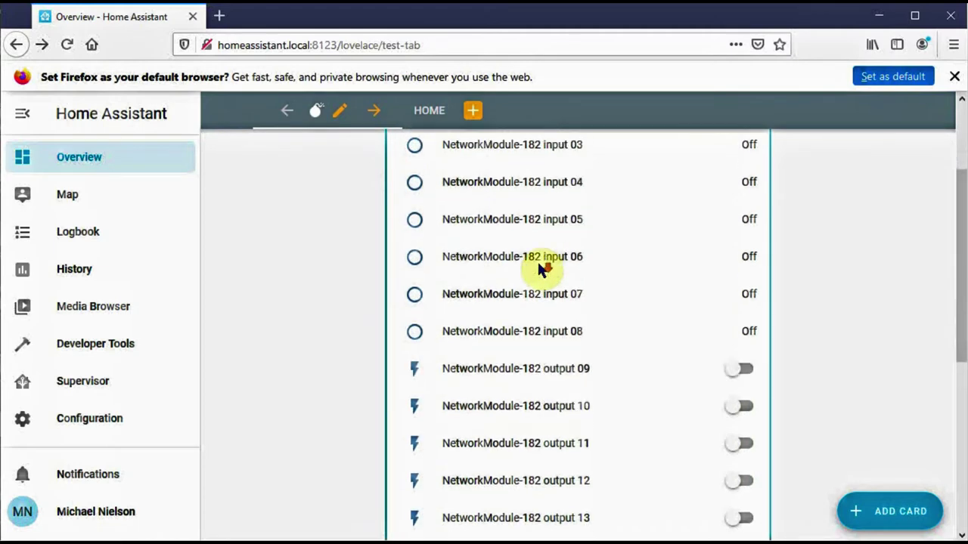
{"action": "scroll", "coordinate": [540, 270], "scroll_direction": "down", "scroll_amount": 6}
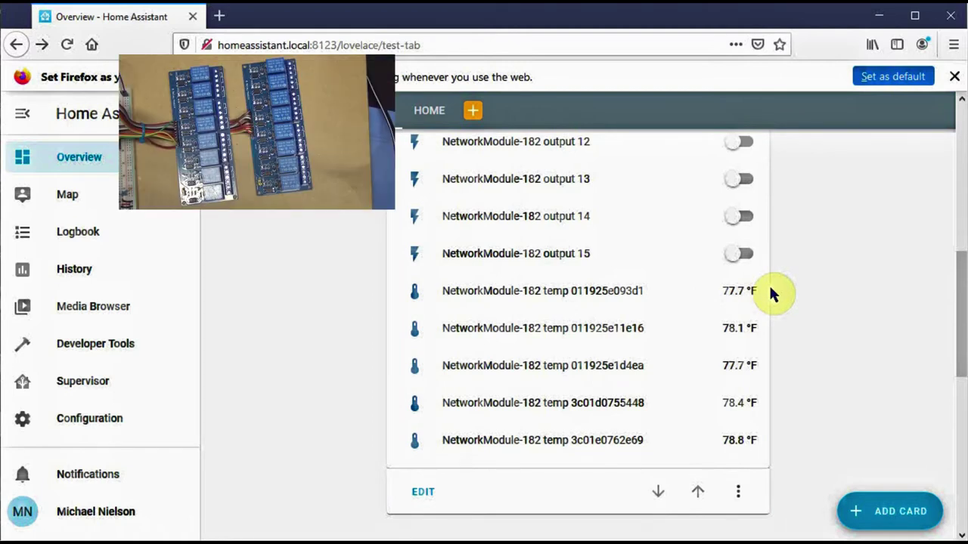
{"action": "scroll", "coordinate": [771, 284], "scroll_direction": "up", "scroll_amount": 5}
{"action": "left_click", "coordinate": [747, 347]}
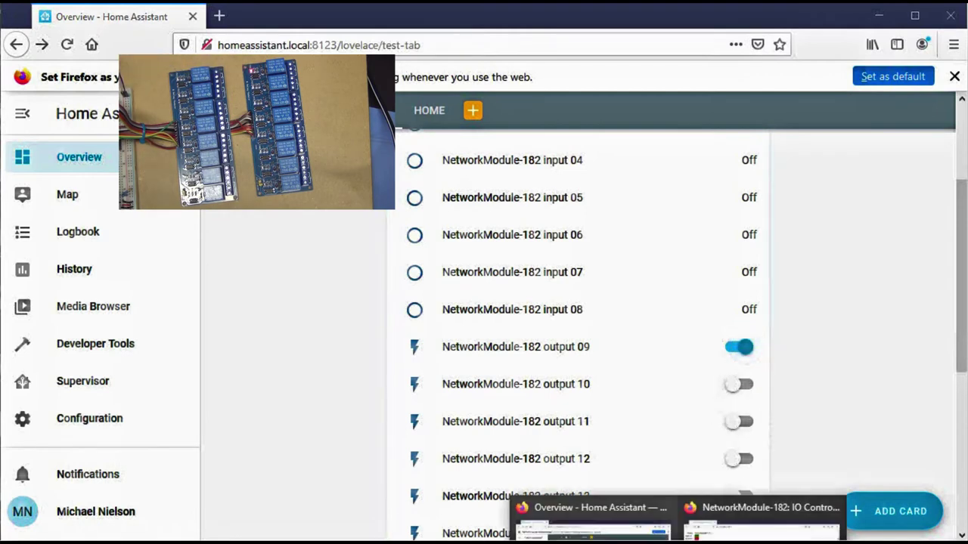
{"action": "left_click", "coordinate": [756, 521]}
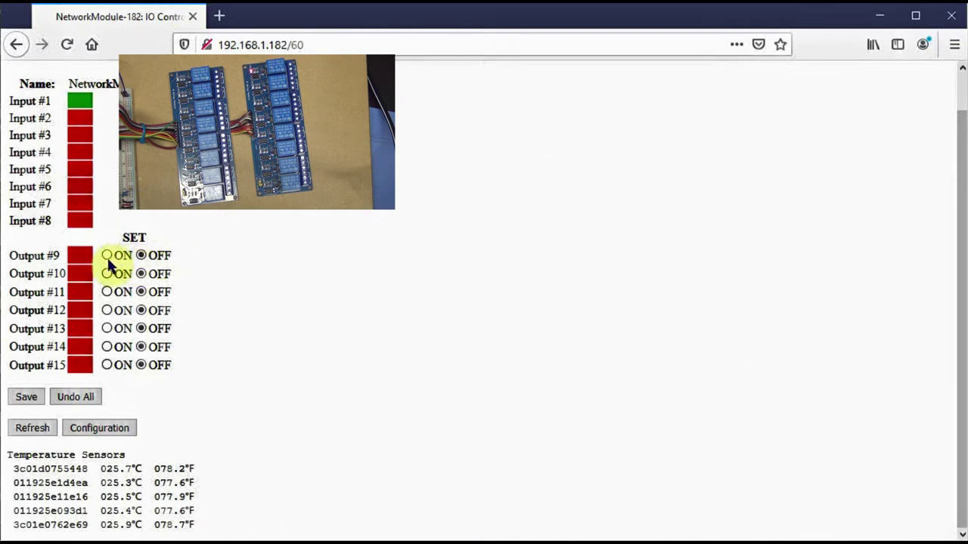
- Set Output #9 to OFF on IO Control, save, and return to Home Assistant
{"action": "left_click", "coordinate": [32, 428]}
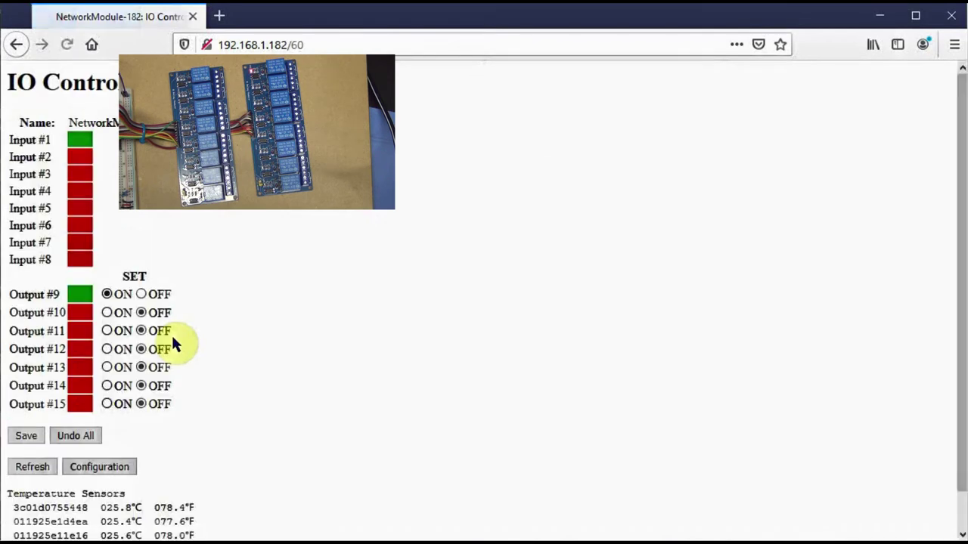
{"action": "left_click", "coordinate": [141, 295]}
{"action": "left_click", "coordinate": [26, 435]}
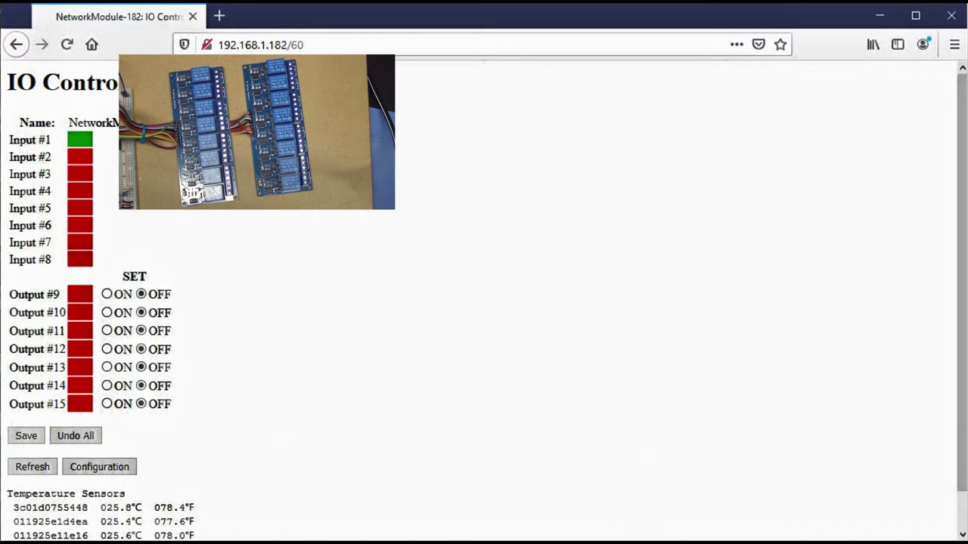
{"action": "left_click", "coordinate": [678, 543]}
{"action": "left_click", "coordinate": [592, 529]}
{"action": "scroll", "coordinate": [613, 427], "scroll_direction": "up", "scroll_amount": 2}
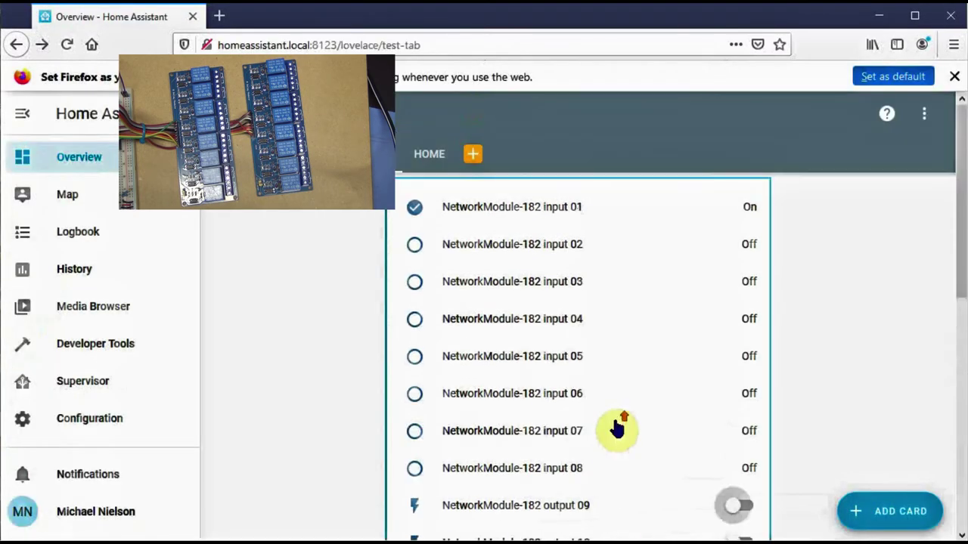
{"action": "scroll", "coordinate": [613, 425], "scroll_direction": "down", "scroll_amount": 1}
{"action": "scroll", "coordinate": [613, 424], "scroll_direction": "down", "scroll_amount": 3}
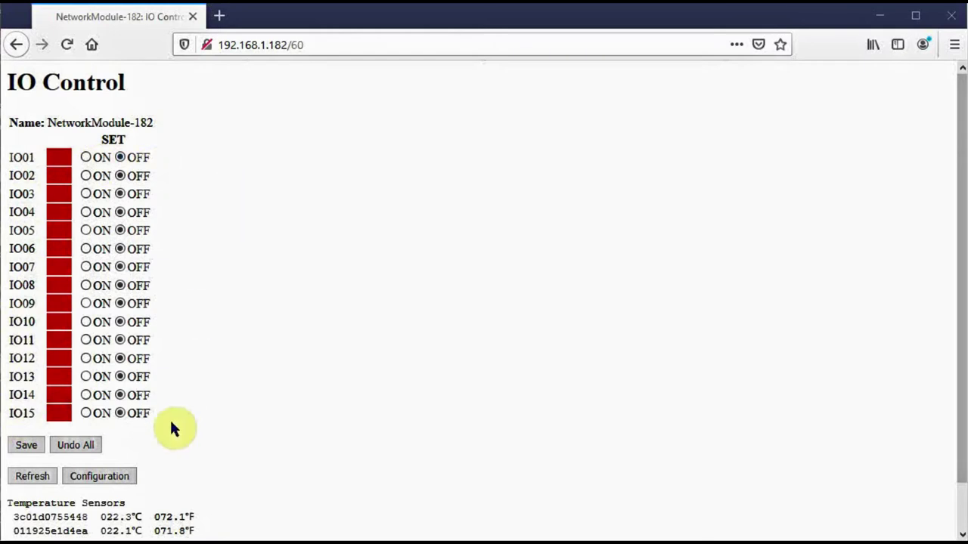
- Open the HW-584 Configuration page and scroll through its IO01–IO16 table
{"action": "left_click", "coordinate": [106, 480]}
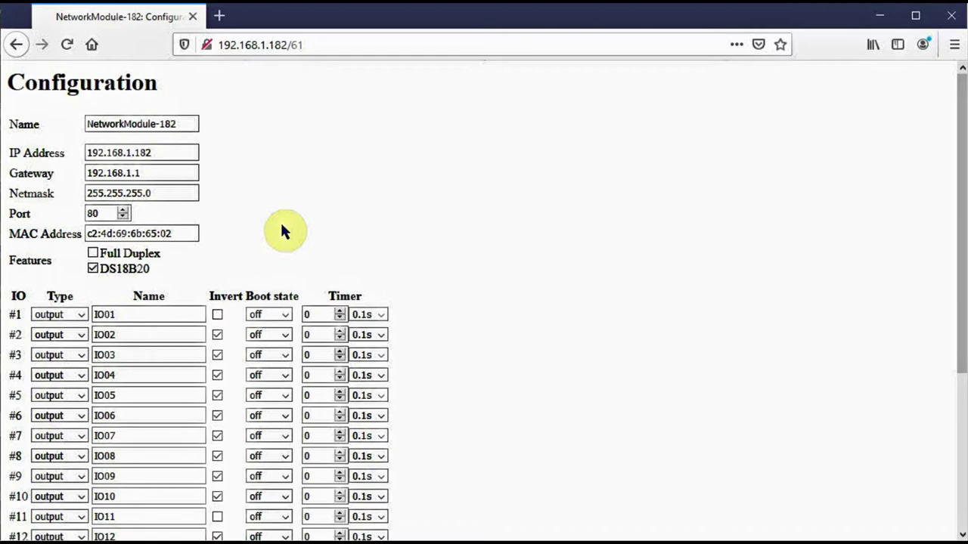
{"action": "scroll", "coordinate": [281, 231], "scroll_direction": "down", "scroll_amount": 5}
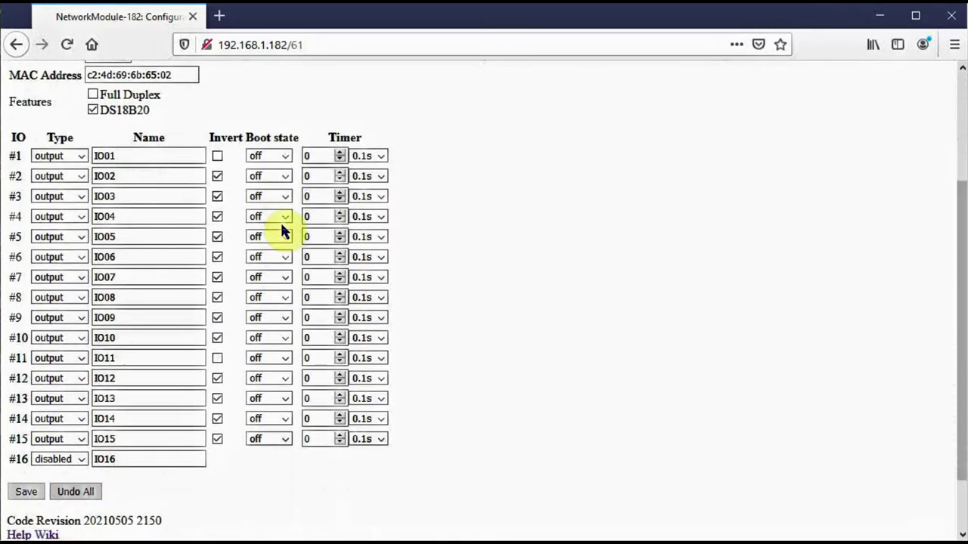
{"action": "left_click", "coordinate": [284, 229]}
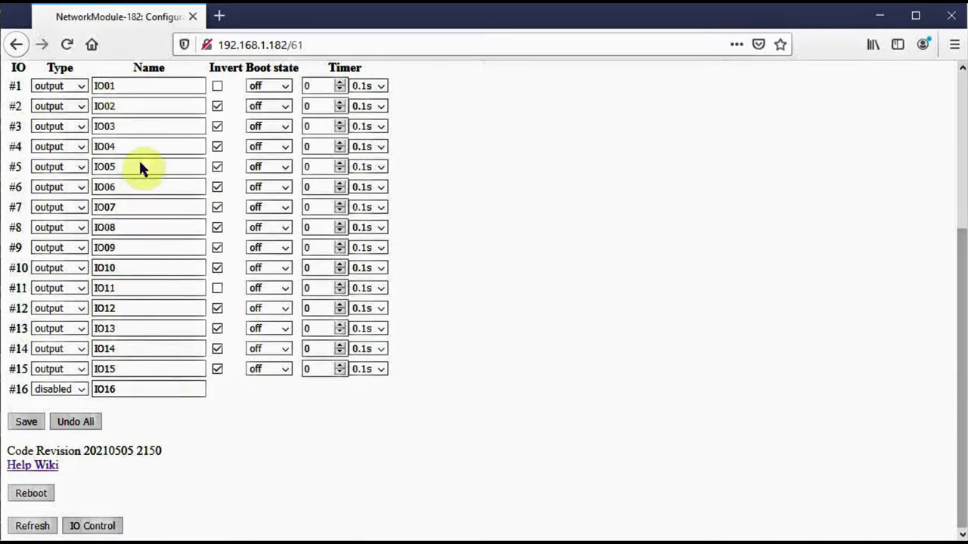
- Rename output IO01 to DrivewayLights and check the new name on Configuration via IO Control
{"action": "left_click", "coordinate": [139, 83]}
{"action": "double_click", "coordinate": [139, 82]}
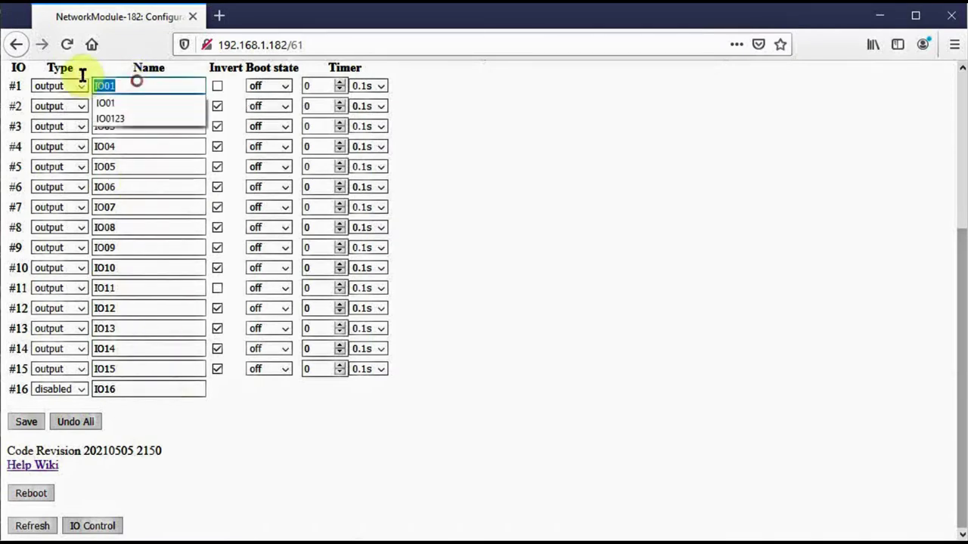
{"action": "type", "text": "Driv"}
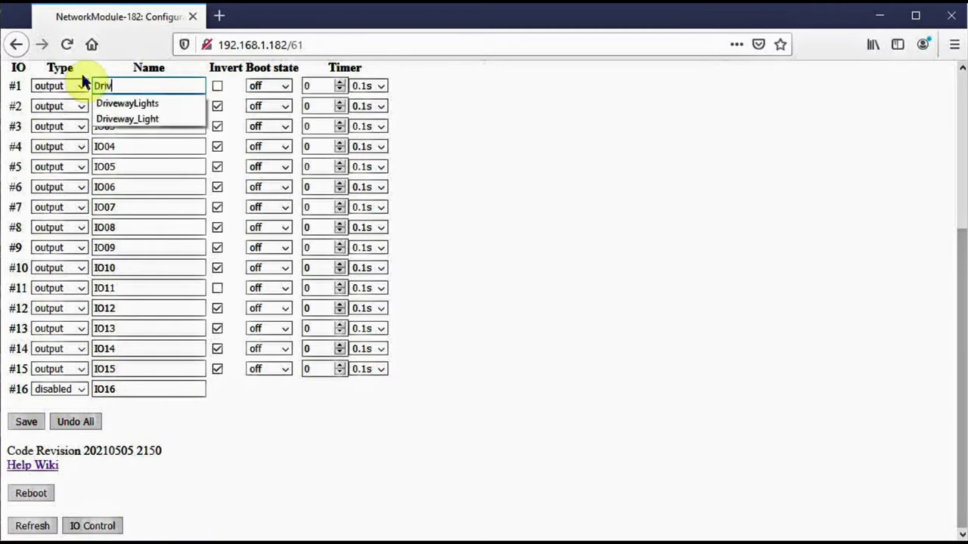
{"action": "type", "text": "ewayLights"}
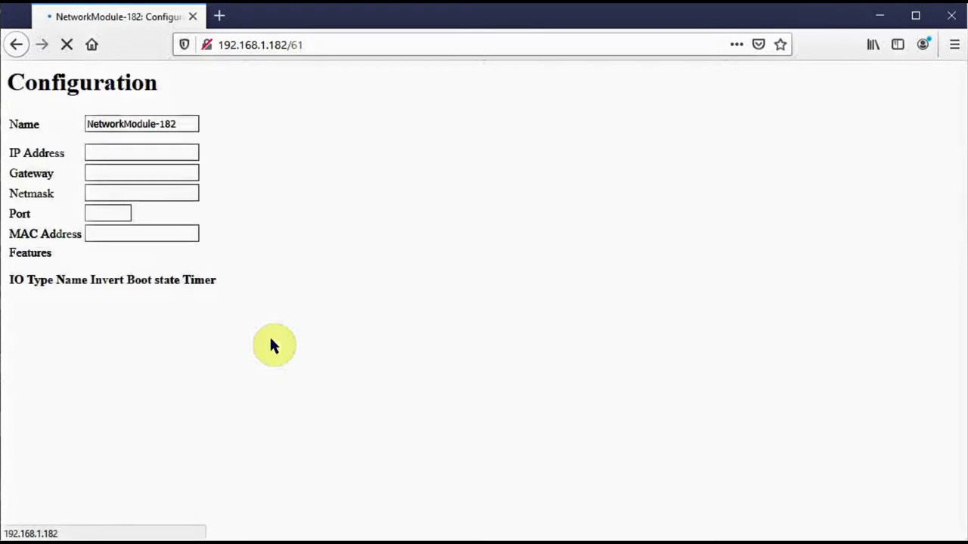
{"action": "scroll", "coordinate": [271, 338], "scroll_direction": "down", "scroll_amount": 5}
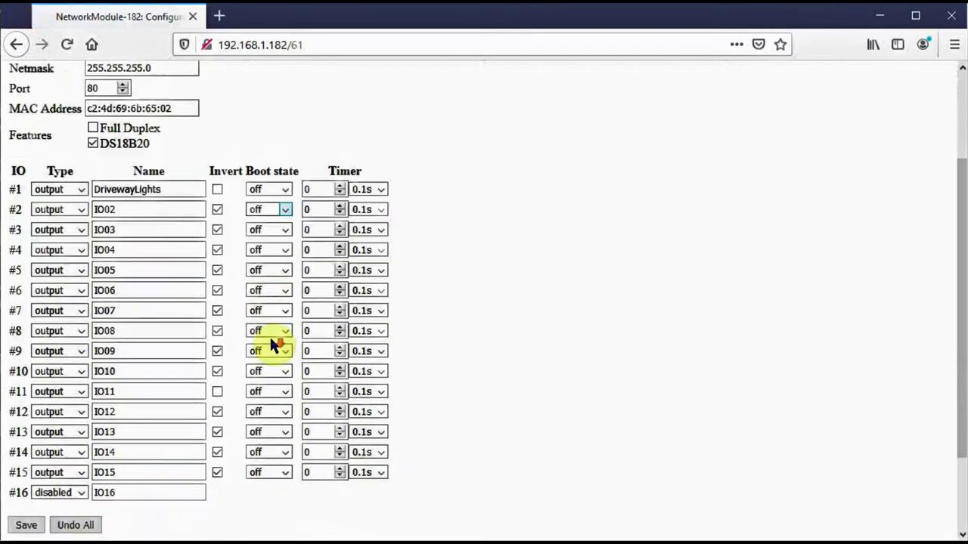
{"action": "left_click", "coordinate": [92, 526]}
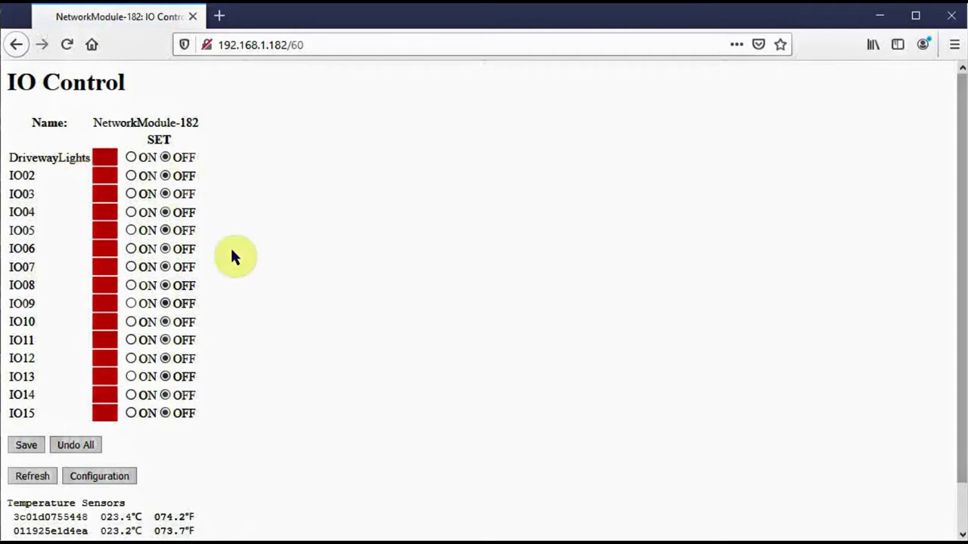
{"action": "left_click", "coordinate": [110, 475]}
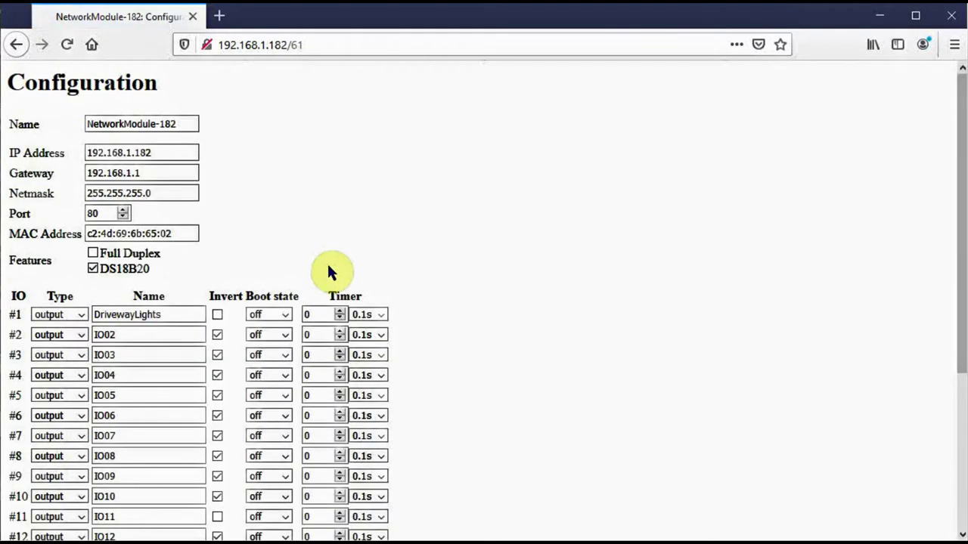
- Give DrivewayLights a timer of 15 with the 1m unit and save it
{"action": "scroll", "coordinate": [309, 337], "scroll_direction": "down", "scroll_amount": 3}
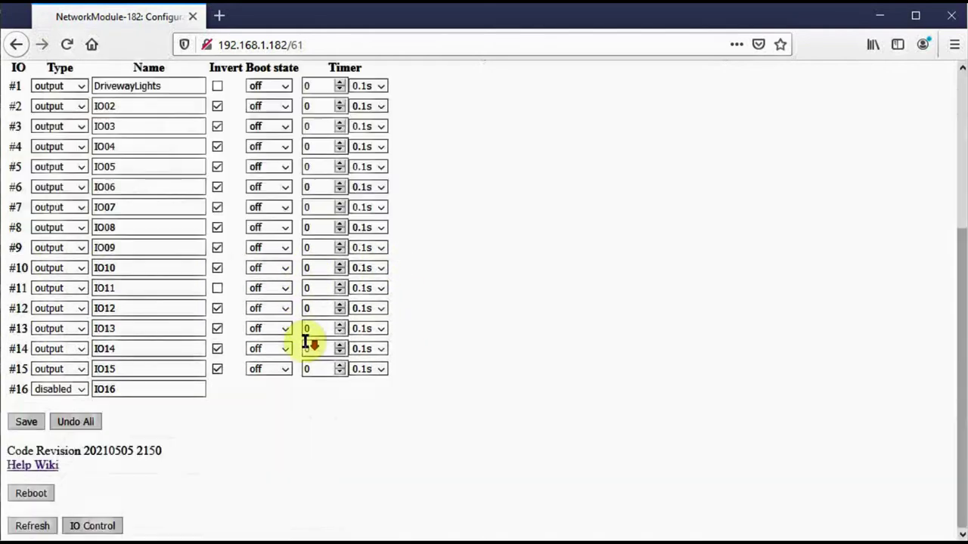
{"action": "double_click", "coordinate": [308, 85]}
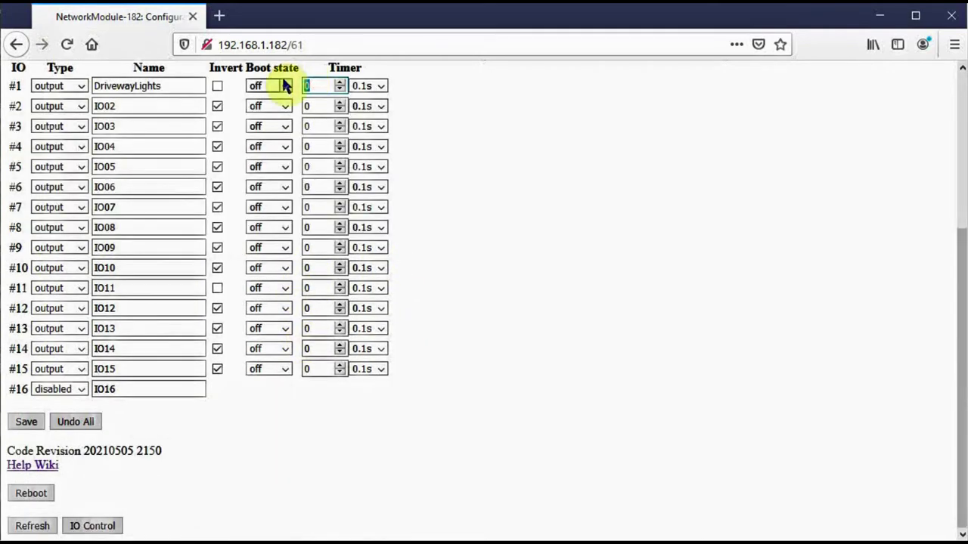
{"action": "type", "text": "15"}
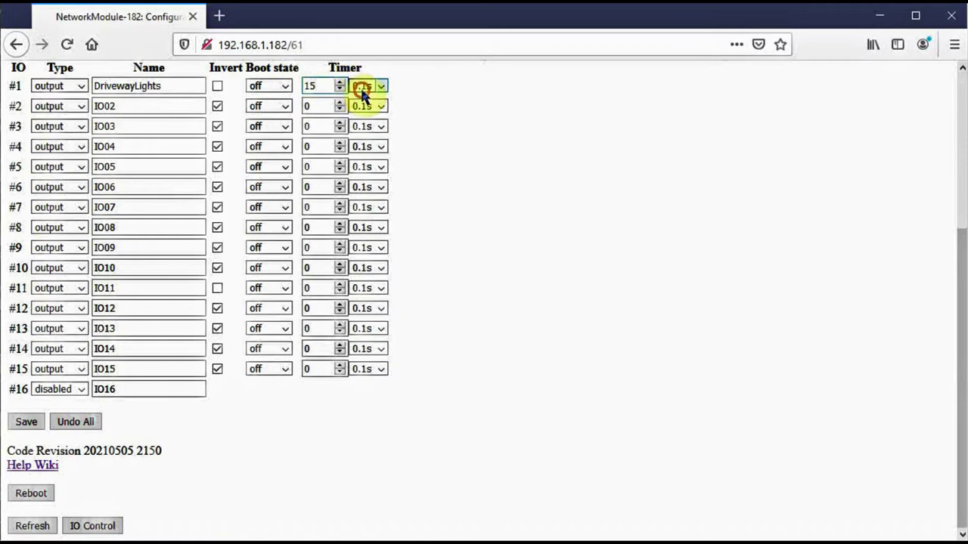
{"action": "left_click", "coordinate": [364, 86]}
{"action": "left_click", "coordinate": [360, 143]}
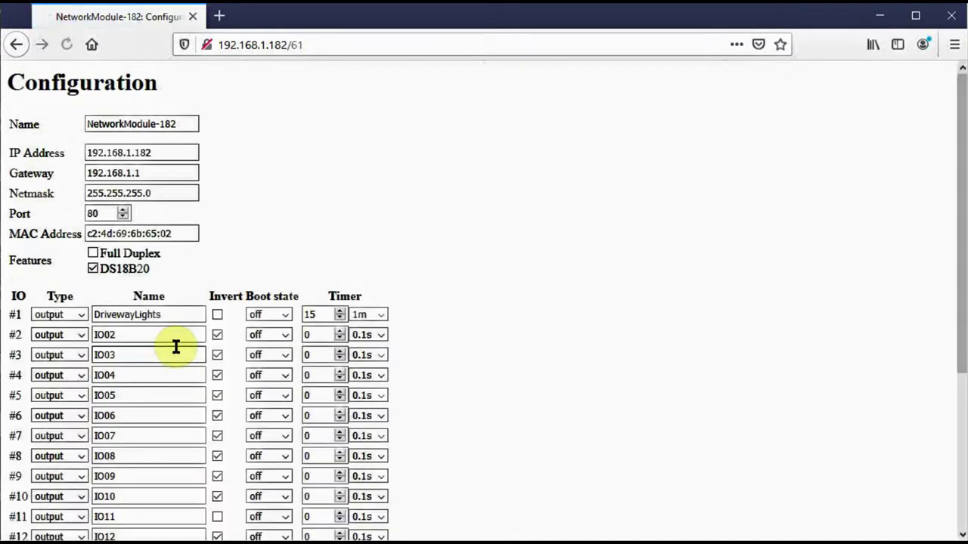
{"action": "scroll", "coordinate": [175, 346], "scroll_direction": "down", "scroll_amount": 3}
- Switch DrivewayLights to ON on the IO Control page and save it
{"action": "left_click", "coordinate": [102, 528]}
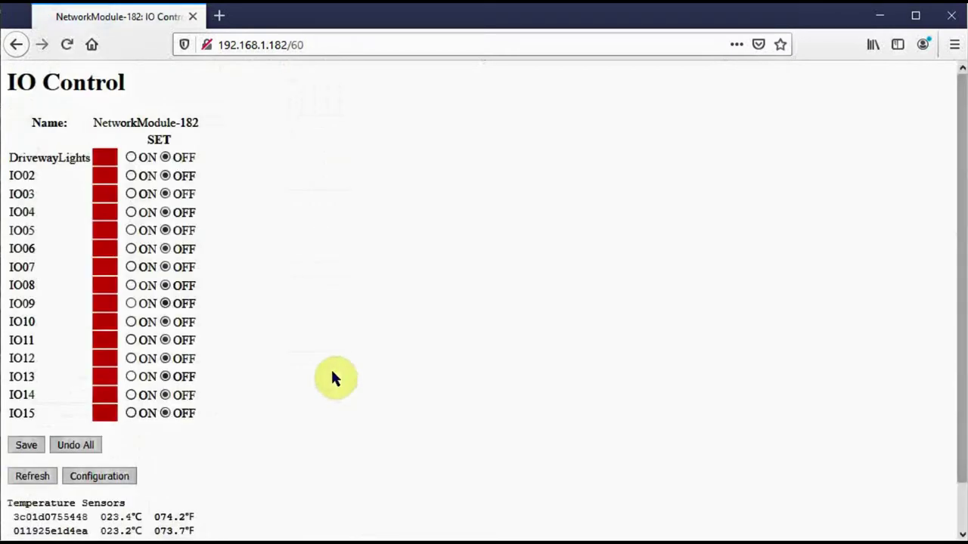
{"action": "left_click", "coordinate": [130, 158]}
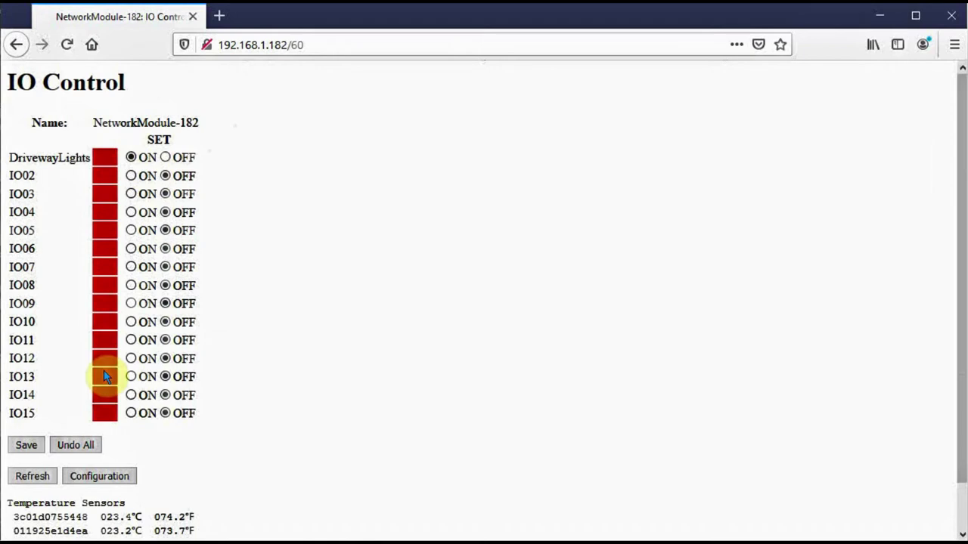
{"action": "left_click", "coordinate": [25, 445]}
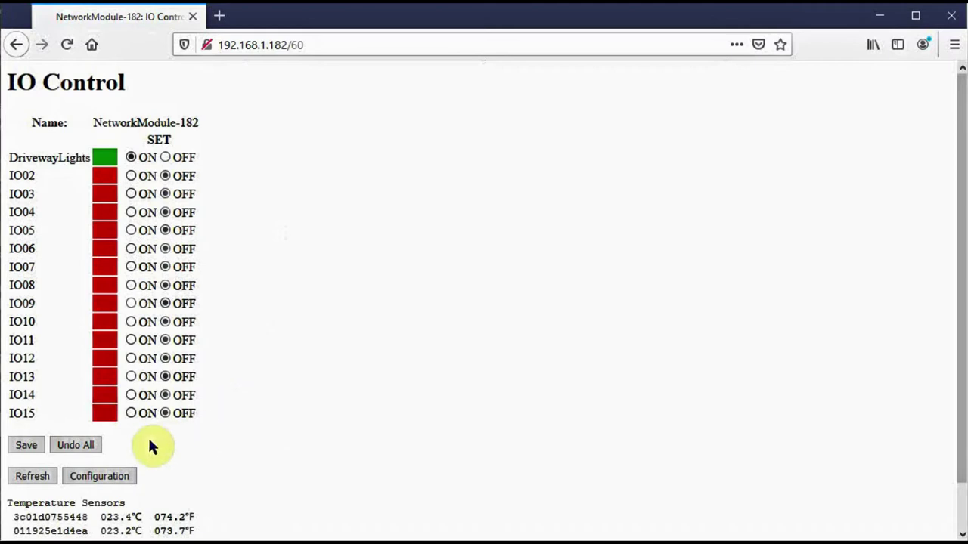
- Change the DrivewayLights timer from 15 × 1m to 10 × 0.1s and save it
{"action": "left_click", "coordinate": [100, 478]}
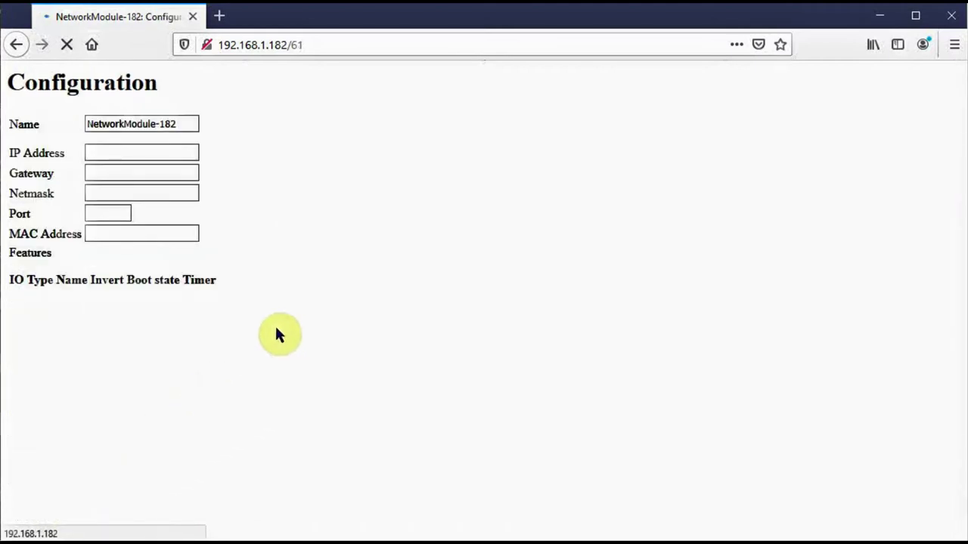
{"action": "left_click_drag", "start_coordinate": [323, 317], "coordinate": [297, 317]}
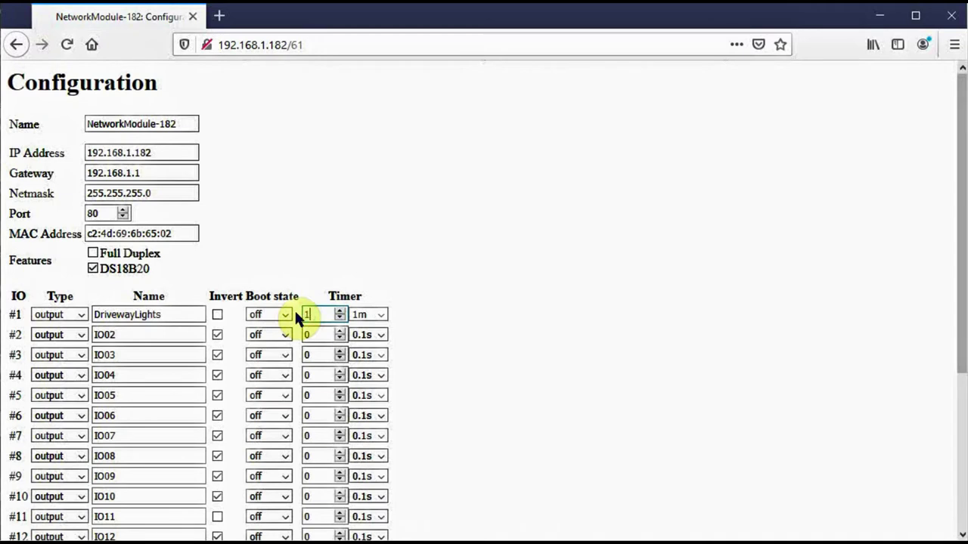
{"action": "type", "text": "10"}
{"action": "left_click", "coordinate": [367, 316]}
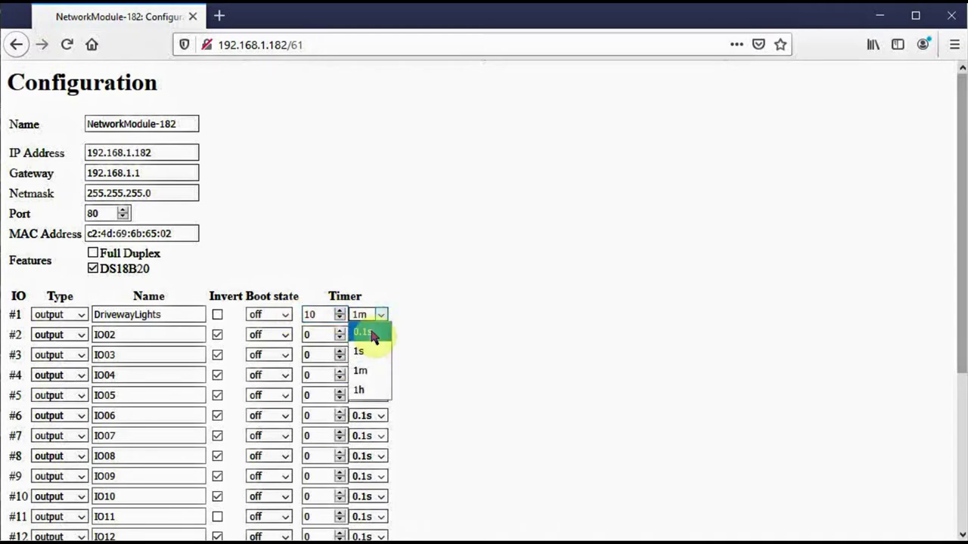
{"action": "left_click", "coordinate": [370, 331]}
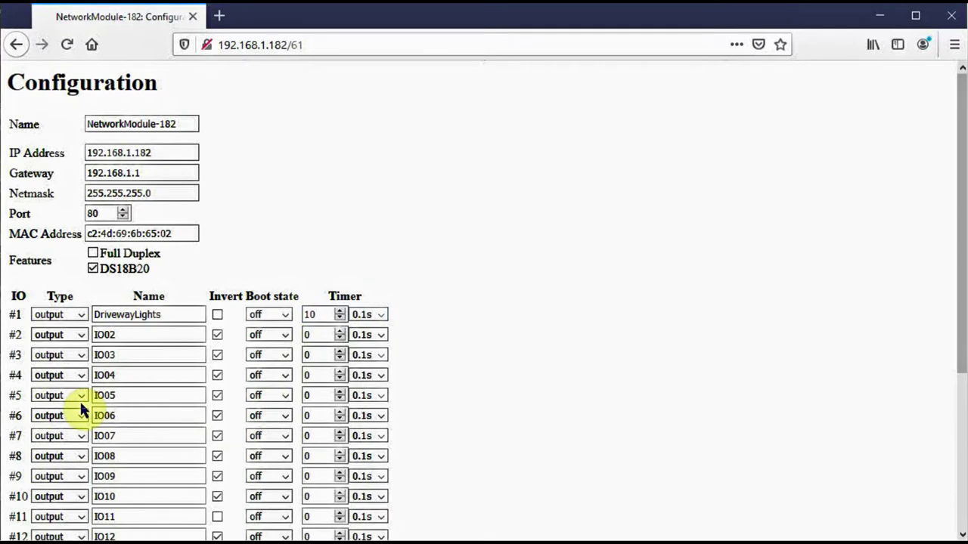
{"action": "scroll", "coordinate": [80, 399], "scroll_direction": "down", "scroll_amount": 5}
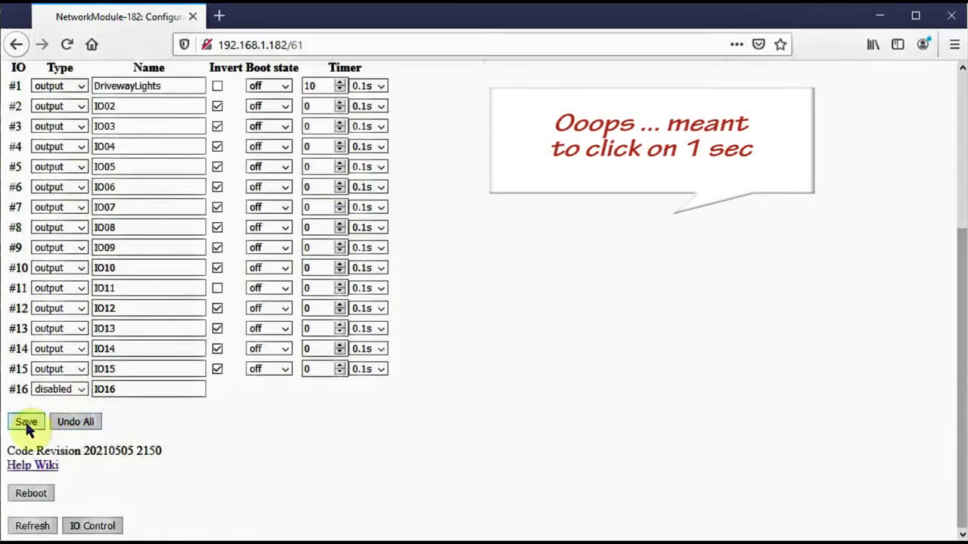
{"action": "left_click", "coordinate": [26, 422]}
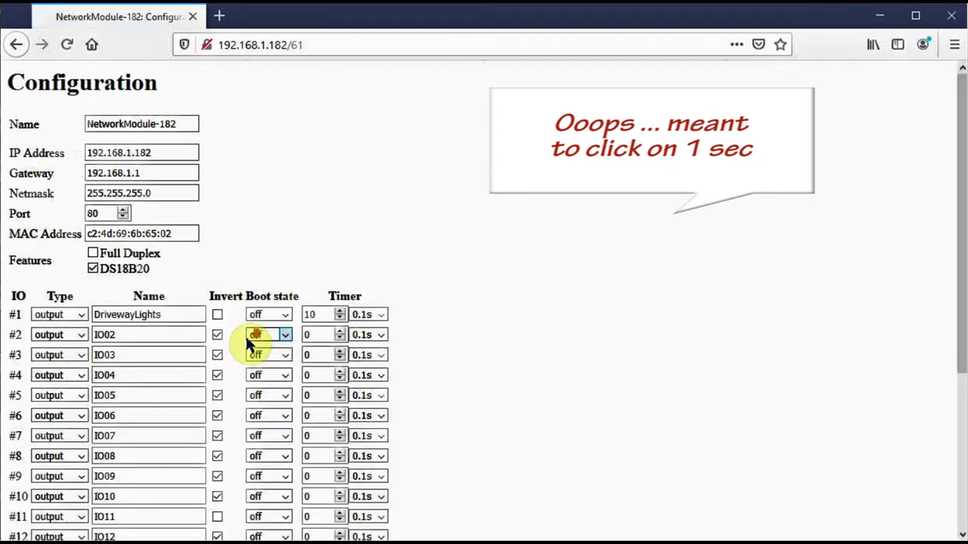
{"action": "scroll", "coordinate": [250, 345], "scroll_direction": "down", "scroll_amount": 3}
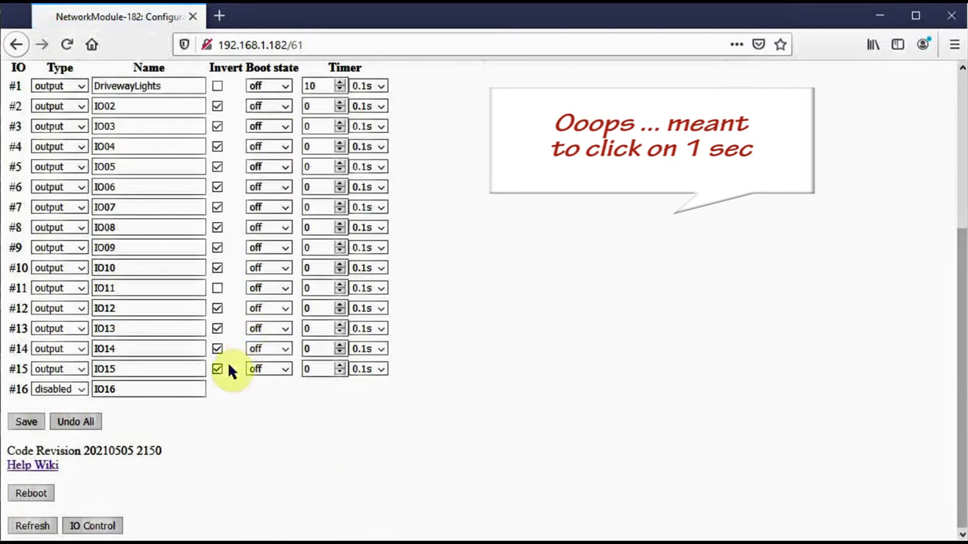
{"action": "left_click", "coordinate": [94, 527]}
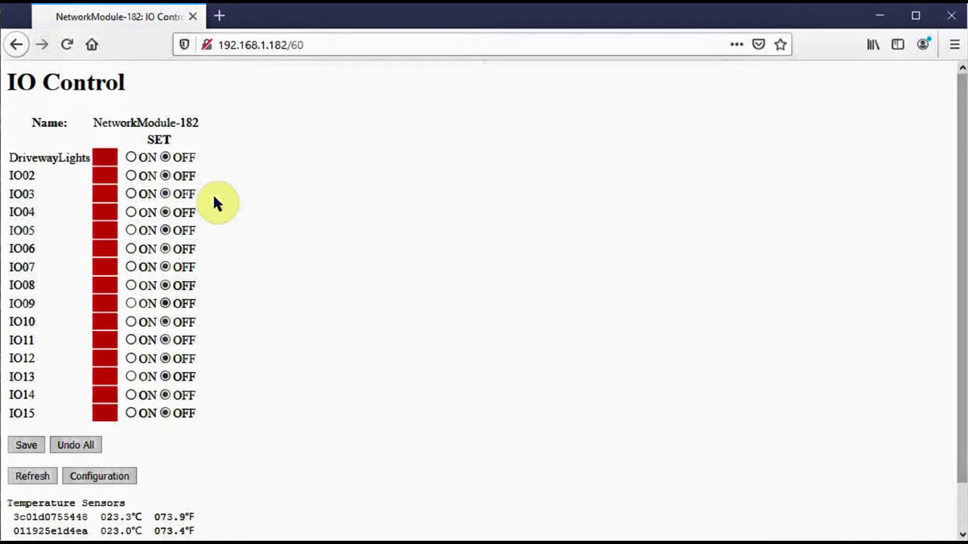
- Reopen Configuration and review DrivewayLights' boot state choices, leaving it at off
{"action": "left_click", "coordinate": [113, 476]}
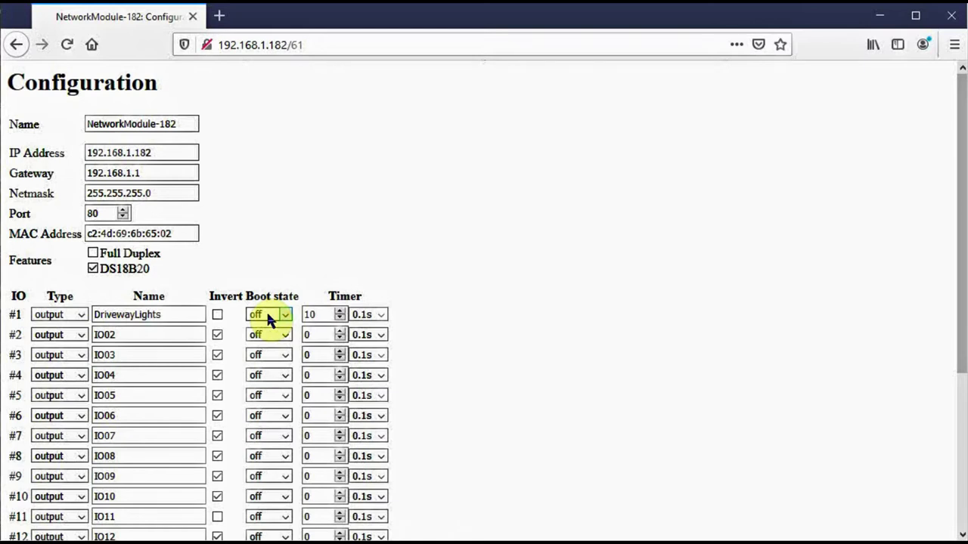
{"action": "left_click", "coordinate": [268, 318]}
{"action": "left_click", "coordinate": [269, 318]}
{"action": "left_click", "coordinate": [314, 44]}
- Load 192.168.1.182/68 to view the module's Network Statistics counters
{"action": "left_click", "coordinate": [314, 43]}
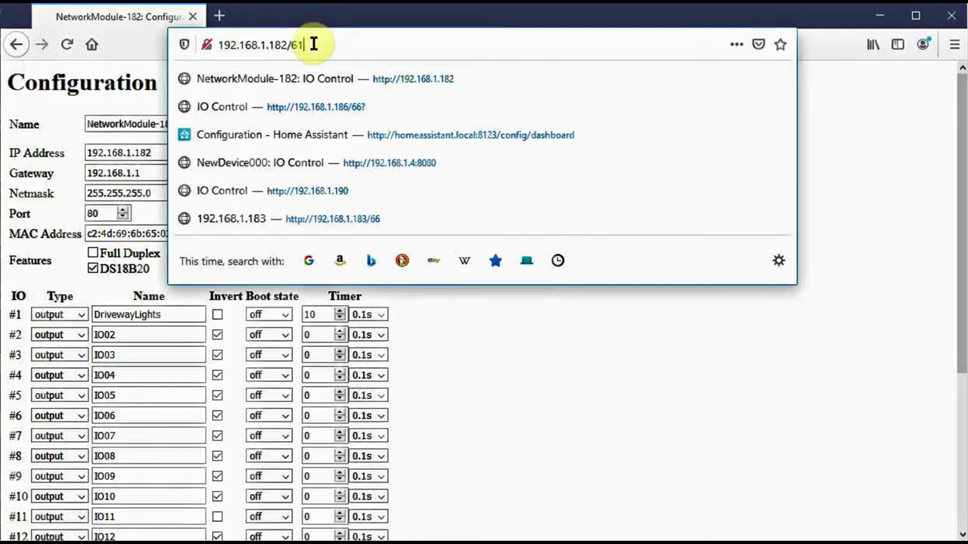
{"action": "key", "text": "BackSpace"}
{"action": "key", "text": "BackSpace"}
{"action": "type", "text": "68"}
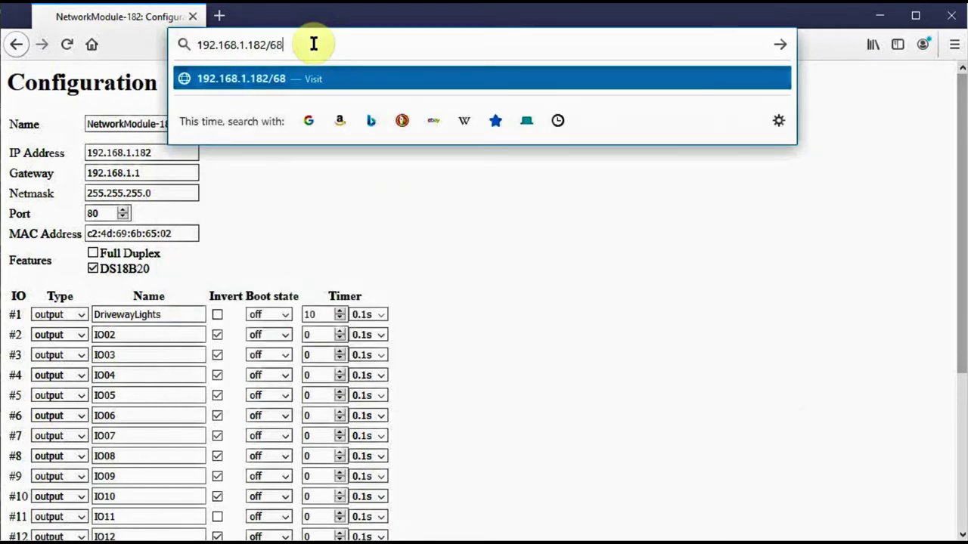
{"action": "key", "text": "Return"}
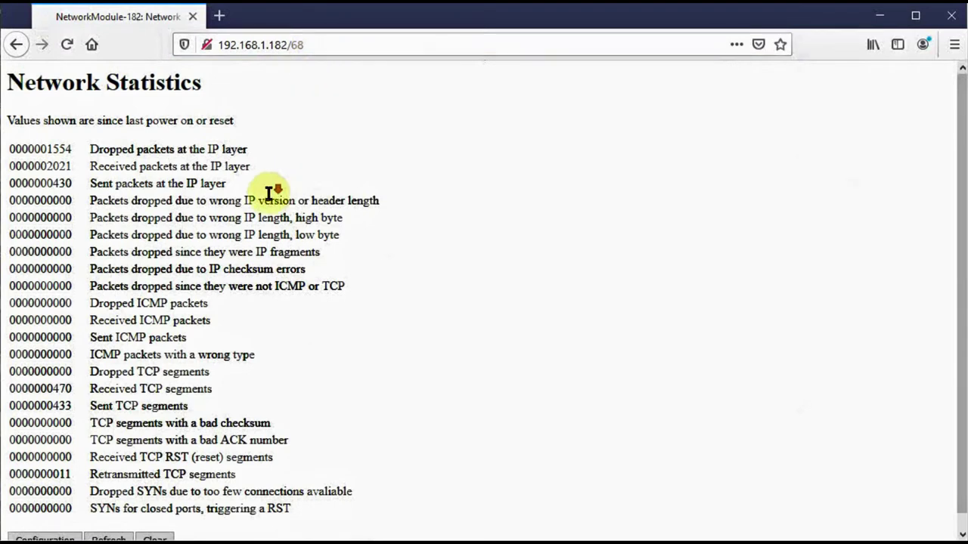
{"action": "scroll", "coordinate": [273, 193], "scroll_direction": "down", "scroll_amount": 1}
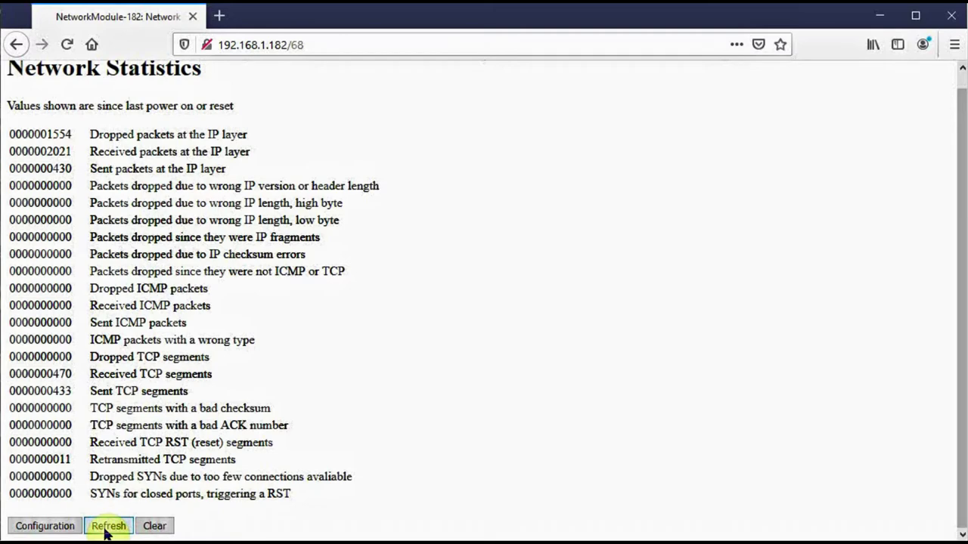
- Refresh the network statistics, then clear all counters back to near zero
{"action": "left_click", "coordinate": [107, 527]}
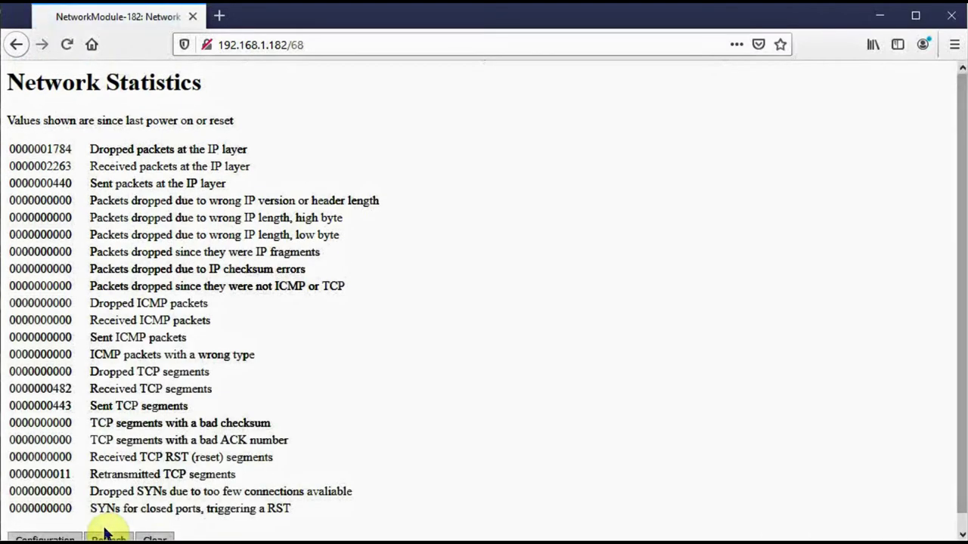
{"action": "scroll", "coordinate": [111, 527], "scroll_direction": "down", "scroll_amount": 1}
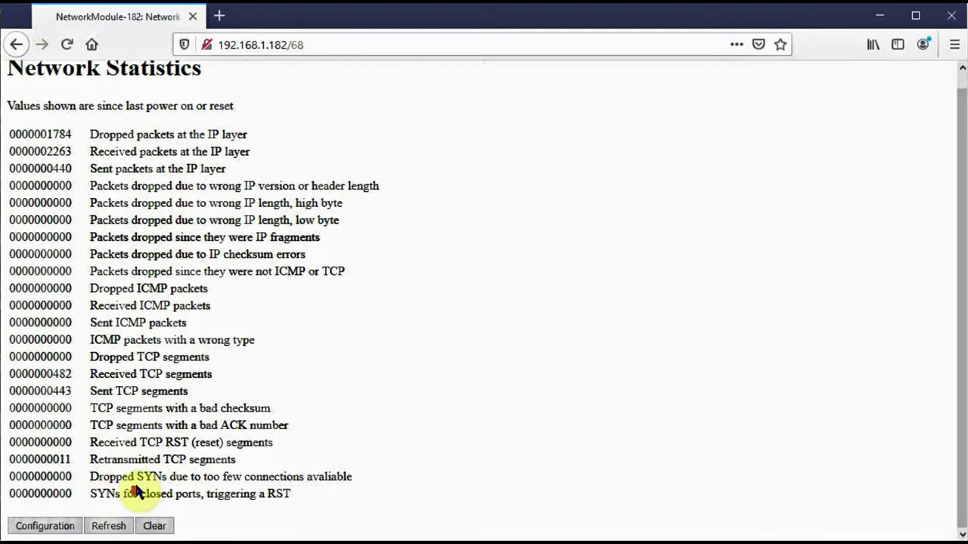
{"action": "left_click", "coordinate": [155, 529]}
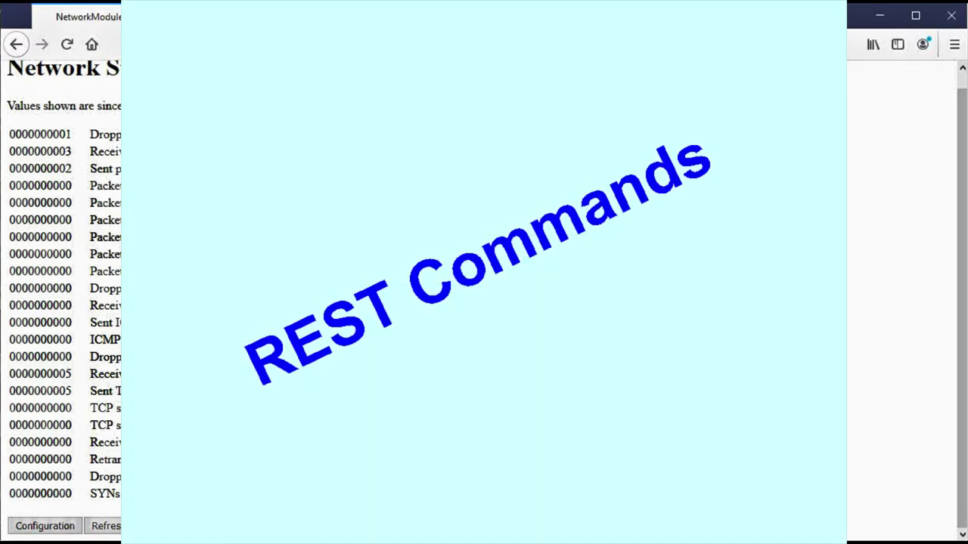
- Load 192.168.1.182/60 to bring up the module's IO Control page
{"action": "key", "text": "Return"}
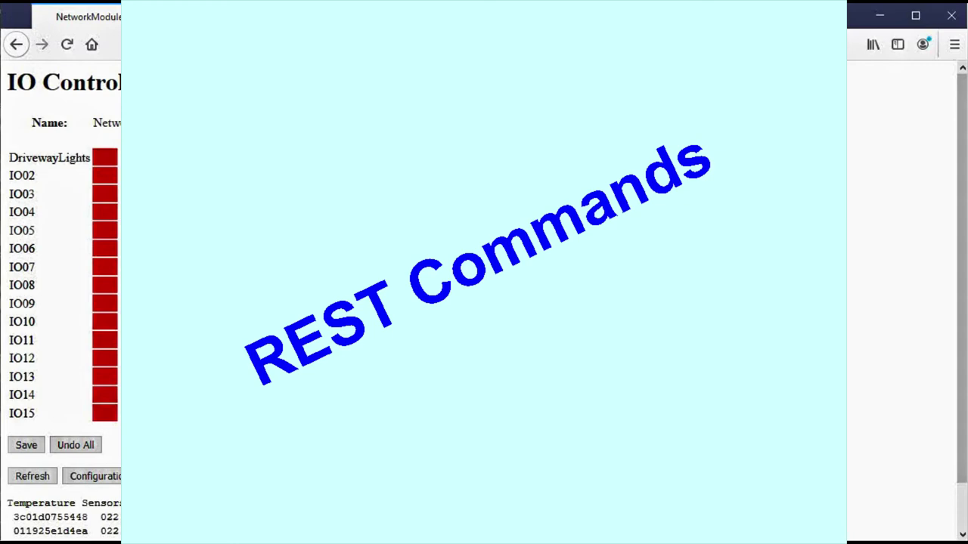
- Save DrivewayLights ON, then send REST commands /00 and /01 to toggle it off and on
{"action": "left_click", "coordinate": [28, 446]}
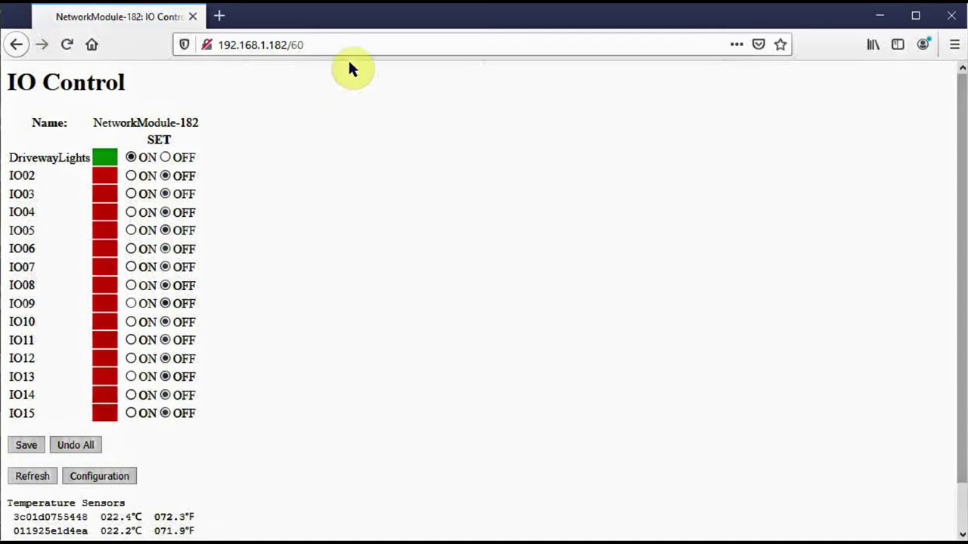
{"action": "left_click", "coordinate": [325, 41]}
{"action": "double_click", "coordinate": [325, 39]}
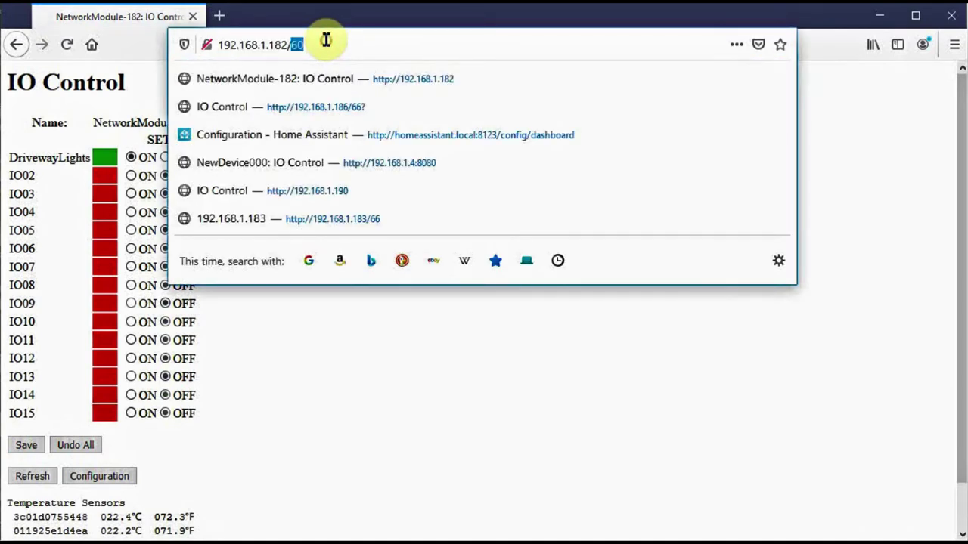
{"action": "type", "text": "00"}
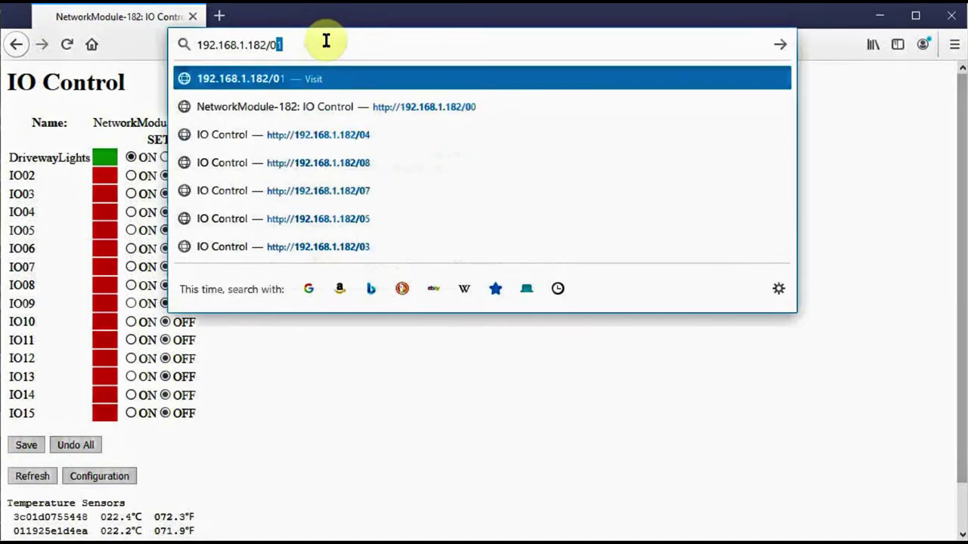
{"action": "key", "text": "Return"}
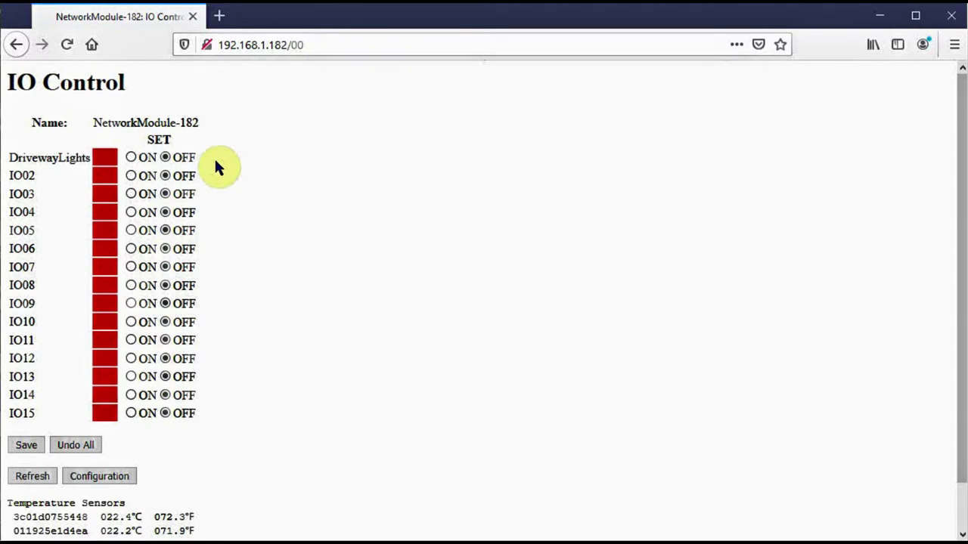
{"action": "double_click", "coordinate": [299, 44]}
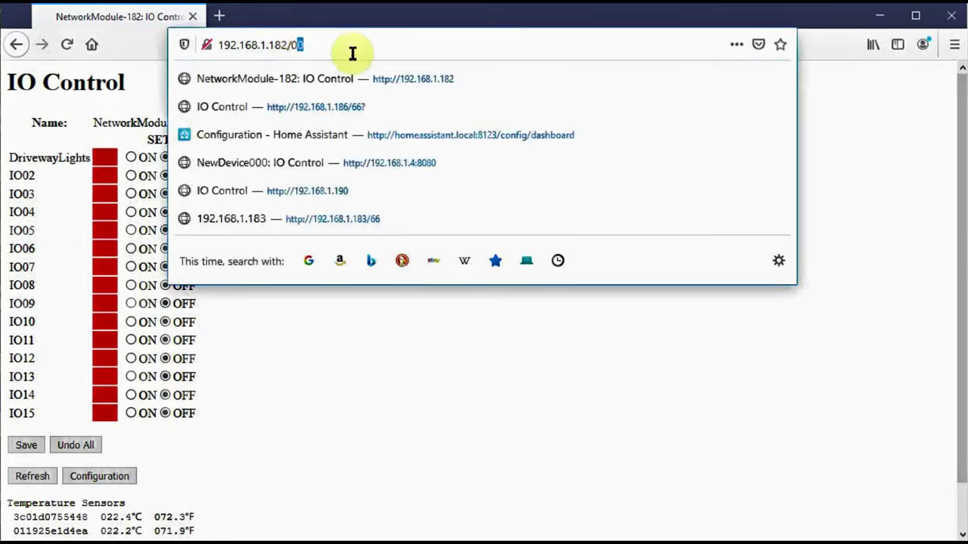
{"action": "type", "text": "01"}
{"action": "key", "text": "Return"}
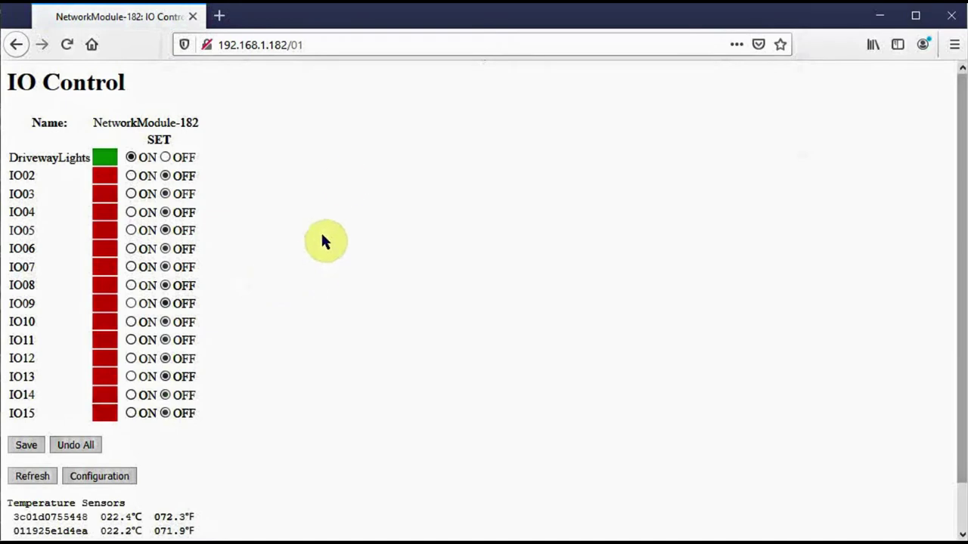
- Send REST commands /55 and /56 to switch every output on, then off
{"action": "double_click", "coordinate": [294, 46]}
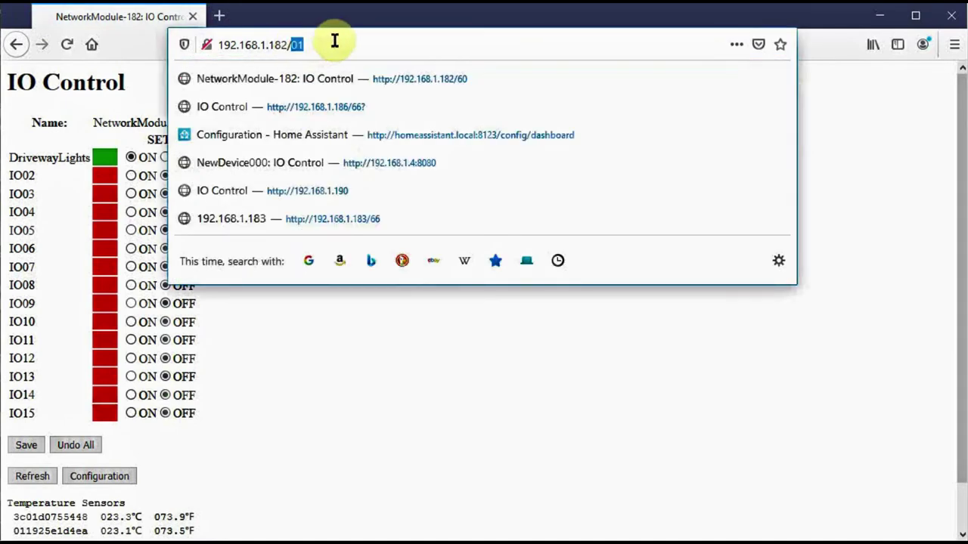
{"action": "type", "text": "55"}
{"action": "key", "text": "Return"}
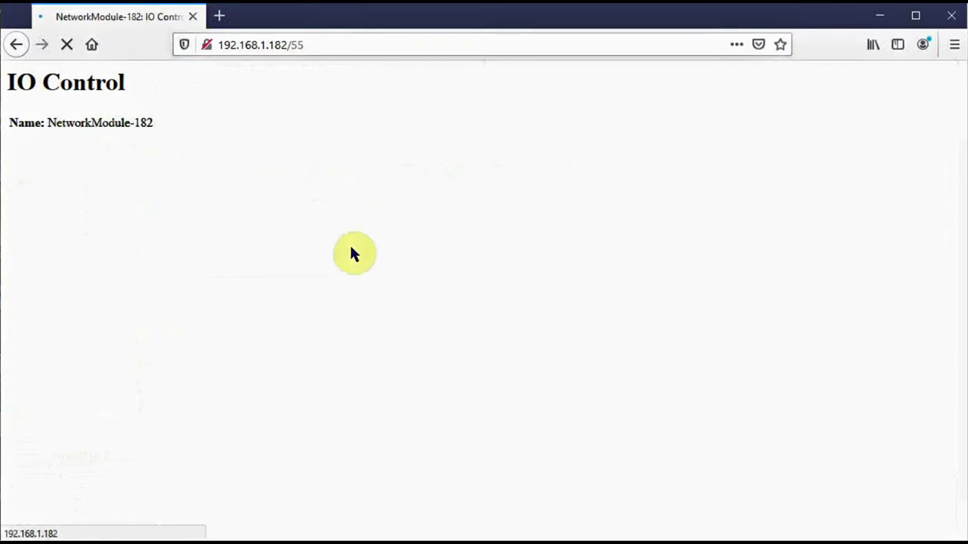
{"action": "left_click_drag", "start_coordinate": [298, 45], "coordinate": [304, 44]}
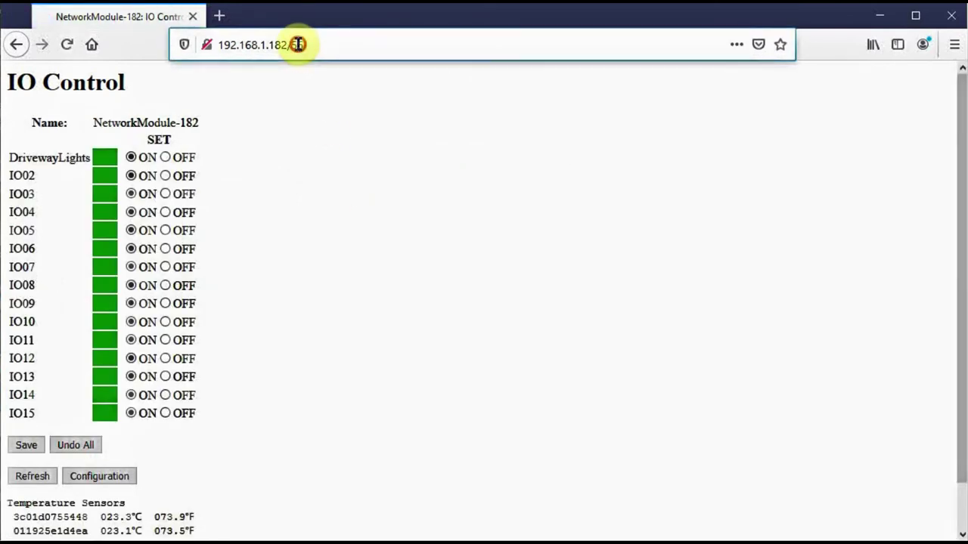
{"action": "type", "text": "6"}
{"action": "key", "text": "Return"}
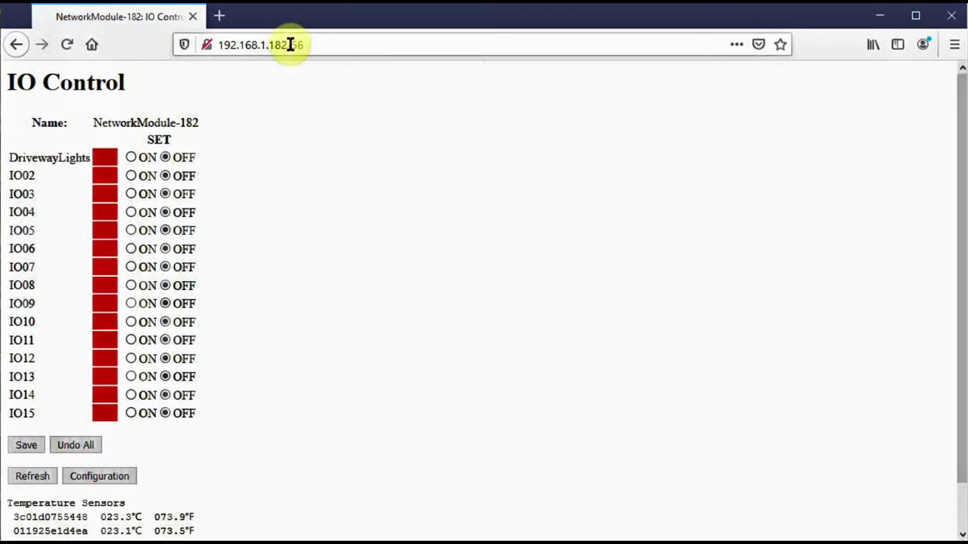
- Turn all outputs on with /55, then set DrivewayLights and IO02 OFF and save
{"action": "left_click", "coordinate": [290, 44]}
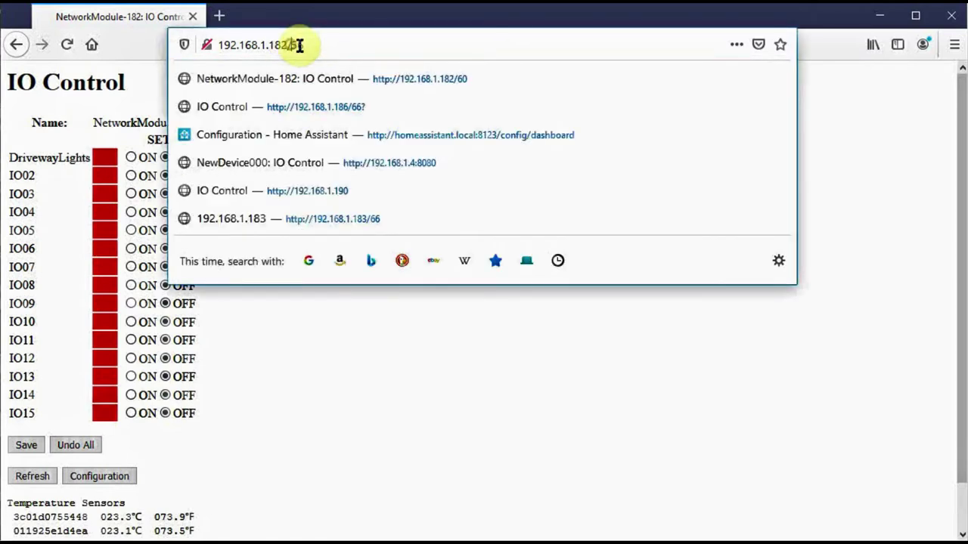
{"action": "double_click", "coordinate": [290, 45]}
{"action": "type", "text": "55"}
{"action": "key", "text": "Return"}
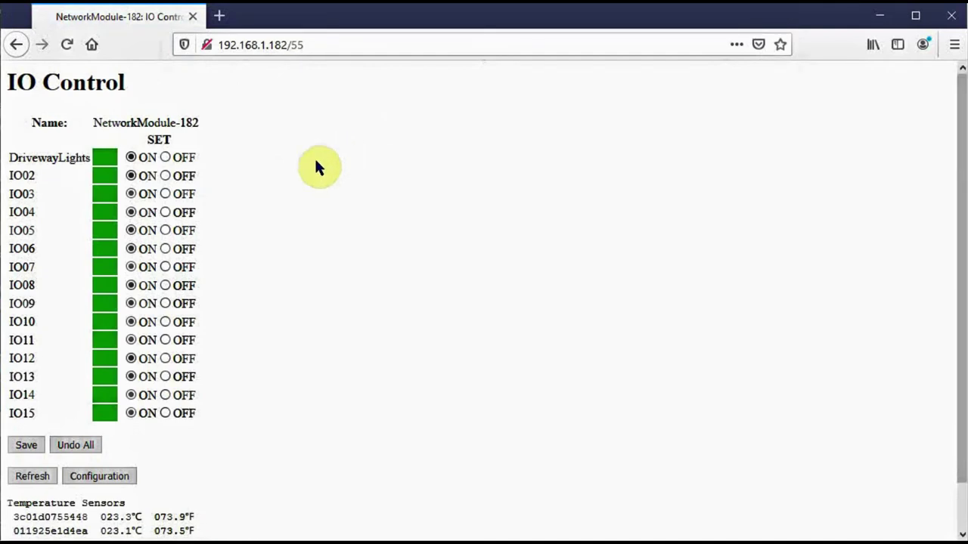
{"action": "left_click", "coordinate": [165, 156]}
{"action": "left_click", "coordinate": [165, 175]}
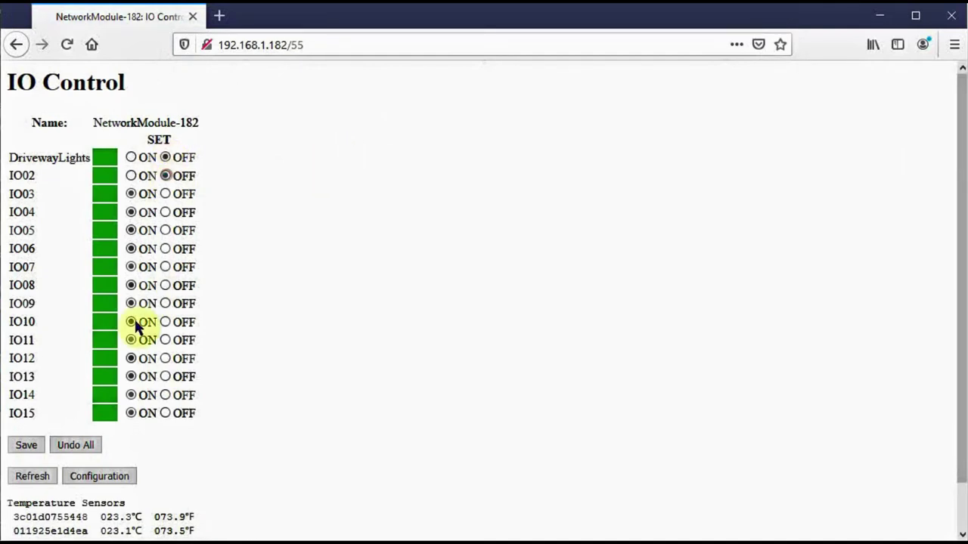
{"action": "left_click", "coordinate": [26, 445]}
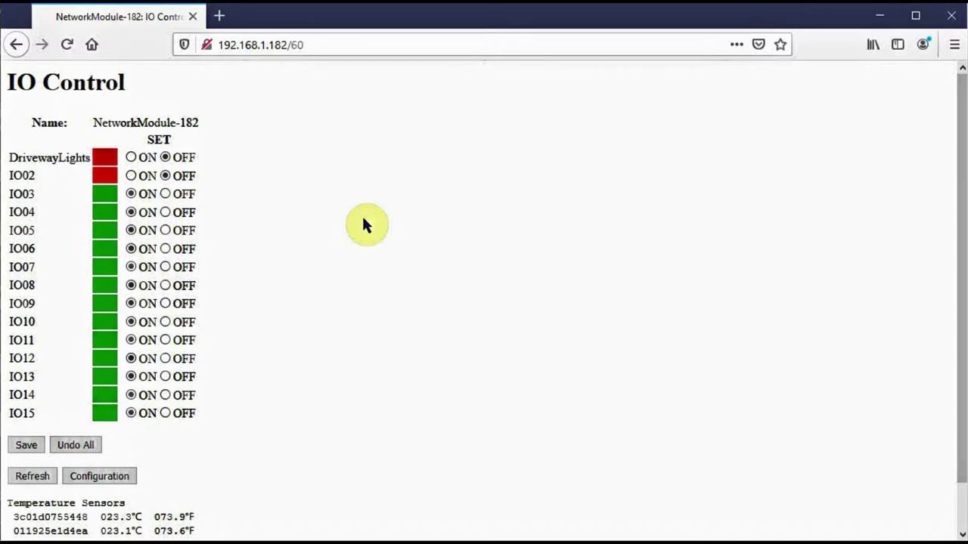
{"action": "left_click", "coordinate": [294, 45]}
{"action": "key", "text": "BackSpace"}
{"action": "key", "text": "BackSpace"}
{"action": "key", "text": "BackSpace"}
{"action": "type", "text": "/"}
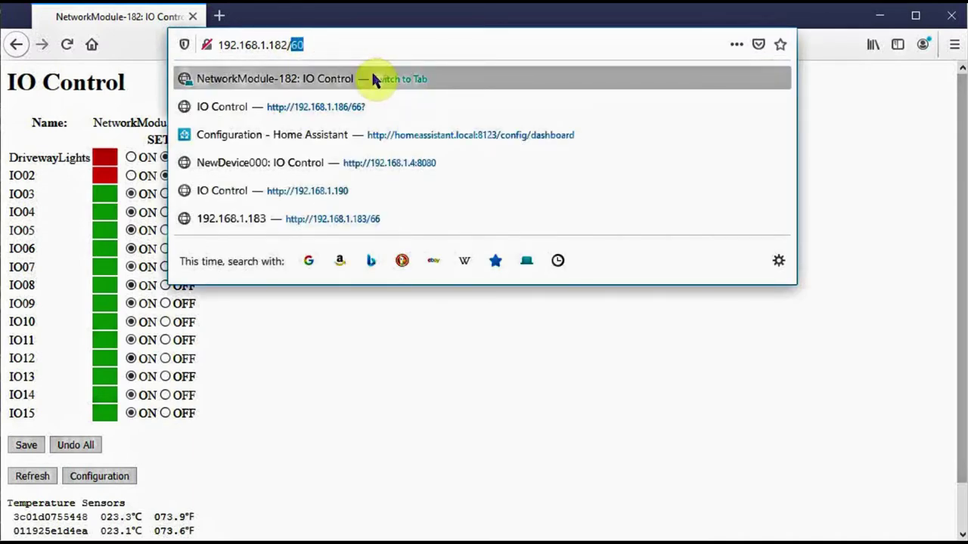
{"action": "type", "text": "99"}
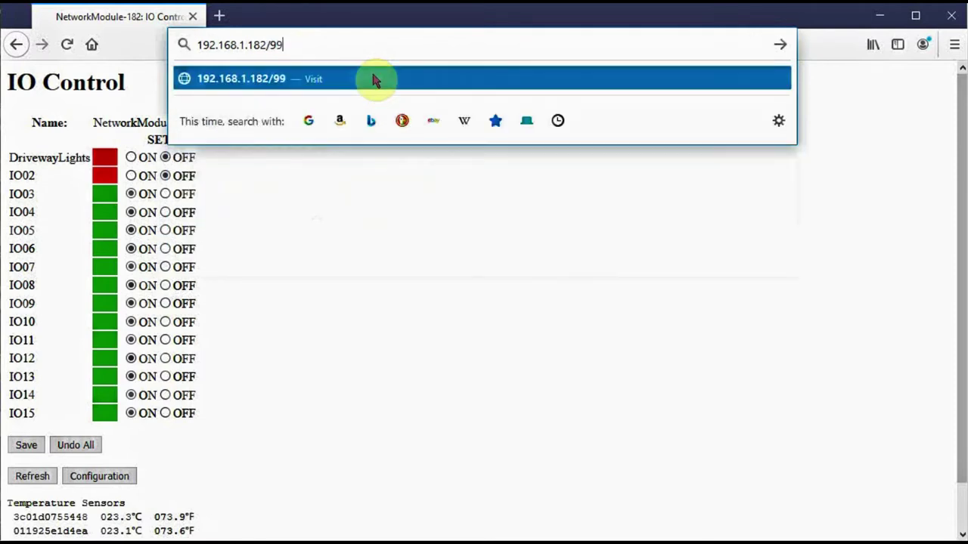
{"action": "key", "text": "Return"}
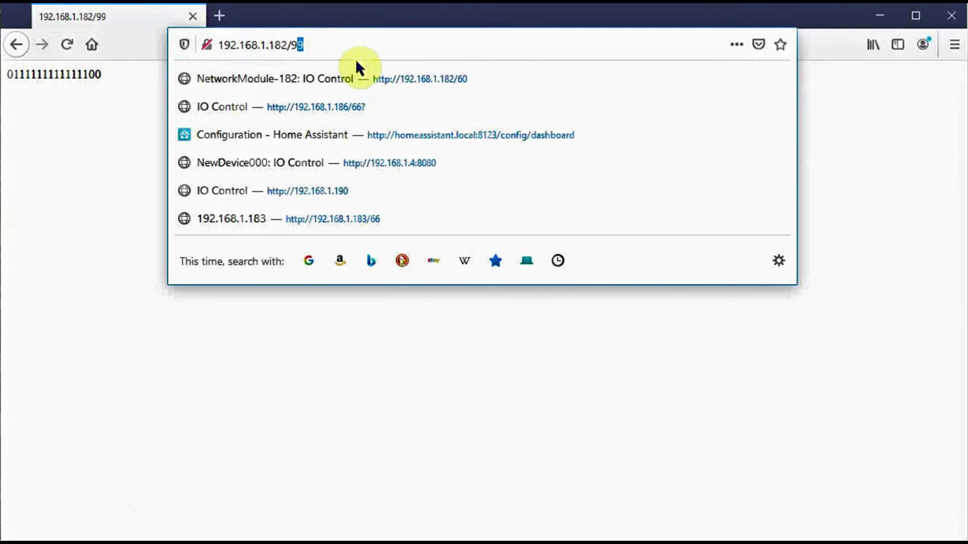
{"action": "key", "text": "BackSpace"}
{"action": "key", "text": "BackSpace"}
{"action": "type", "text": "60"}
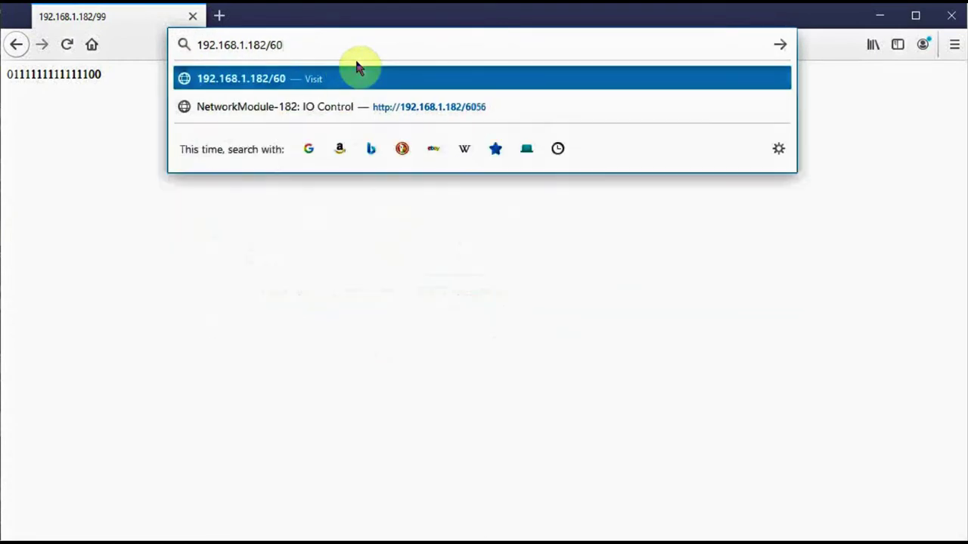
{"action": "key", "text": "Return"}
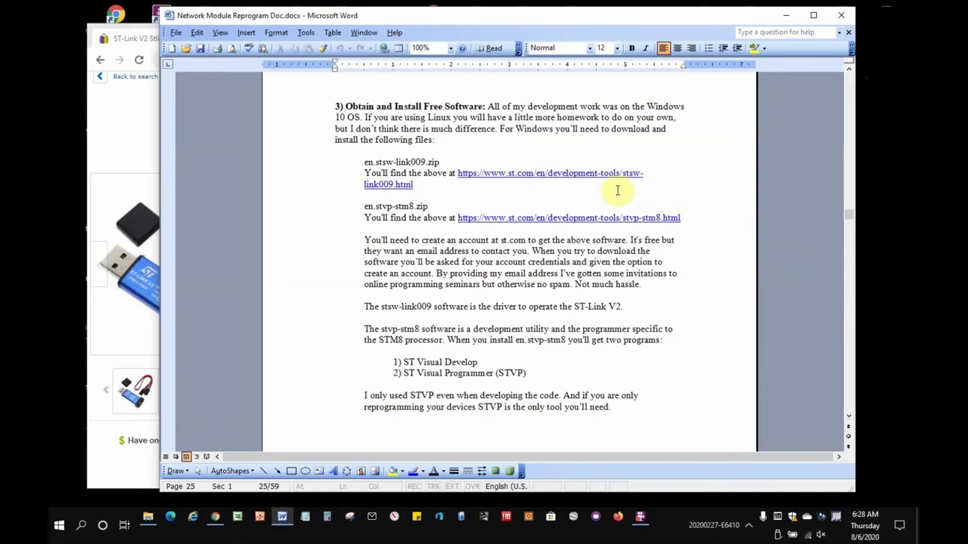
- Open the STSW-LINK009 driver page from Word's link and view Get Software, then follow the stvp-stm8 link
{"action": "left_click", "coordinate": [553, 173], "text": "ctrl"}
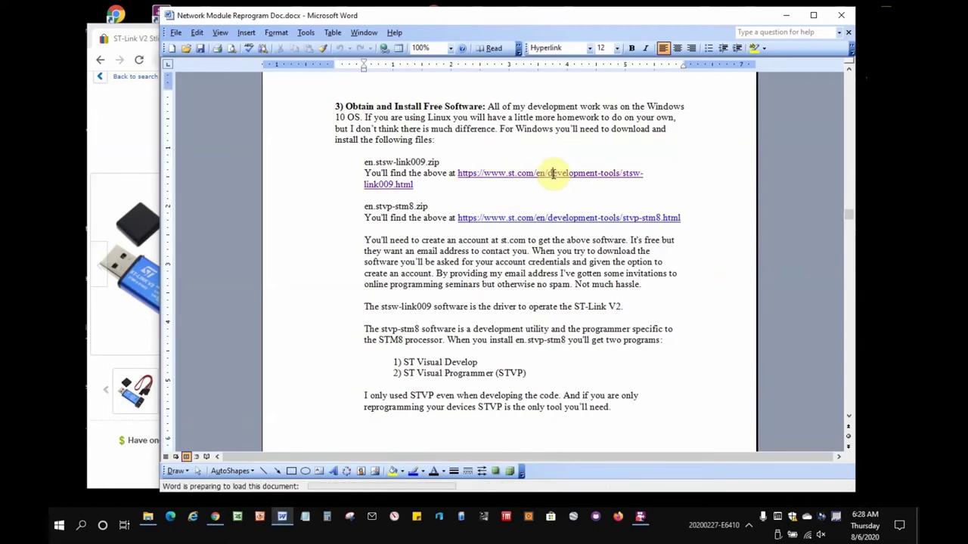
{"action": "left_click", "coordinate": [668, 174]}
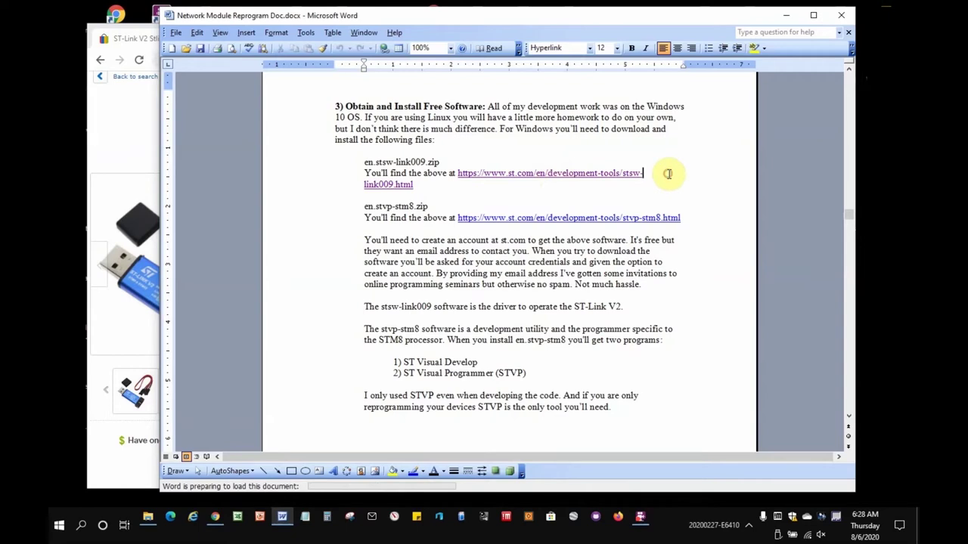
{"action": "left_click", "coordinate": [489, 177], "text": "ctrl"}
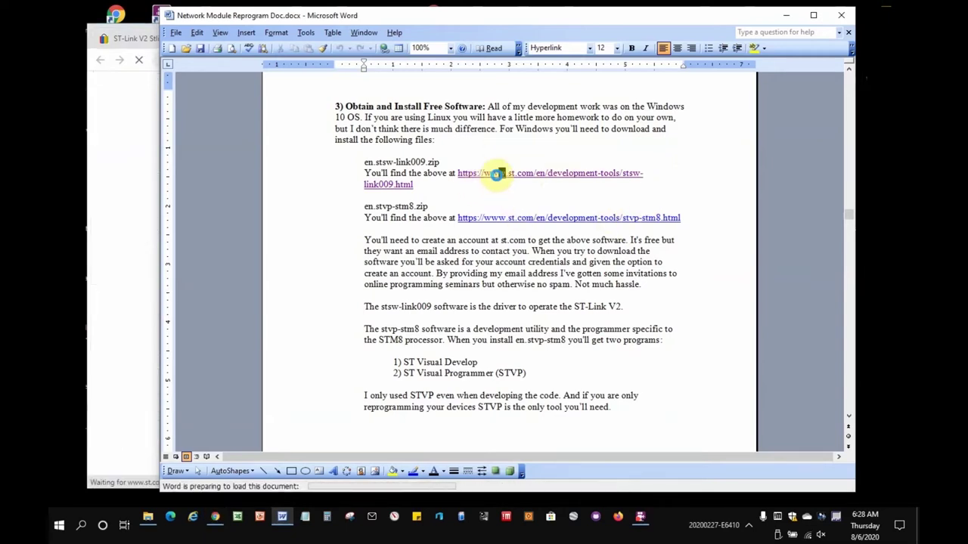
{"action": "scroll", "coordinate": [492, 427], "scroll_direction": "down", "scroll_amount": 6}
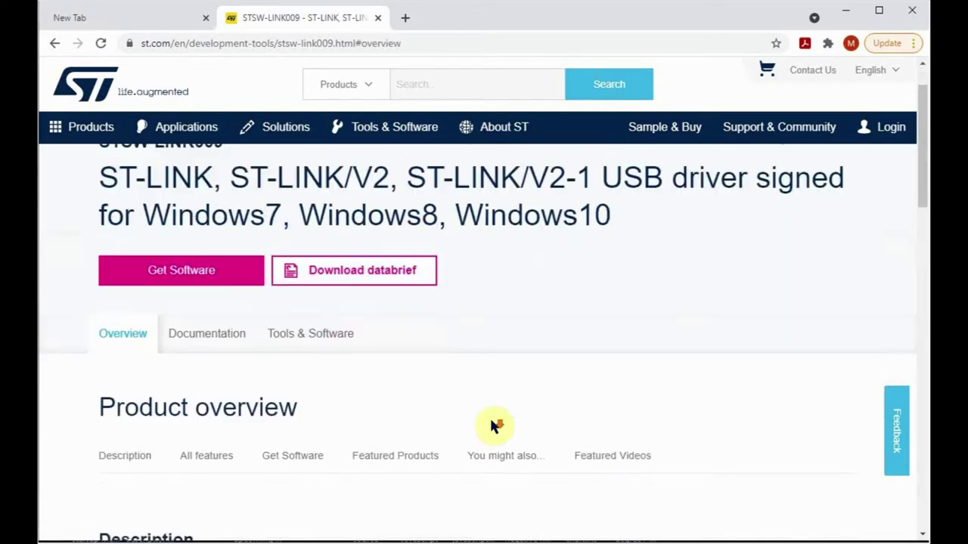
{"action": "scroll", "coordinate": [492, 428], "scroll_direction": "down", "scroll_amount": 1}
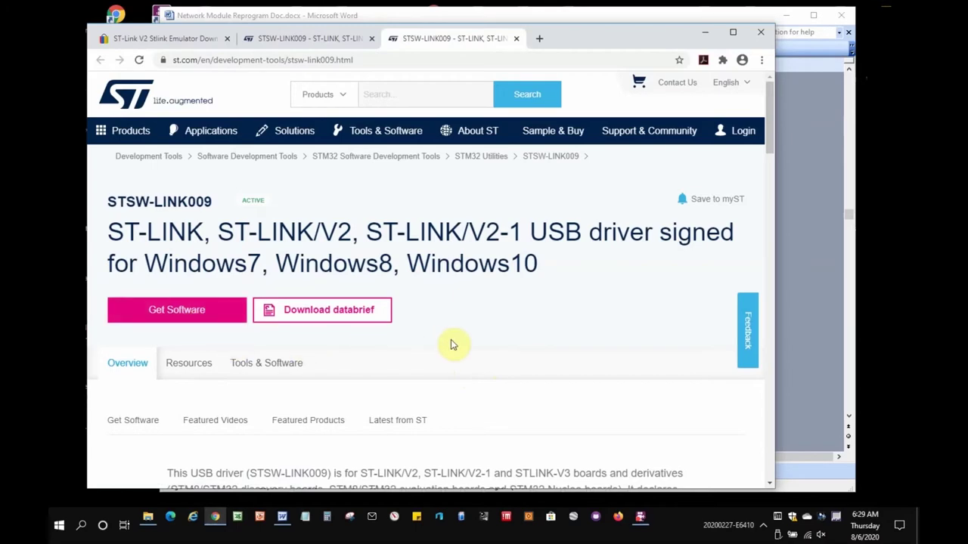
{"action": "left_click", "coordinate": [801, 231]}
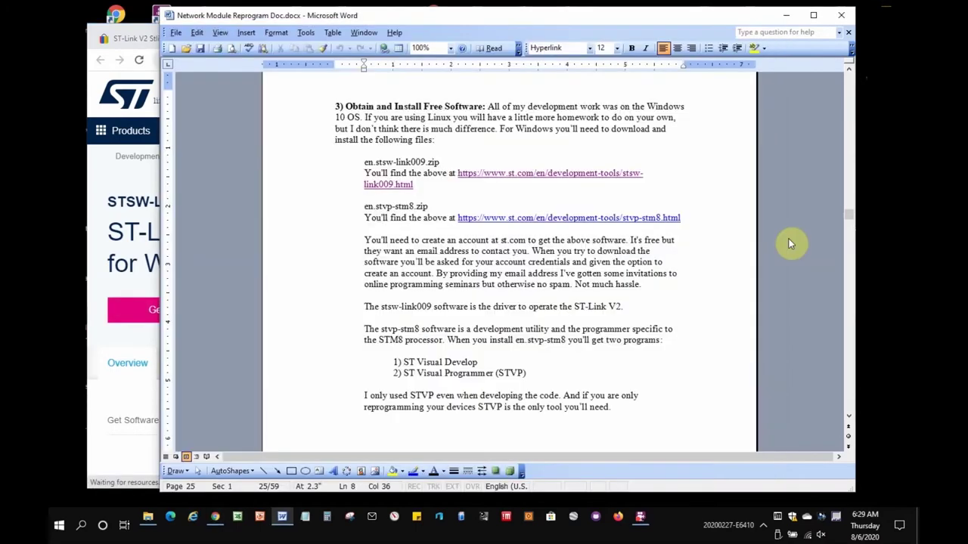
{"action": "left_click", "coordinate": [584, 224], "text": "ctrl"}
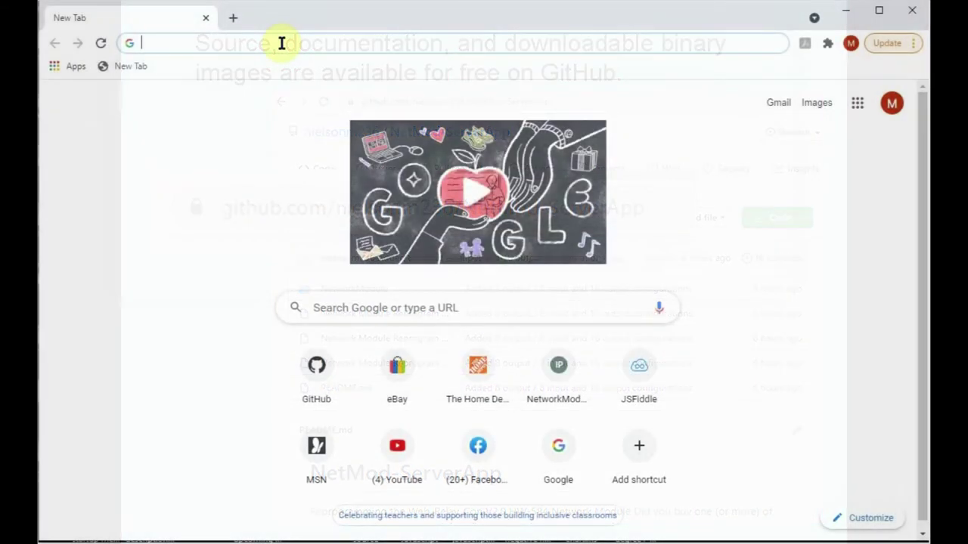
- Load github.com/nielsonm236/netmod-serverapp in Chrome
{"action": "type", "text": "githu"}
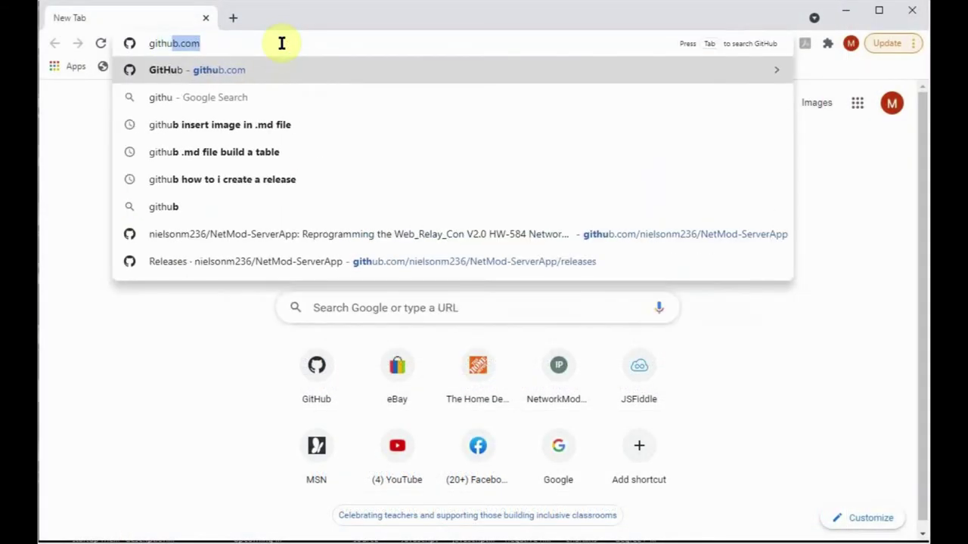
{"action": "type", "text": "b.com/"}
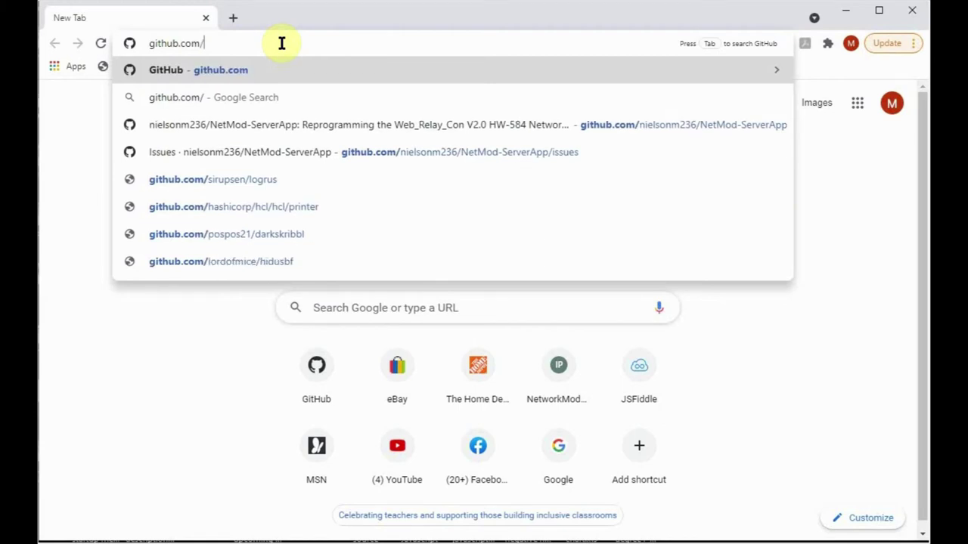
{"action": "type", "text": "nielson"}
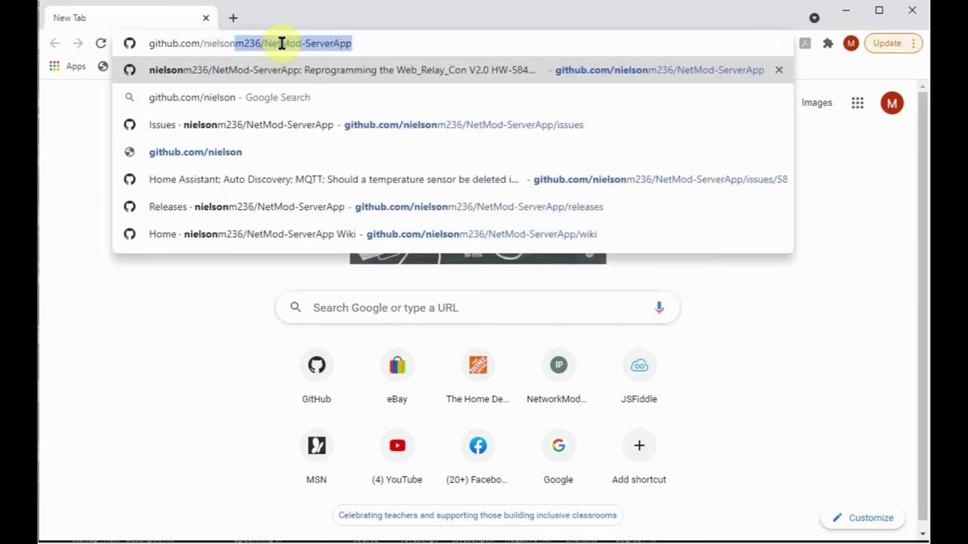
{"action": "type", "text": "m236/"}
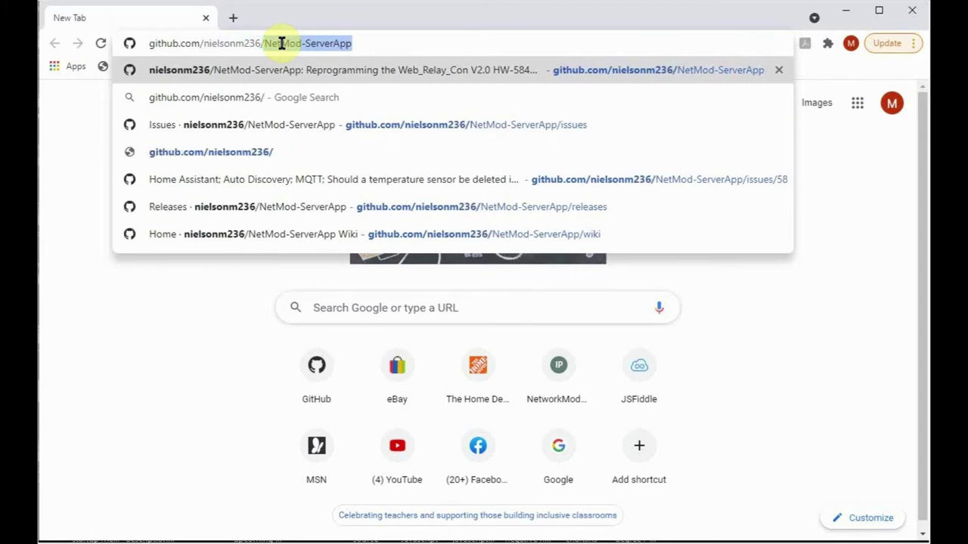
{"action": "type", "text": "netmod-s"}
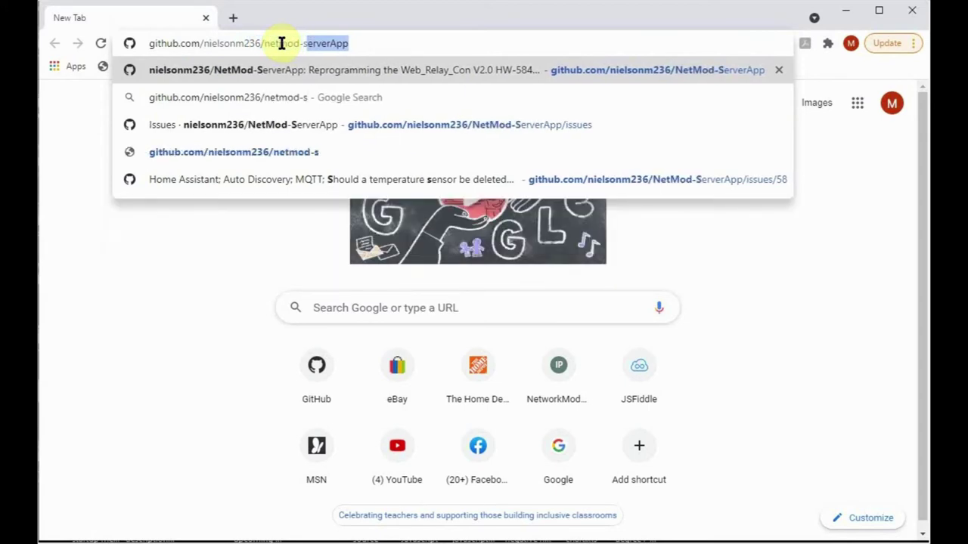
{"action": "type", "text": "erverapp"}
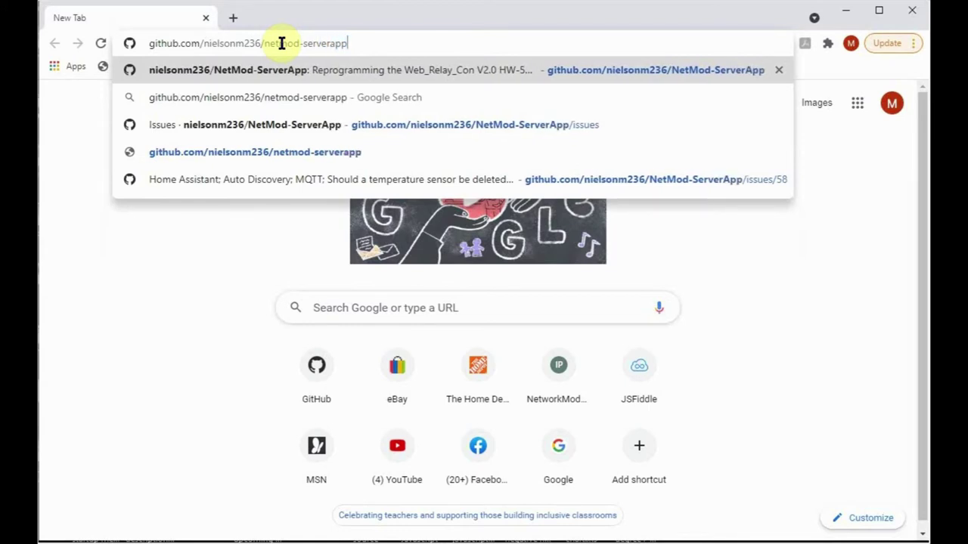
{"action": "key", "text": "Return"}
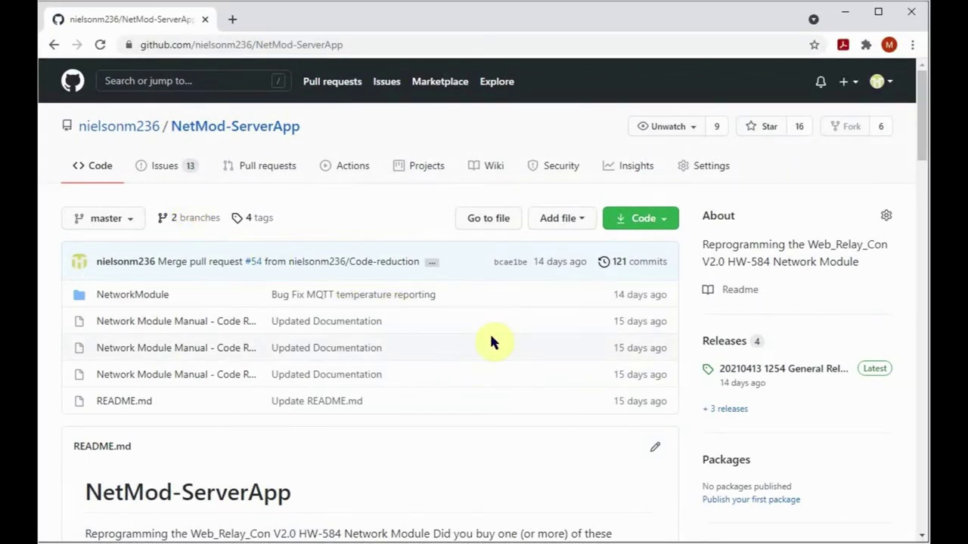
{"action": "left_click", "coordinate": [724, 342]}
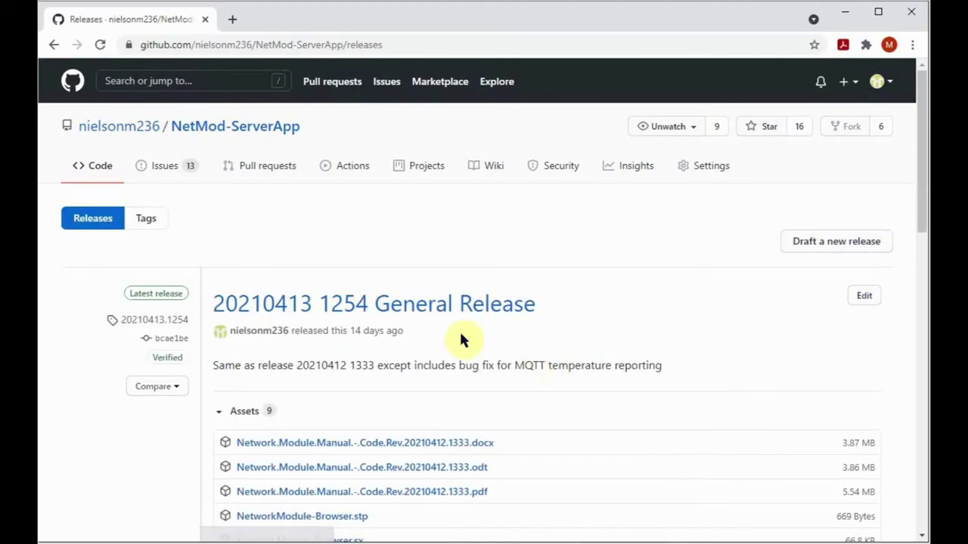
{"action": "scroll", "coordinate": [461, 339], "scroll_direction": "down", "scroll_amount": 3}
{"action": "scroll", "coordinate": [461, 339], "scroll_direction": "down", "scroll_amount": 9}
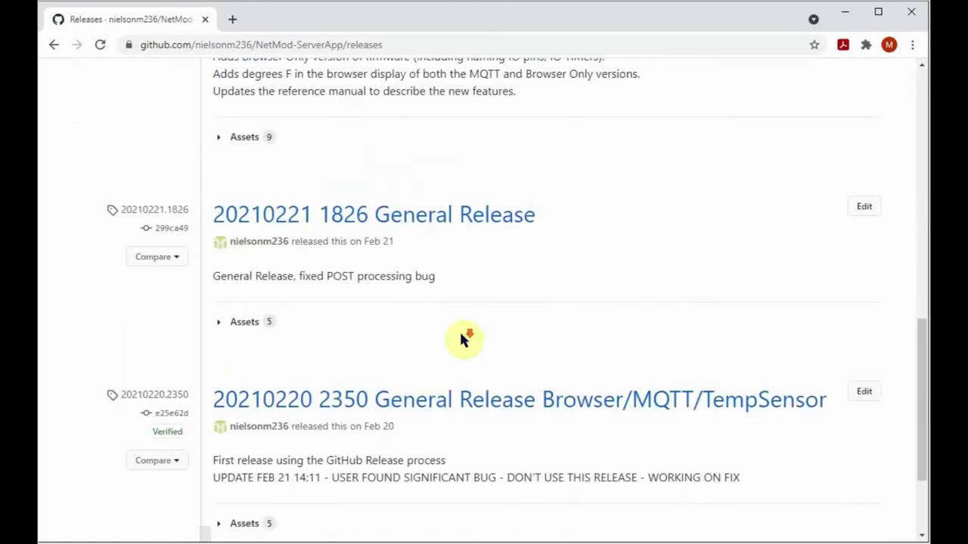
{"action": "scroll", "coordinate": [460, 339], "scroll_direction": "up", "scroll_amount": 4}
{"action": "scroll", "coordinate": [460, 339], "scroll_direction": "up", "scroll_amount": 6}
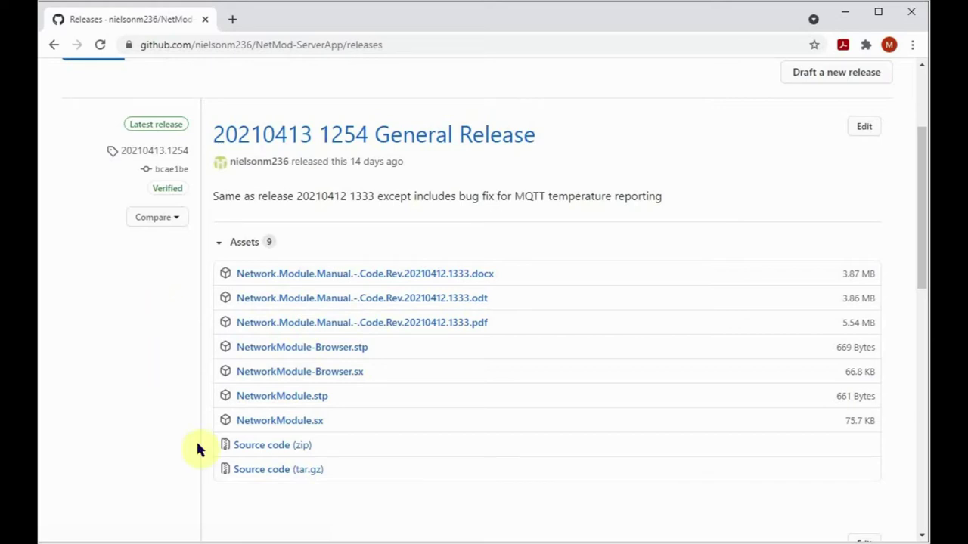
{"action": "left_click", "coordinate": [300, 399]}
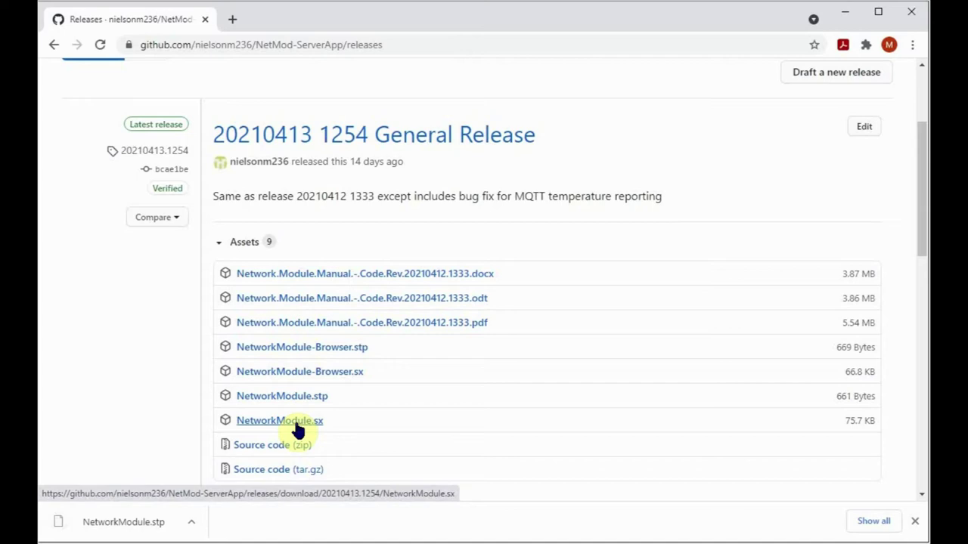
{"action": "left_click", "coordinate": [298, 428]}
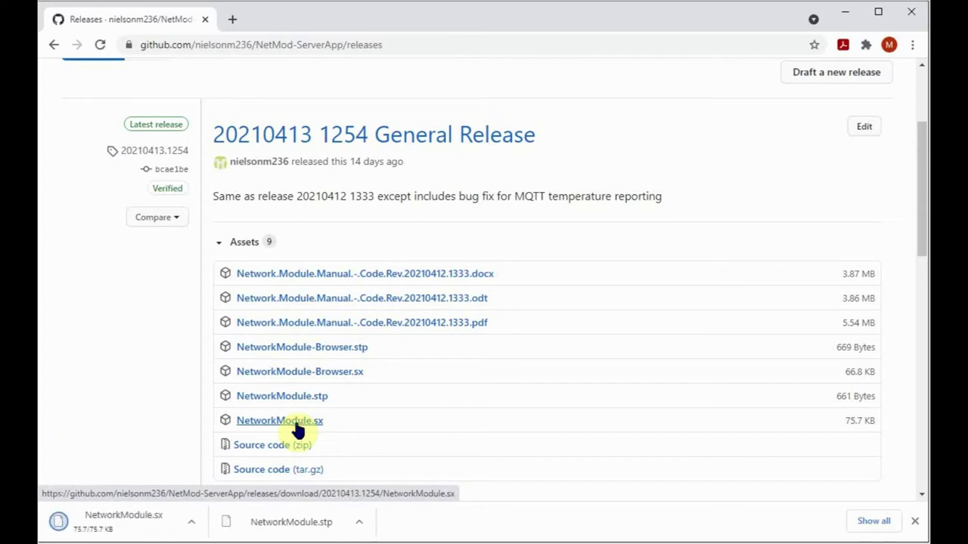
{"action": "left_click", "coordinate": [281, 349]}
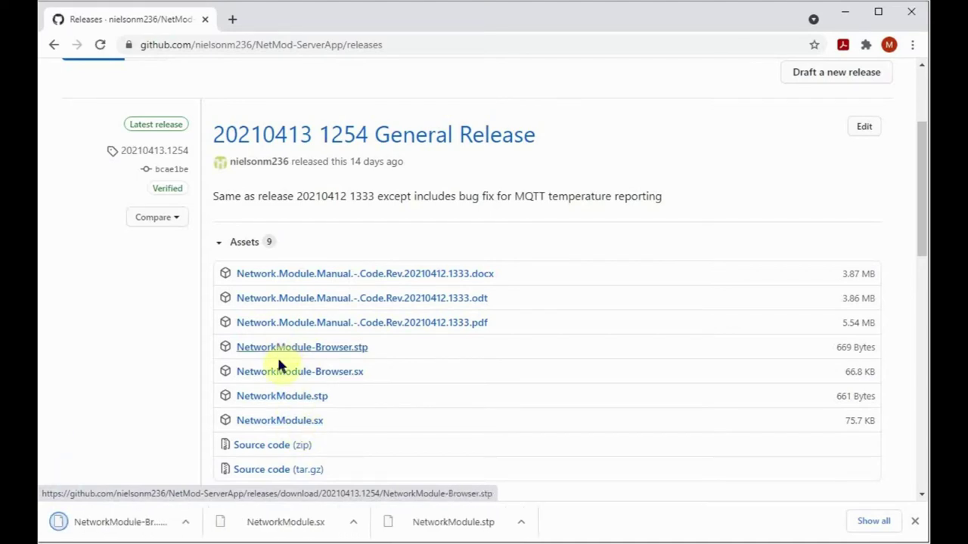
{"action": "left_click", "coordinate": [281, 373]}
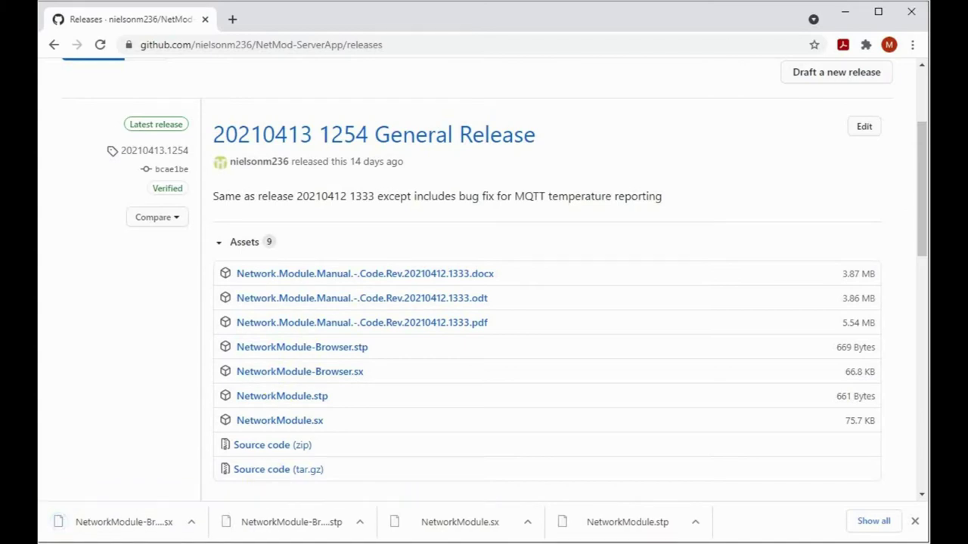
{"action": "right_click", "coordinate": [52, 543]}
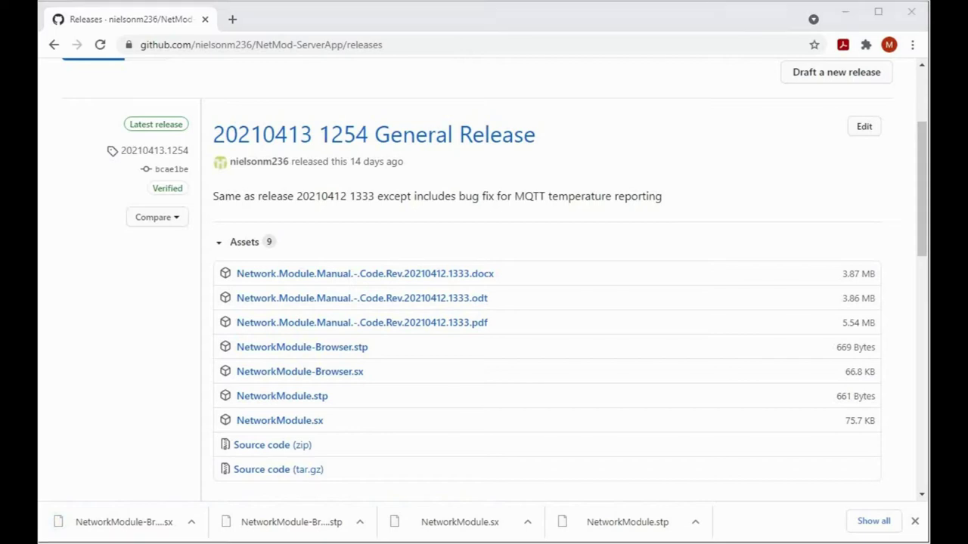
{"action": "left_click", "coordinate": [50, 505]}
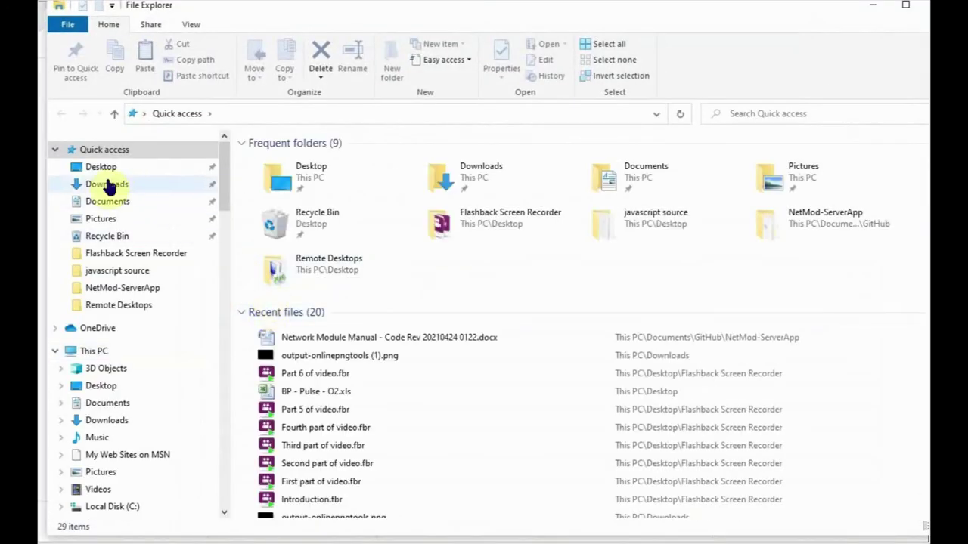
- Show the Downloads folder in File Explorer
{"action": "left_click", "coordinate": [113, 187]}
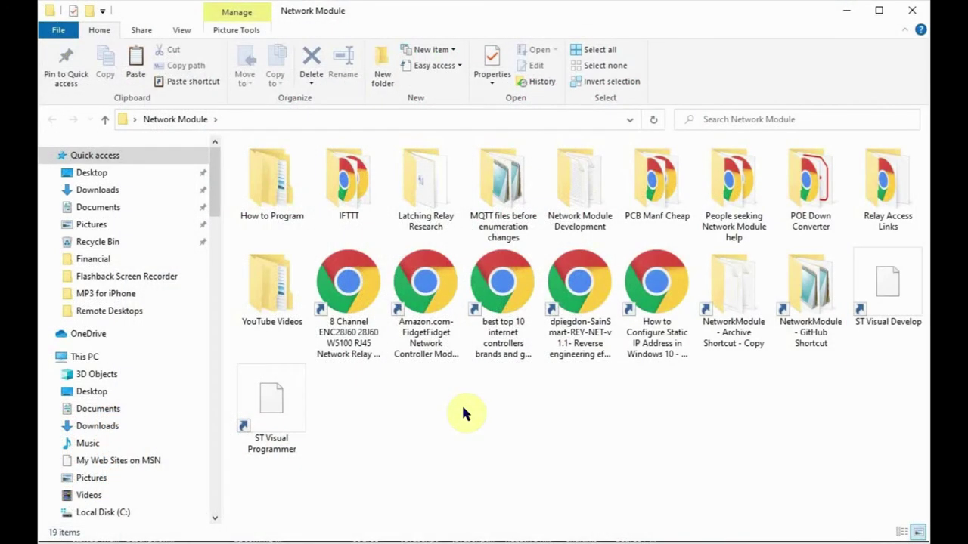
- Start ST Visual Programmer from the shortcut in the Network Module folder
{"action": "left_click", "coordinate": [275, 401]}
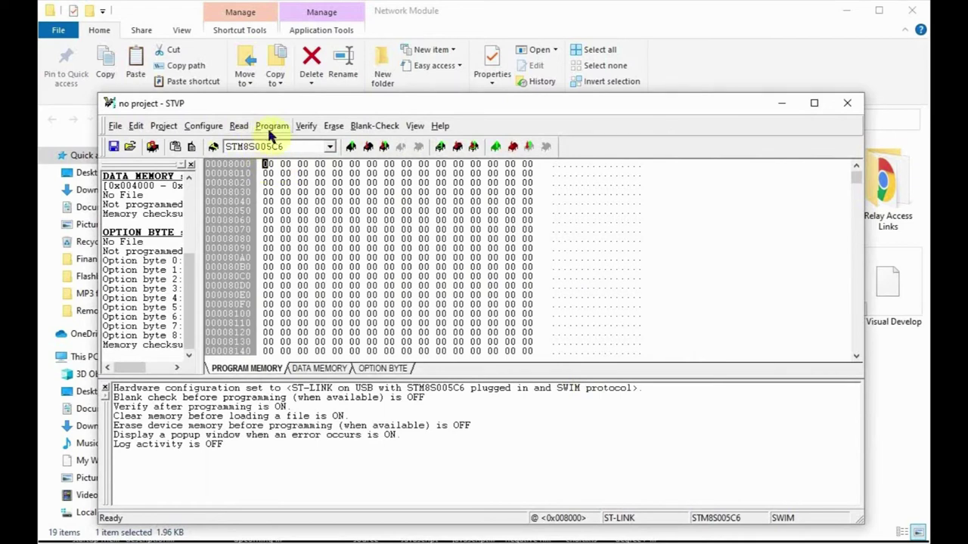
{"action": "left_click", "coordinate": [174, 129]}
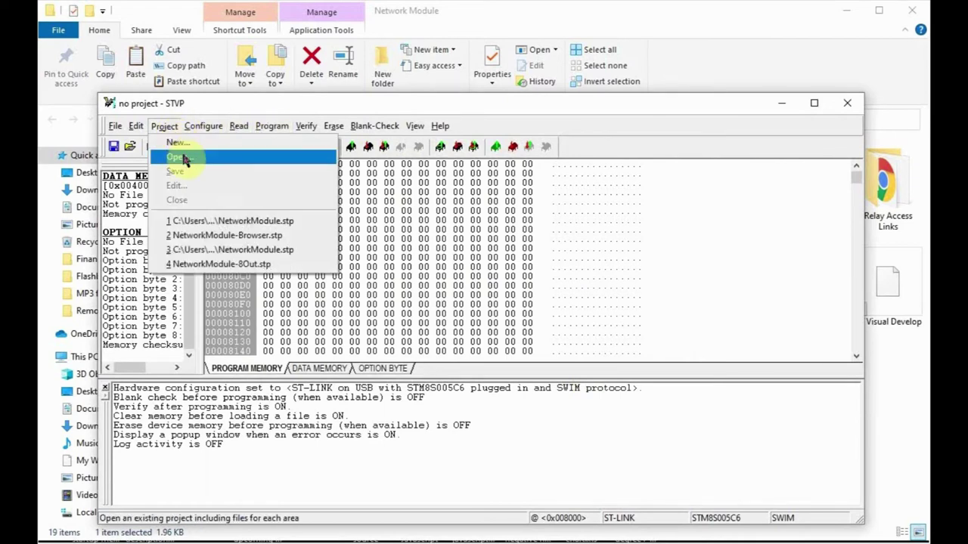
- Open NetworkModule.stp from the NetworkModule folder as the STVP project
{"action": "left_click", "coordinate": [183, 157]}
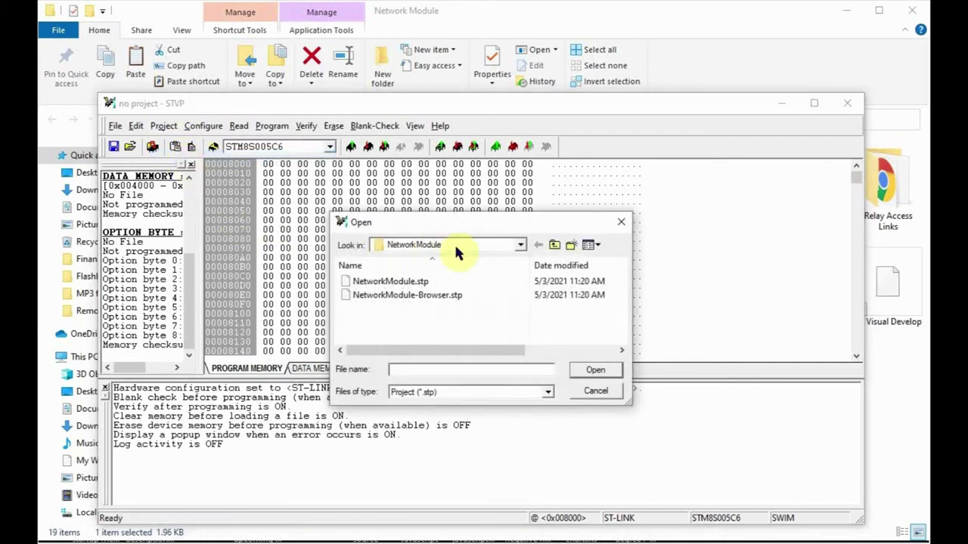
{"action": "left_click", "coordinate": [486, 244]}
{"action": "left_click", "coordinate": [522, 260]}
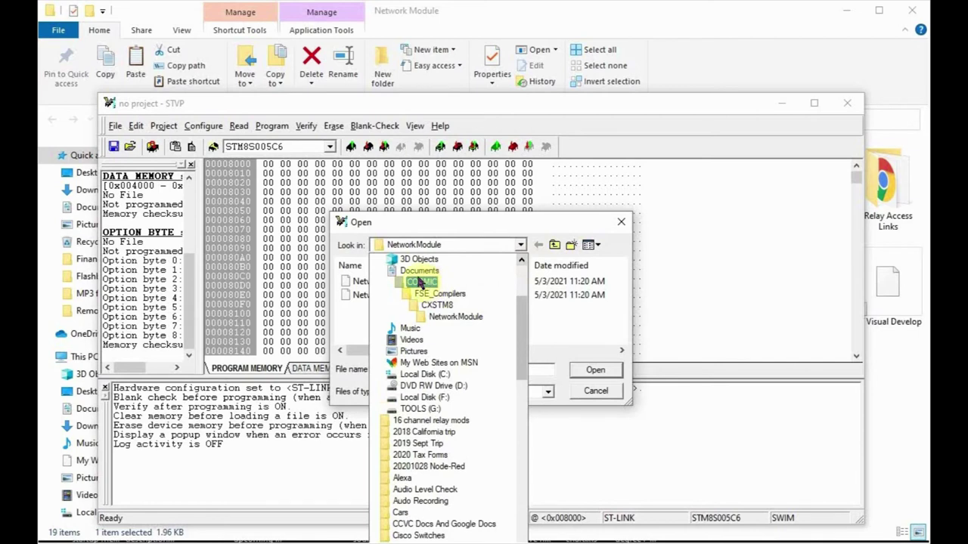
{"action": "left_click", "coordinate": [446, 317]}
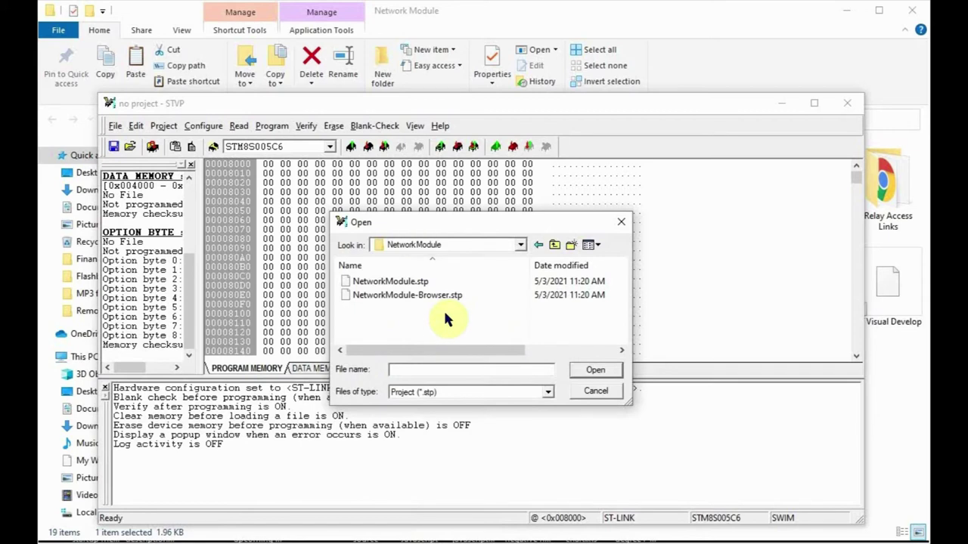
{"action": "double_click", "coordinate": [394, 282]}
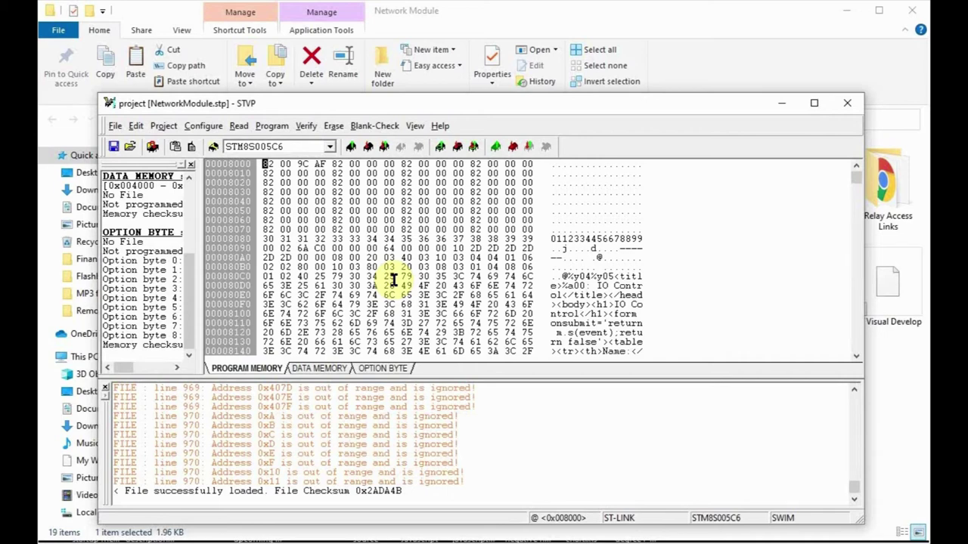
- Show the OPTION BYTE tab: Read Out Protection OFF, all UBC bits 0
{"action": "left_click", "coordinate": [393, 371]}
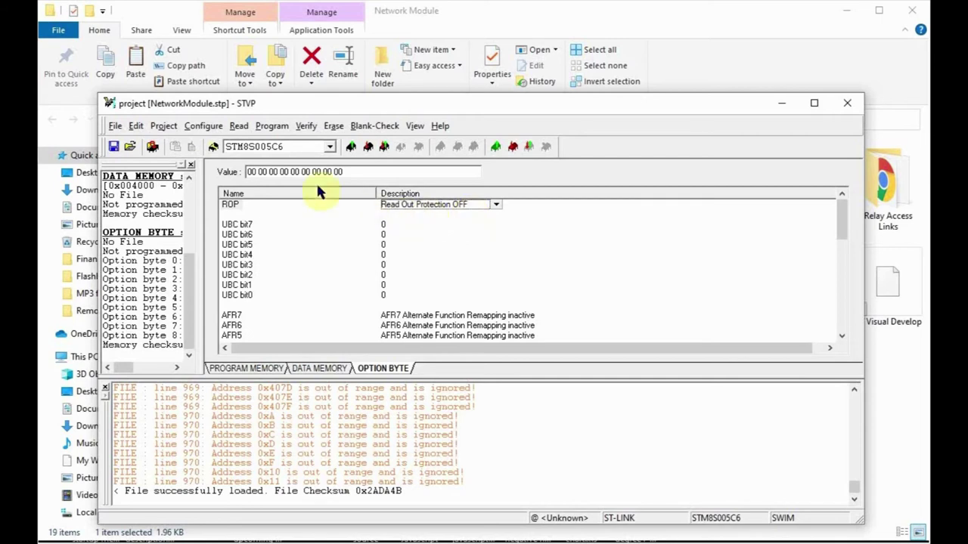
{"action": "left_click", "coordinate": [274, 128]}
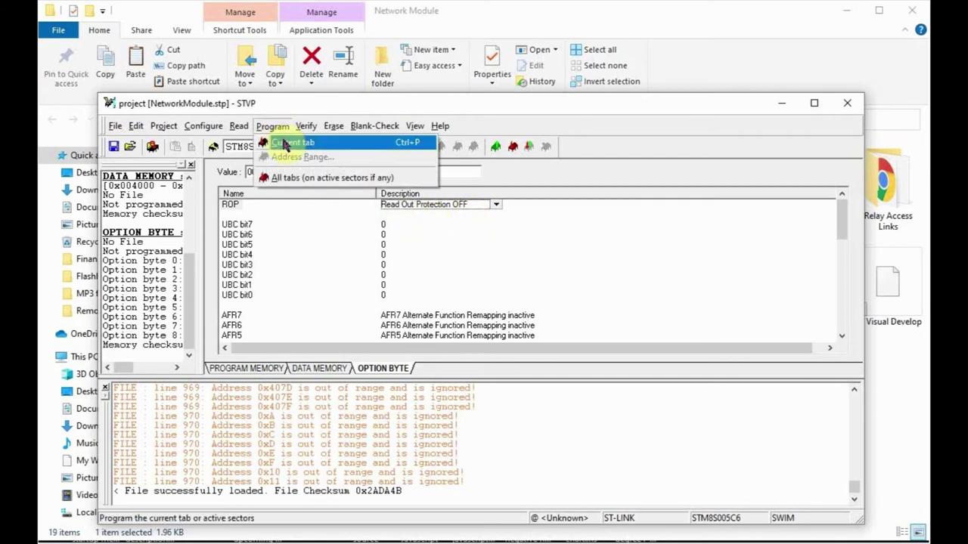
- Attempt to program the option bytes and dismiss the 'Cannot communicate with the tool' error
{"action": "left_click", "coordinate": [288, 143]}
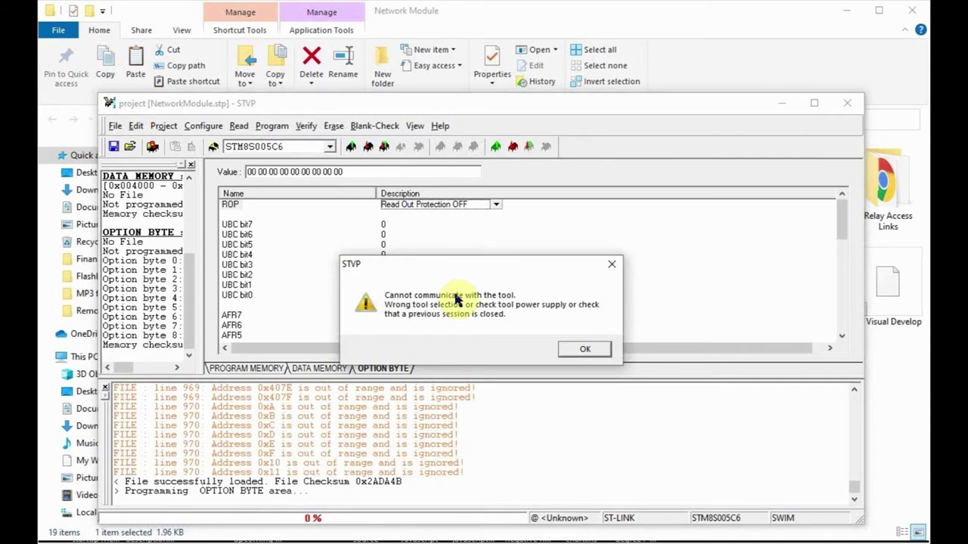
{"action": "left_click", "coordinate": [595, 350]}
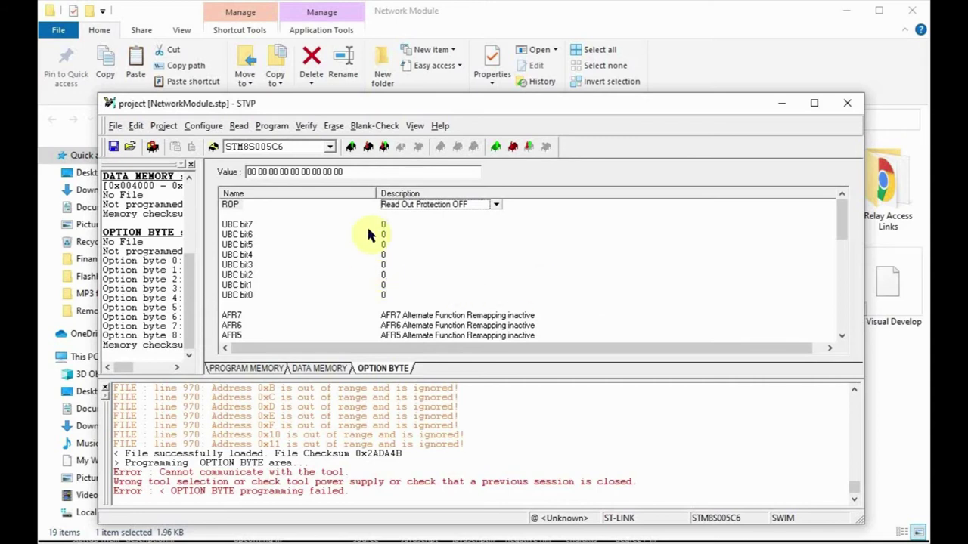
{"action": "left_click", "coordinate": [274, 127]}
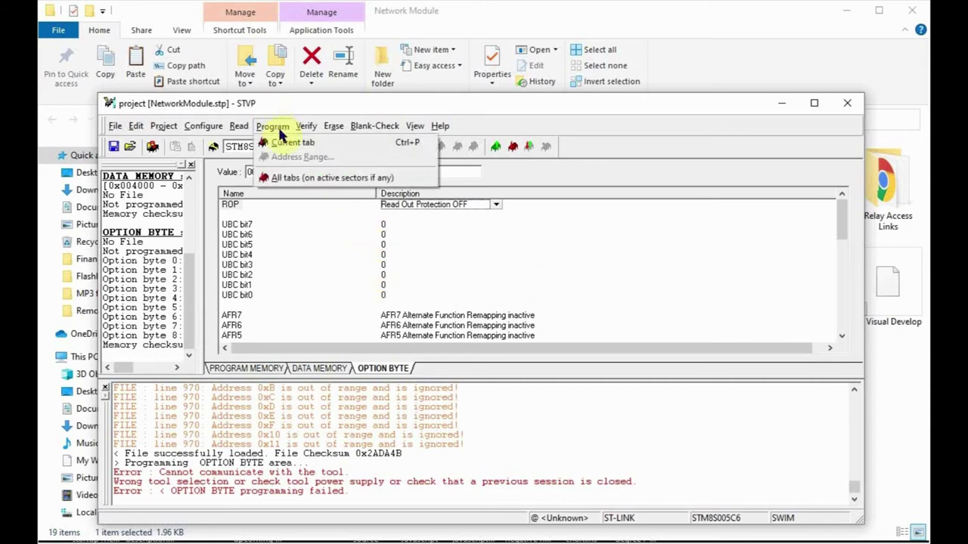
- Program the option bytes again so they are written and verified successfully
{"action": "left_click", "coordinate": [291, 145]}
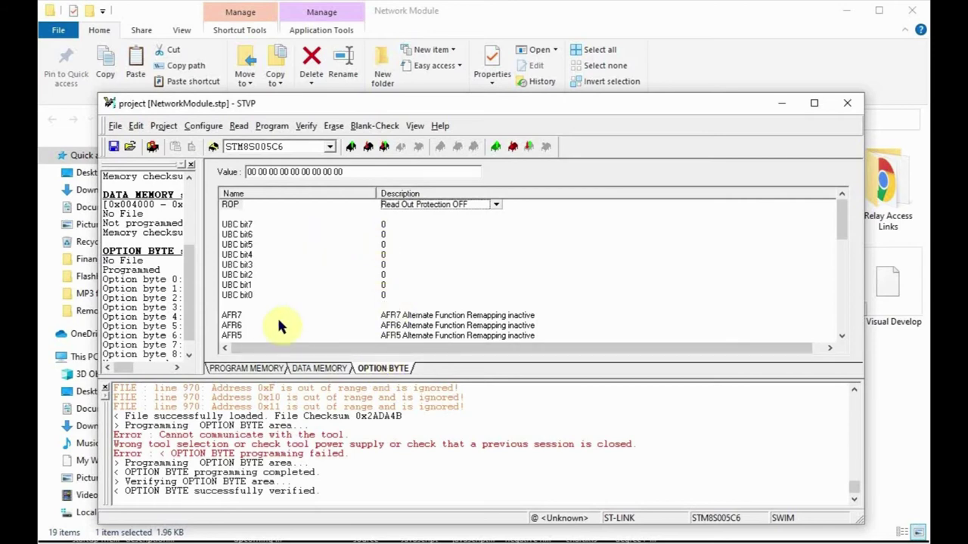
{"action": "left_click", "coordinate": [261, 369]}
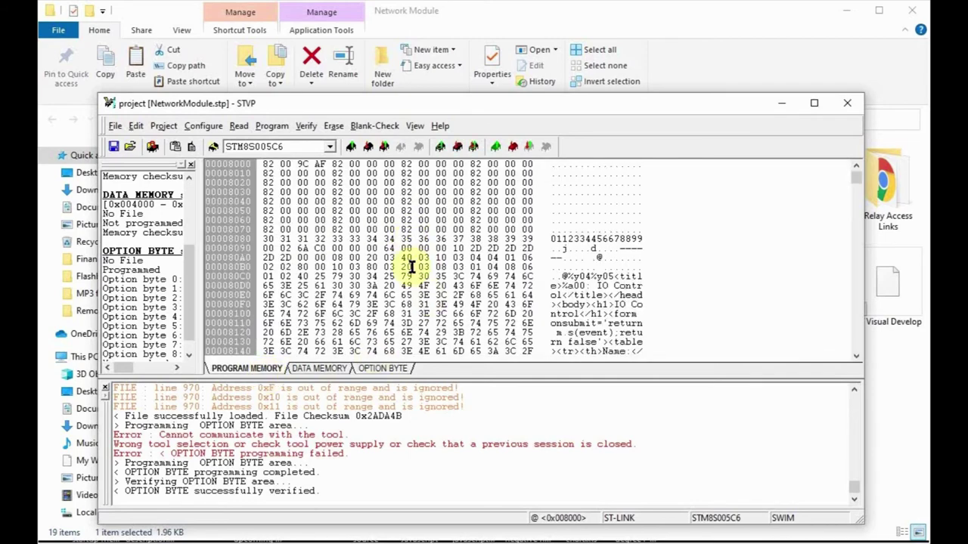
- Program the NetworkModule firmware into PROGRAM MEMORY with successful verification
{"action": "left_click", "coordinate": [274, 126]}
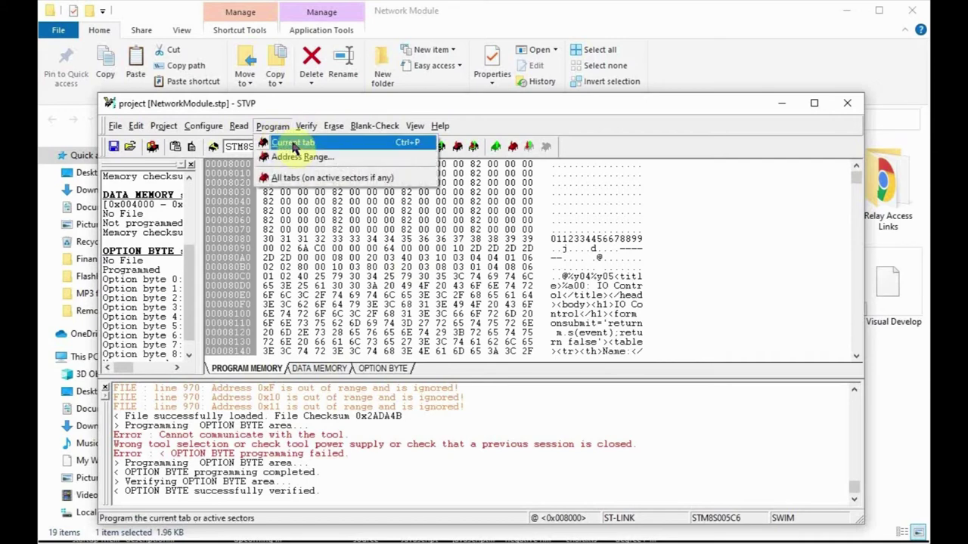
{"action": "left_click", "coordinate": [293, 144]}
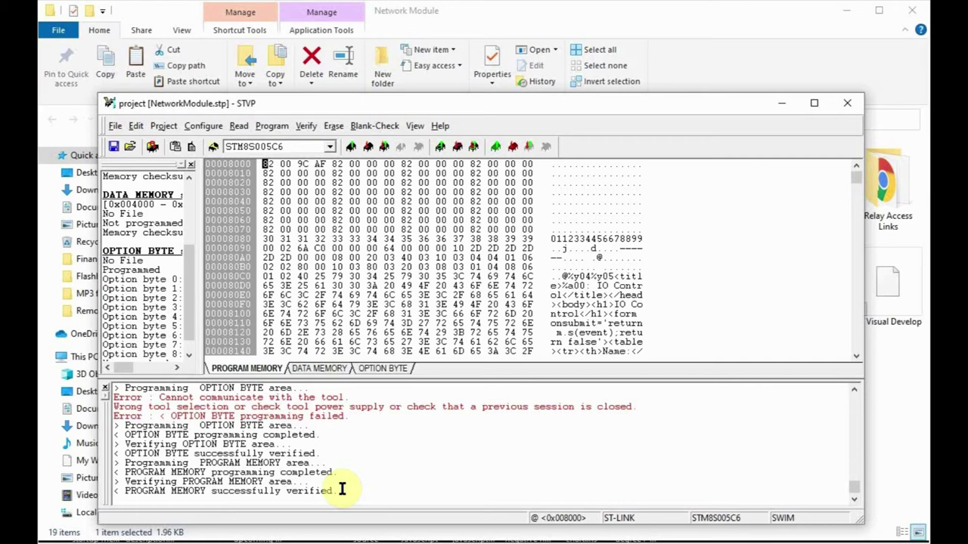
{"action": "left_click", "coordinate": [163, 125]}
- Open the NetworkModule-Browser.stp project file in STVP
{"action": "left_click", "coordinate": [180, 156]}
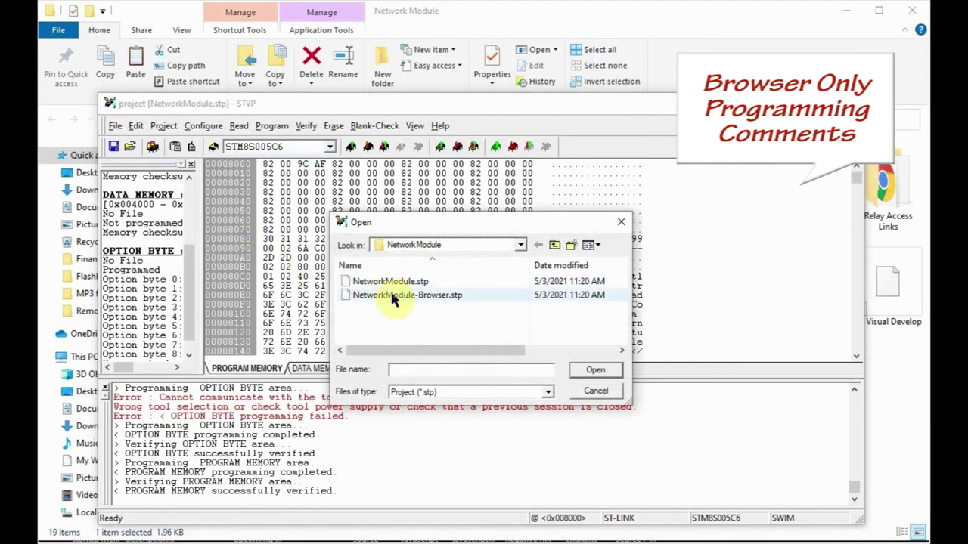
{"action": "double_click", "coordinate": [394, 296]}
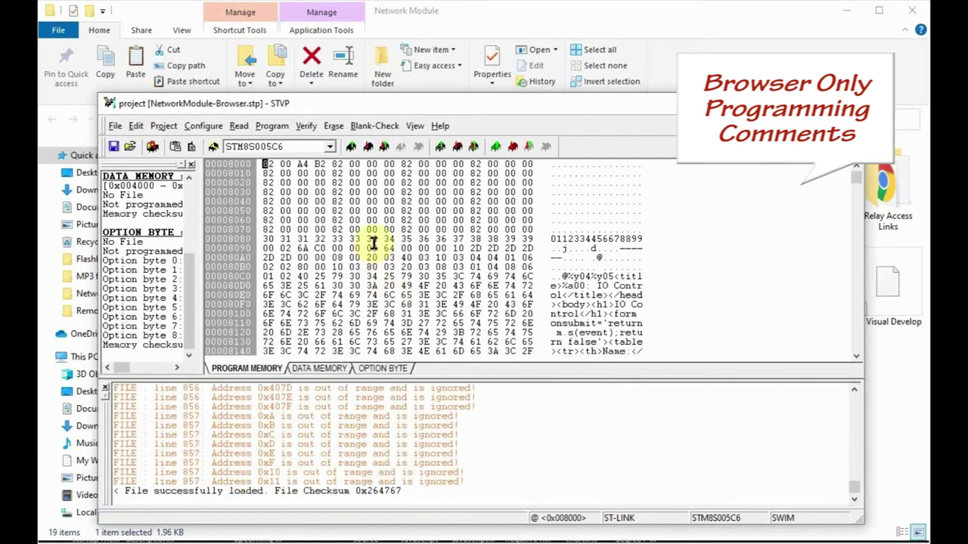
- Program the chip over the address range 8000 to FEBF only
{"action": "left_click", "coordinate": [273, 127]}
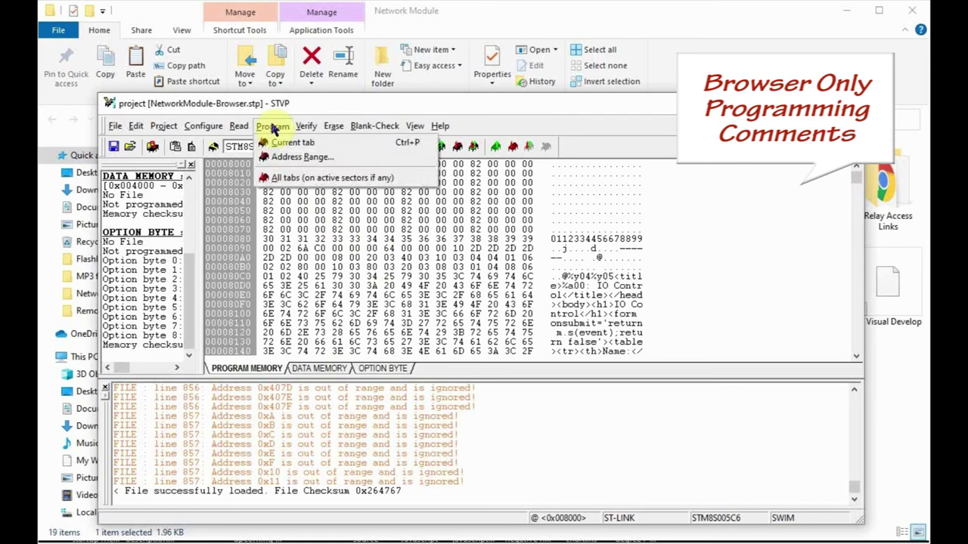
{"action": "left_click", "coordinate": [291, 158]}
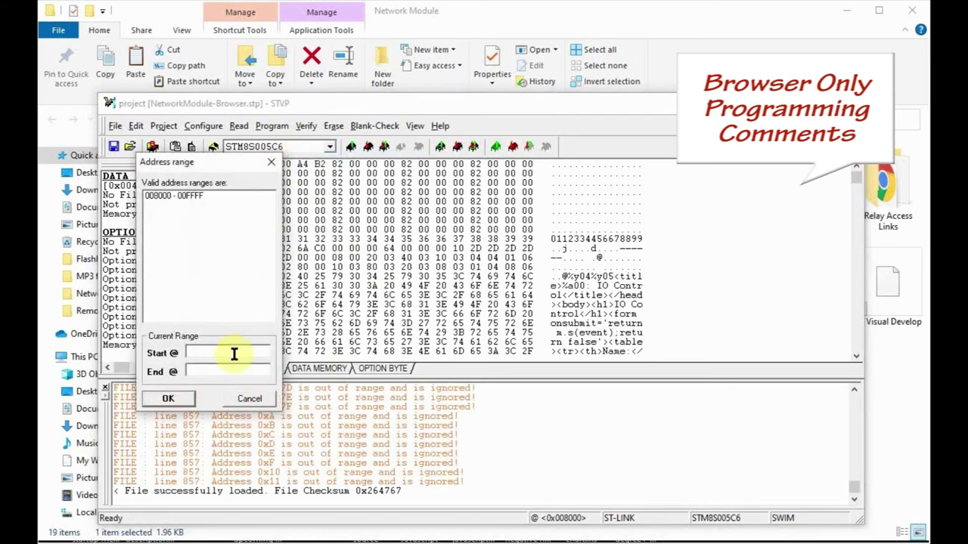
{"action": "type", "text": "8000"}
{"action": "left_click", "coordinate": [225, 366]}
{"action": "type", "text": "FEBF"}
{"action": "left_click", "coordinate": [172, 401]}
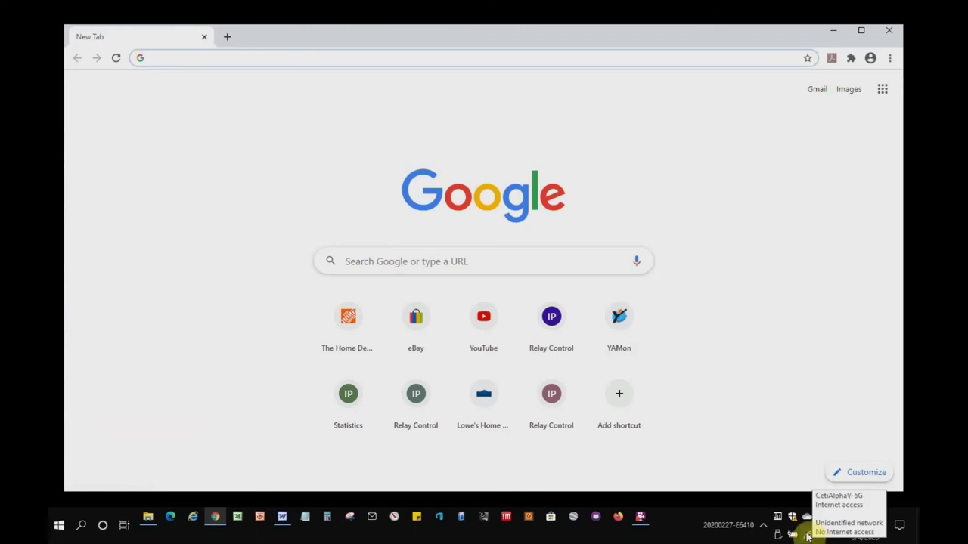
{"action": "right_click", "coordinate": [807, 536]}
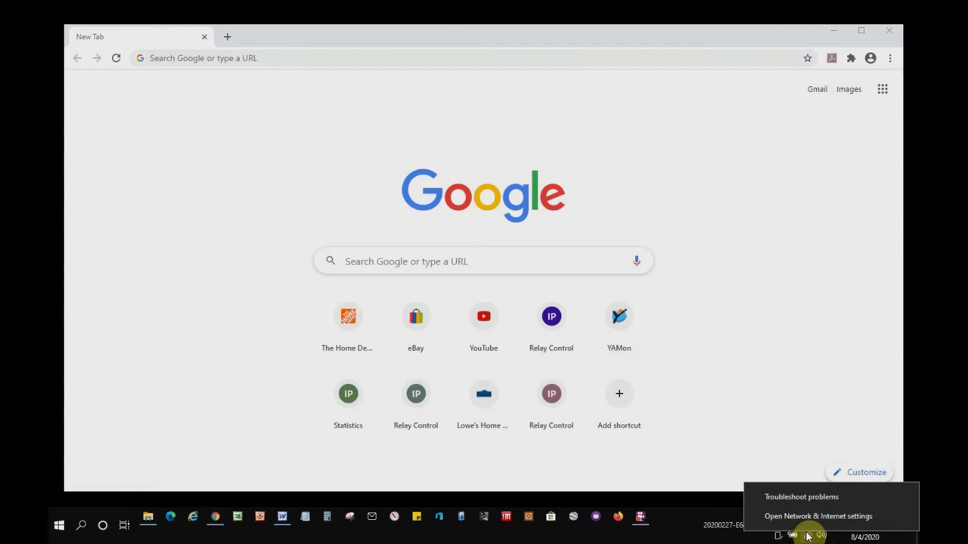
- Go through Network & Internet settings and Ethernet to the network adapters list
{"action": "left_click", "coordinate": [801, 518]}
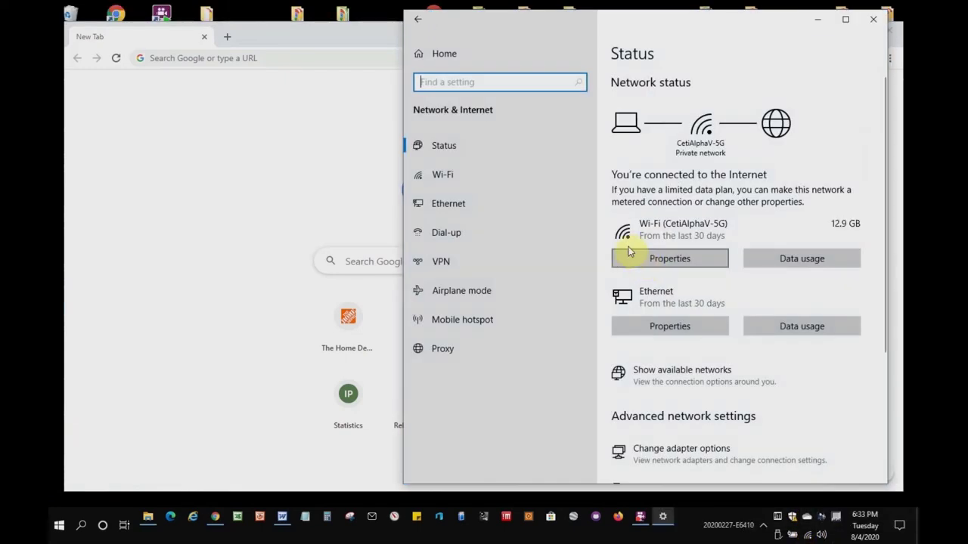
{"action": "left_click", "coordinate": [458, 203]}
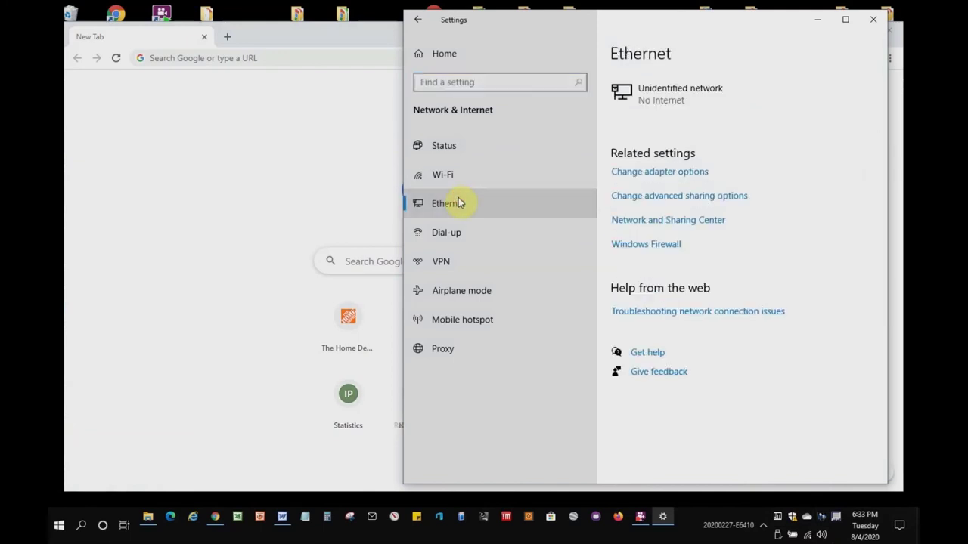
{"action": "left_click", "coordinate": [675, 172]}
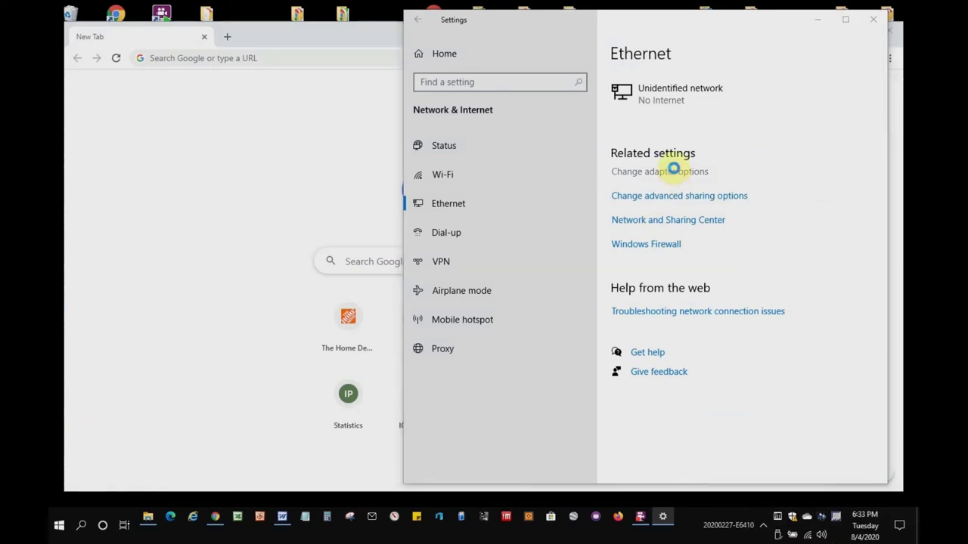
- Open the Internet Protocol Version 4 properties of the Ethernet adapter
{"action": "left_click", "coordinate": [257, 125]}
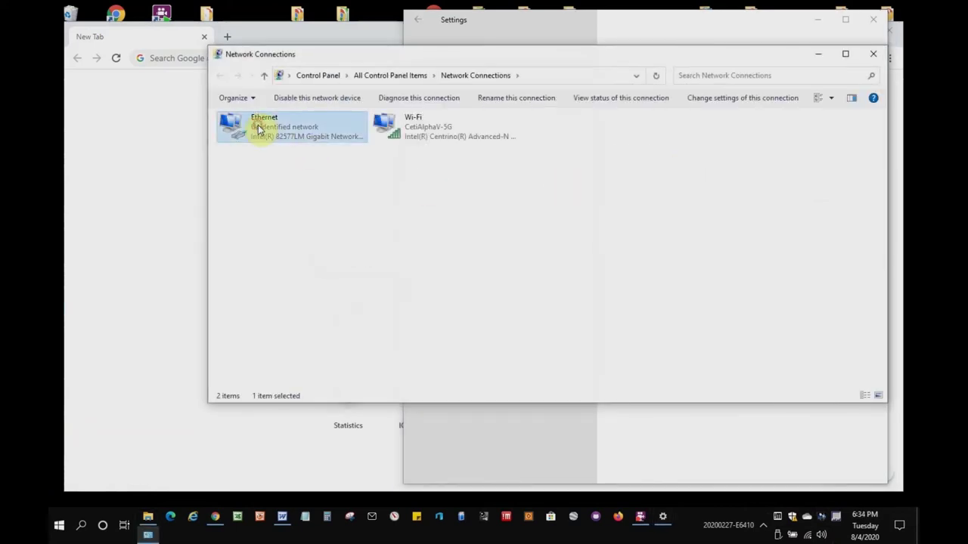
{"action": "right_click", "coordinate": [257, 126]}
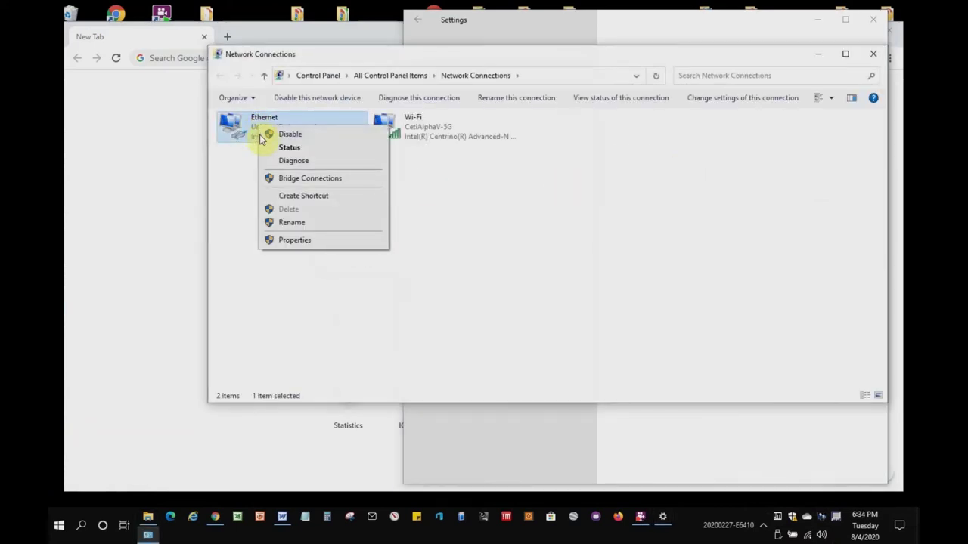
{"action": "left_click", "coordinate": [288, 239]}
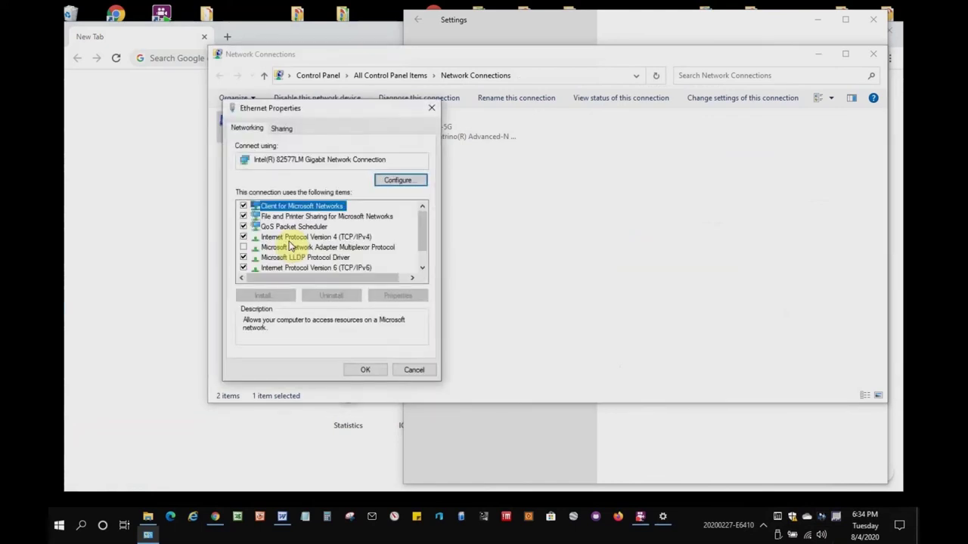
{"action": "left_click", "coordinate": [290, 239]}
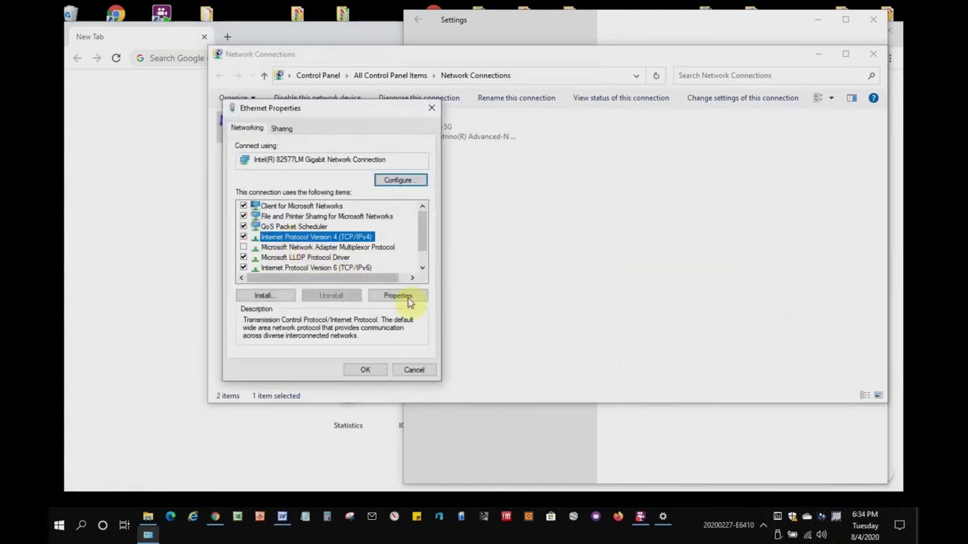
{"action": "left_click", "coordinate": [405, 296]}
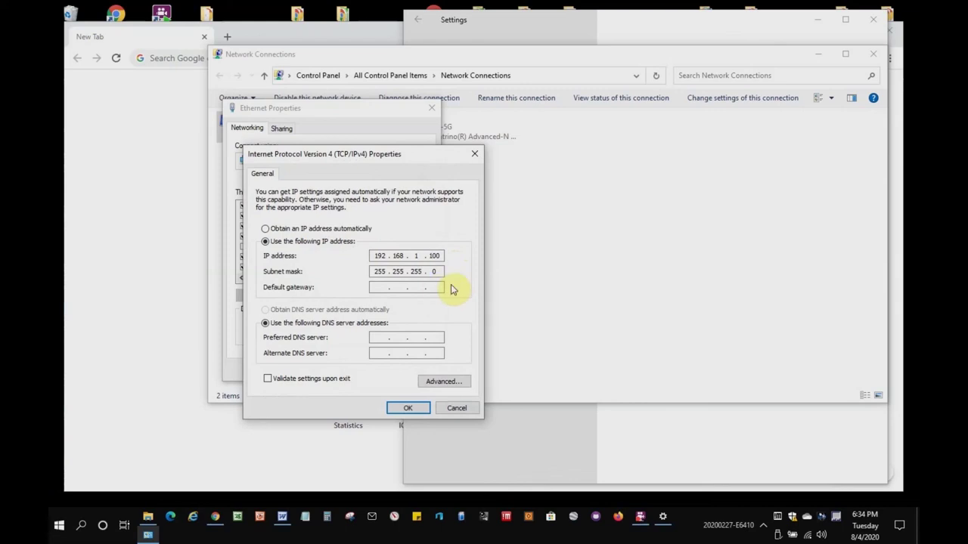
- Accept the IPv4 settings and close the Ethernet Properties and Network Connections windows
{"action": "left_click", "coordinate": [408, 408]}
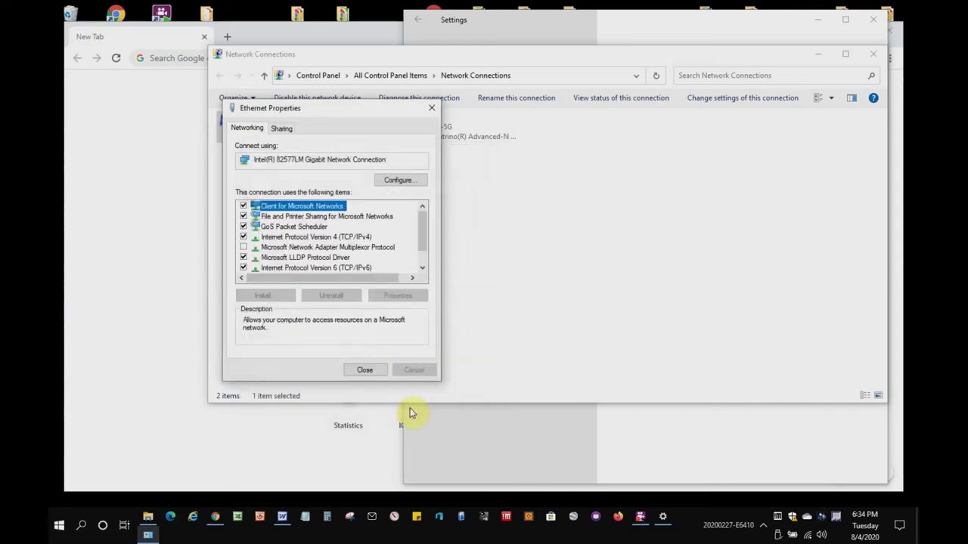
{"action": "left_click", "coordinate": [365, 372]}
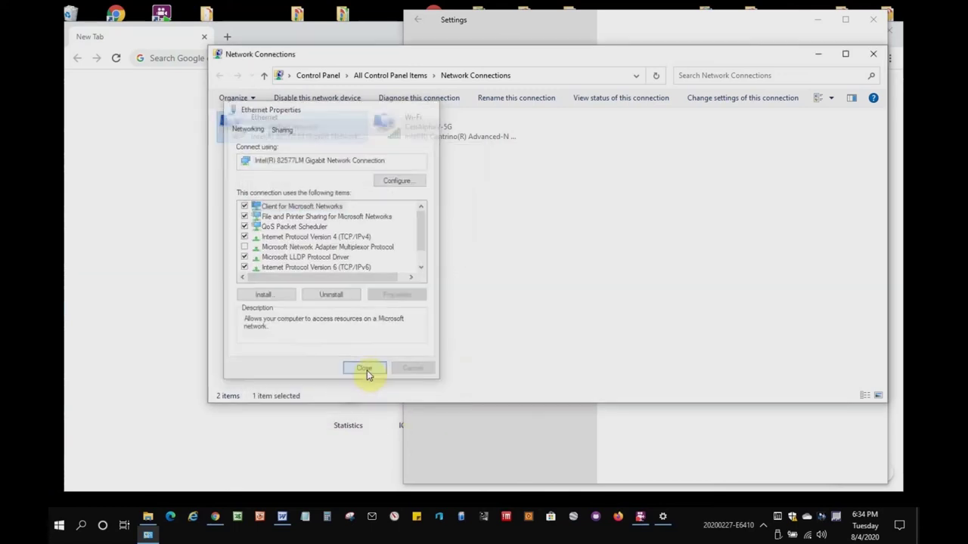
{"action": "left_click", "coordinate": [872, 55]}
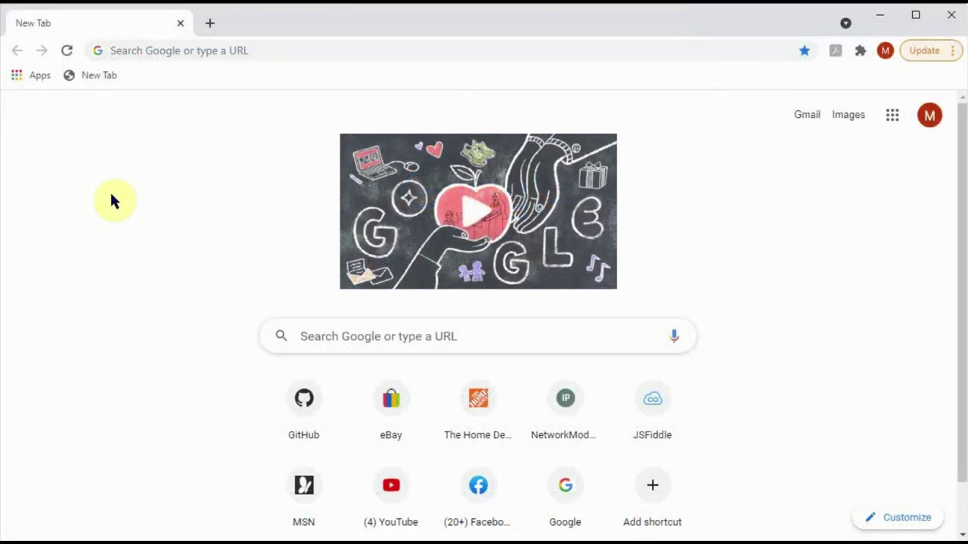
- Load 192.168.1.4:8080 in Chrome and go to the module's Configuration page
{"action": "left_click", "coordinate": [171, 52]}
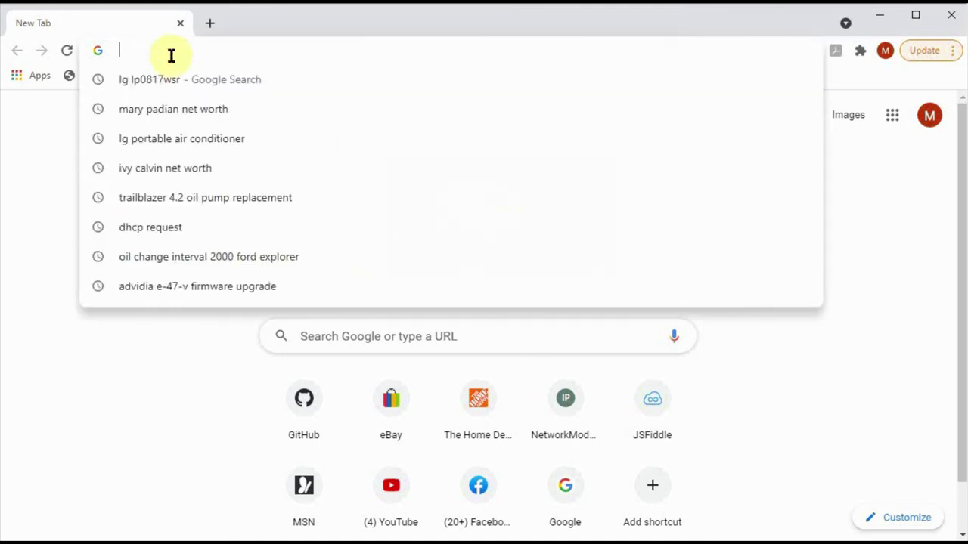
{"action": "type", "text": "1"}
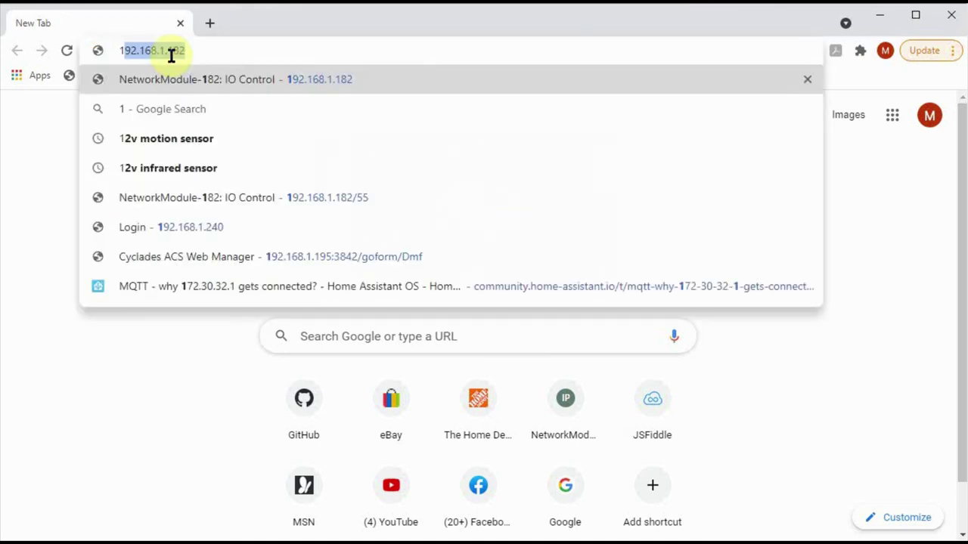
{"action": "type", "text": "92.168.1."}
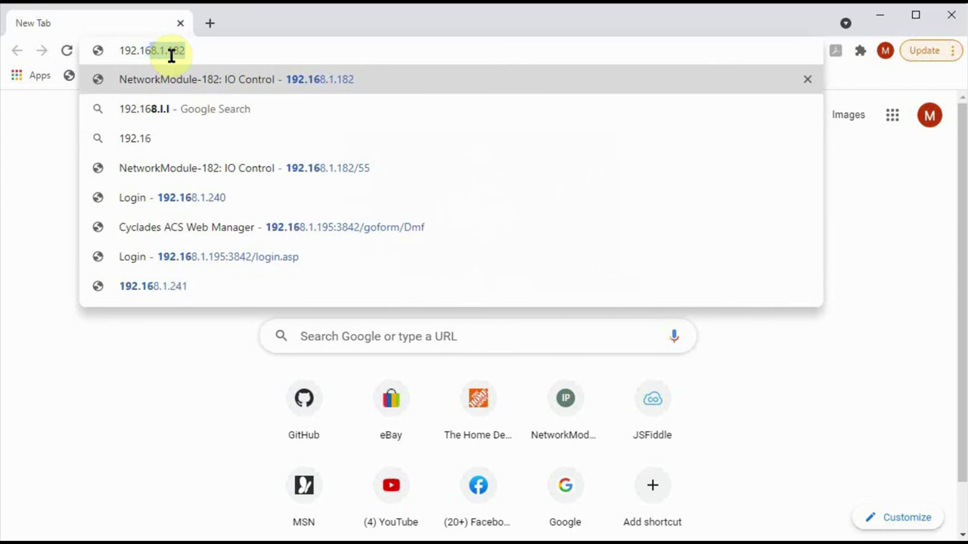
{"action": "type", "text": "4"}
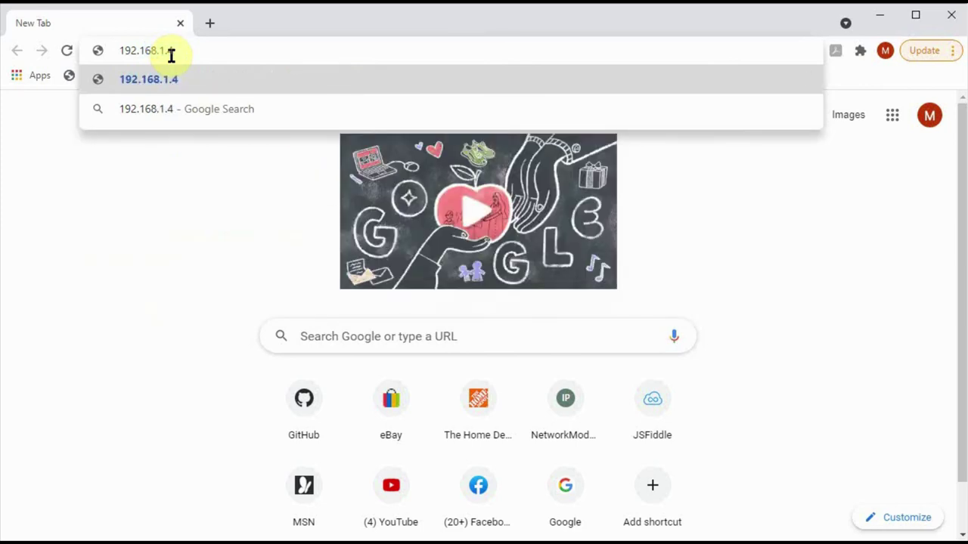
{"action": "type", "text": ":"}
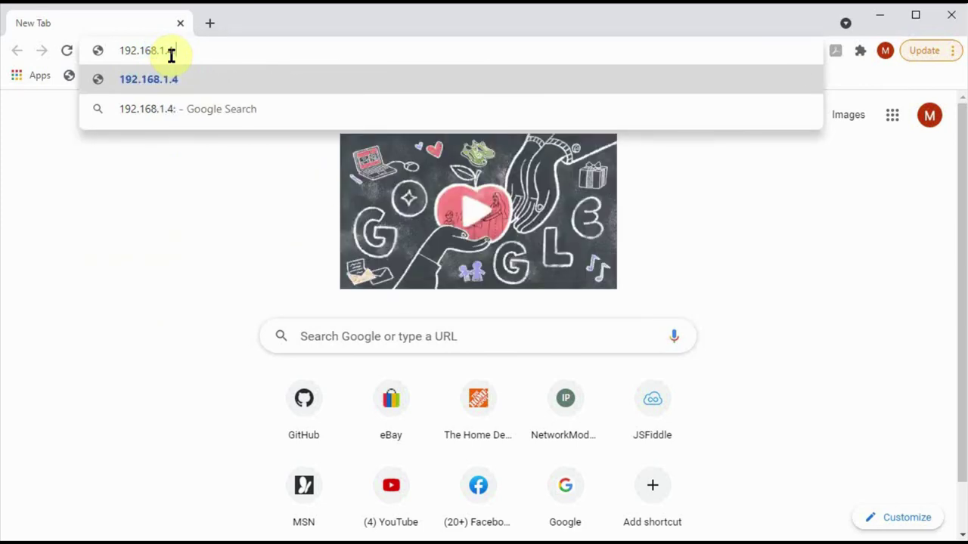
{"action": "type", "text": "8080"}
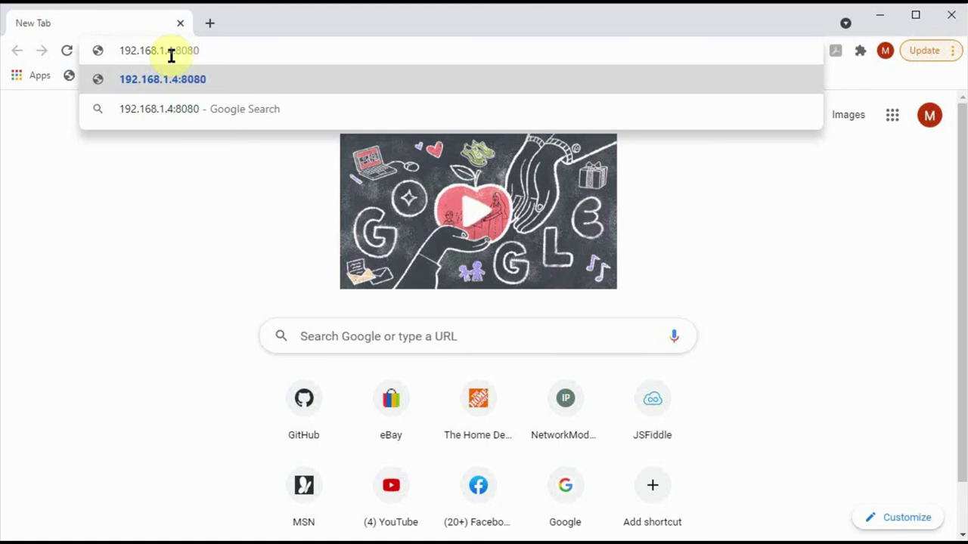
{"action": "key", "text": "Return"}
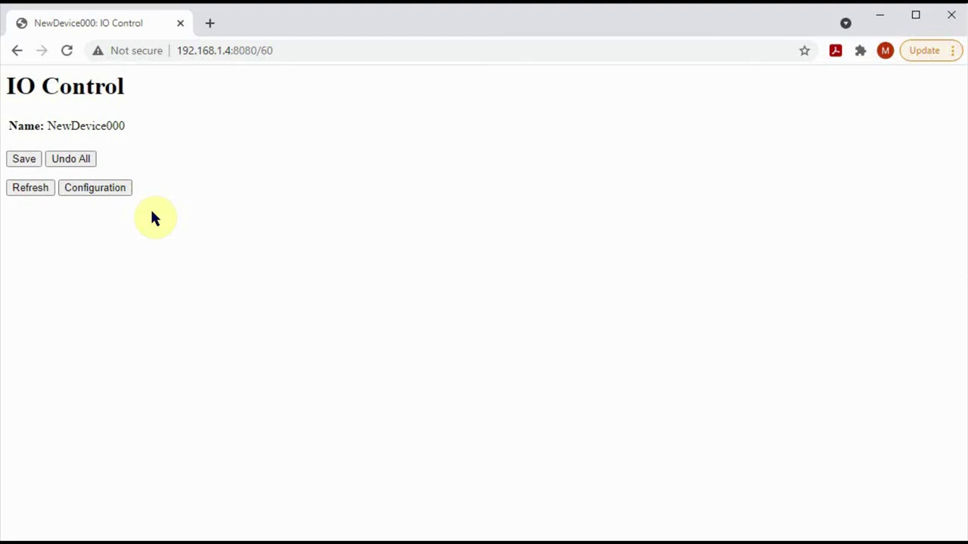
{"action": "left_click", "coordinate": [110, 188]}
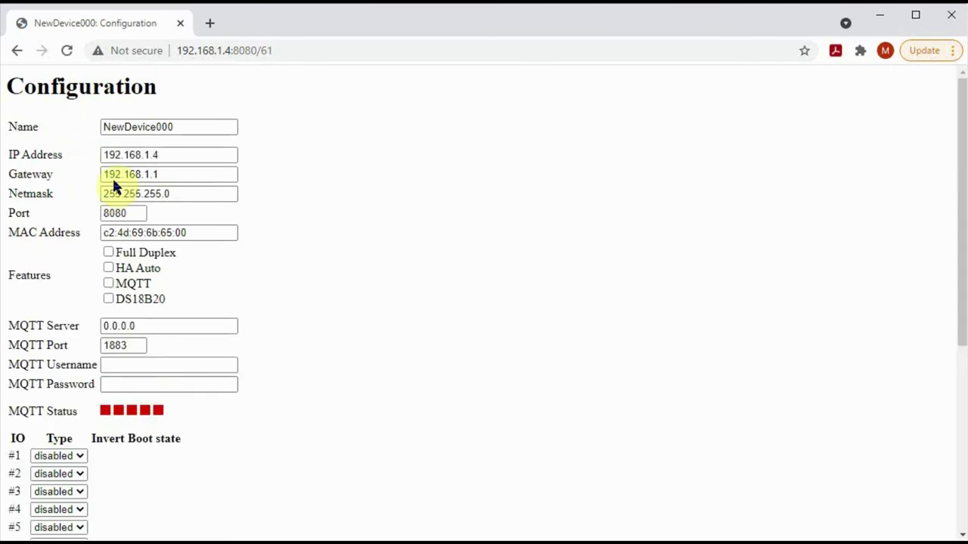
- Change the IP address to 192.168.1.182, leaving the gateway and netmask as they are
{"action": "left_click", "coordinate": [175, 154]}
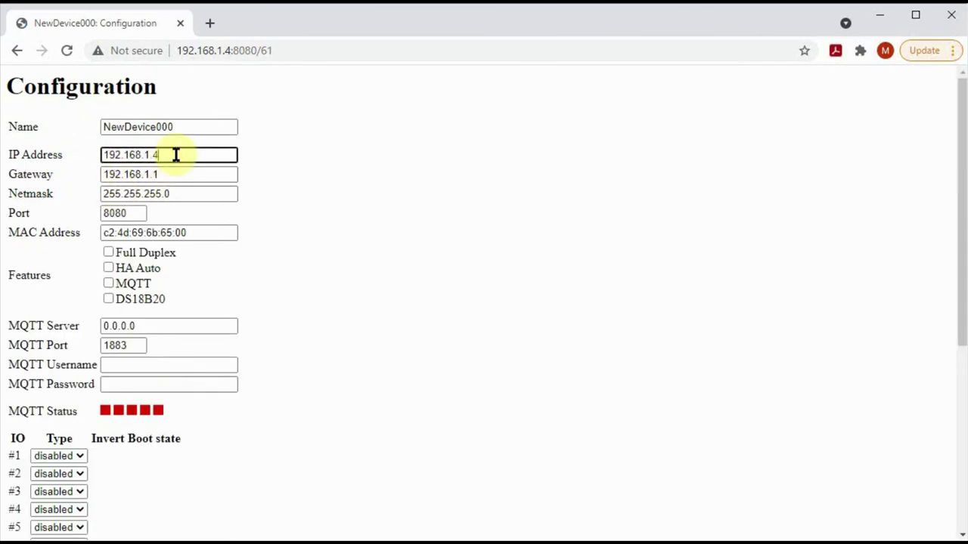
{"action": "key", "text": "BackSpace"}
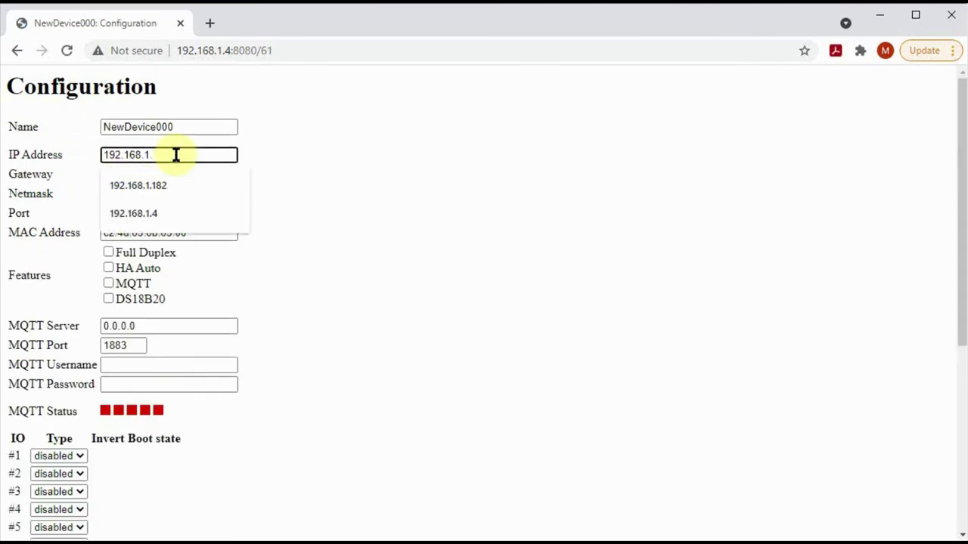
{"action": "type", "text": "182"}
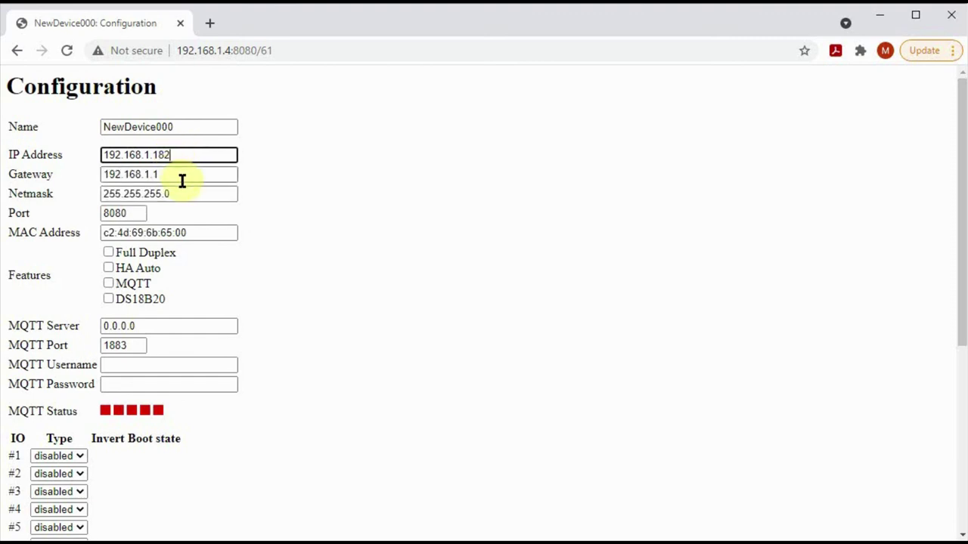
{"action": "left_click", "coordinate": [182, 175]}
{"action": "left_click", "coordinate": [181, 193]}
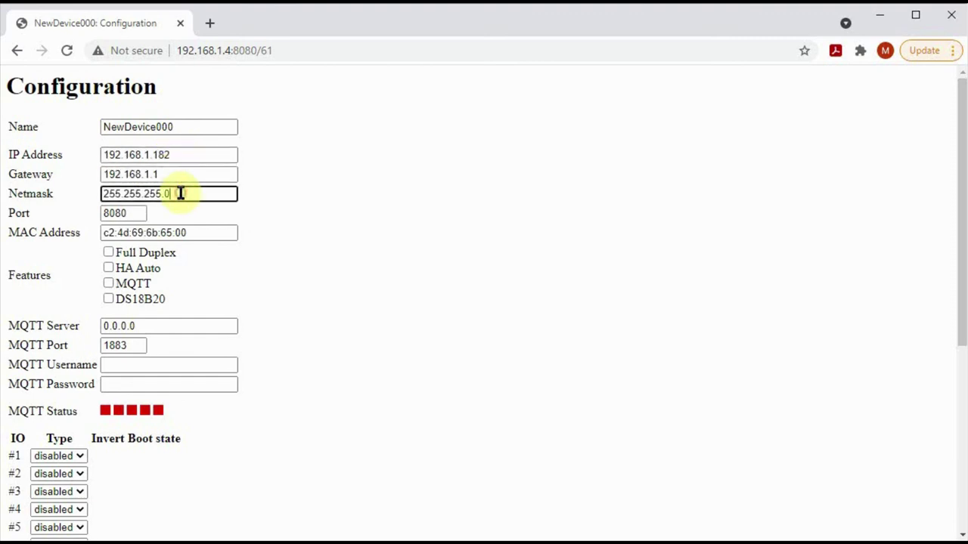
- Set the port to 80 and change the MAC address ending to 65:02
{"action": "left_click", "coordinate": [138, 213]}
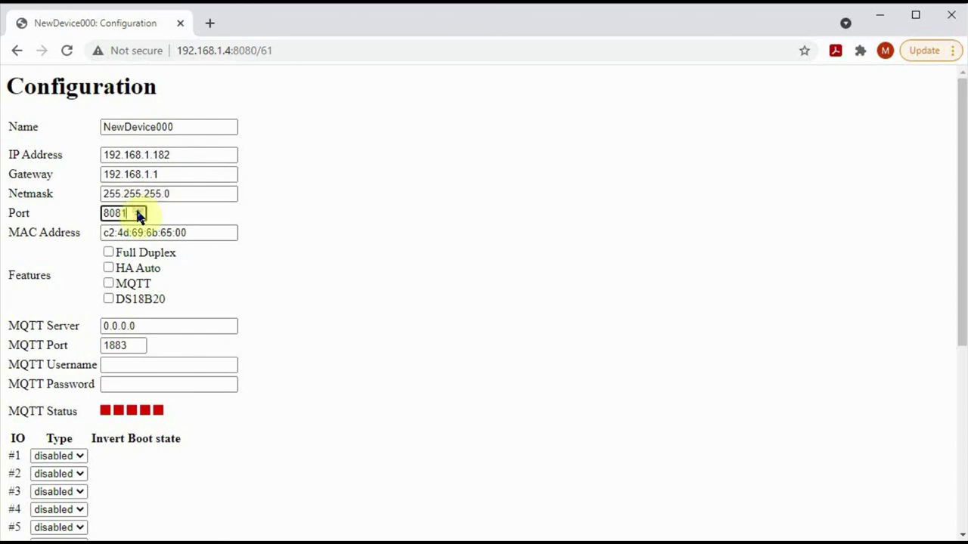
{"action": "key", "text": "BackSpace"}
{"action": "key", "text": "BackSpace"}
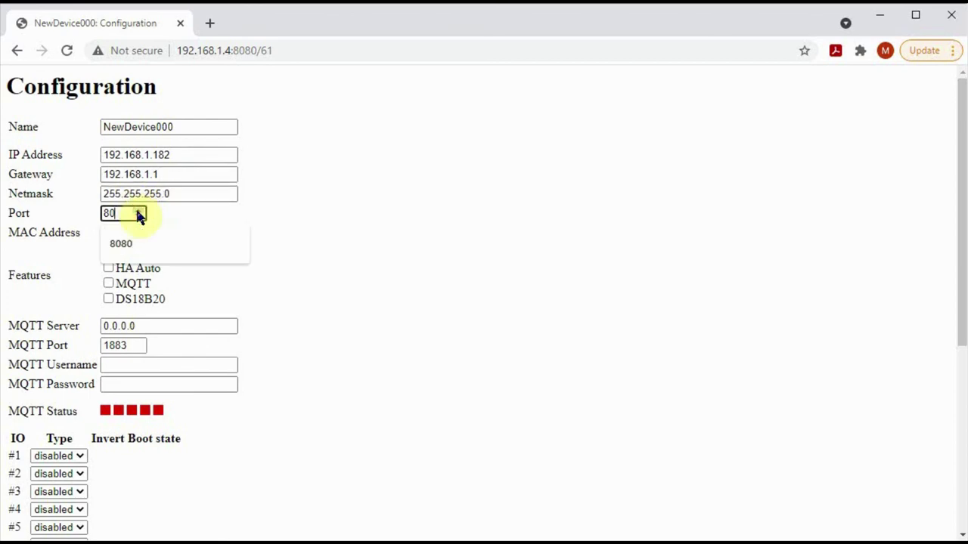
{"action": "left_click", "coordinate": [333, 216]}
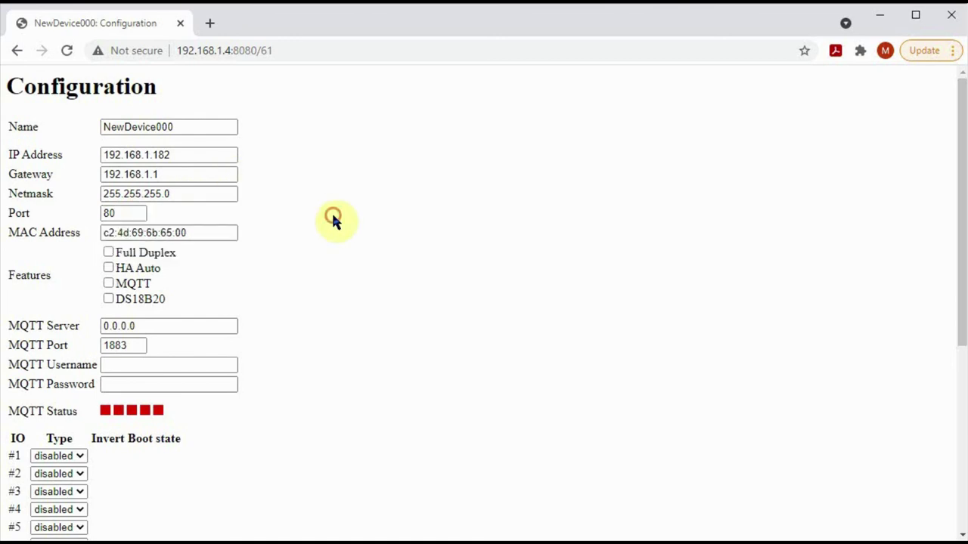
{"action": "left_click", "coordinate": [199, 231]}
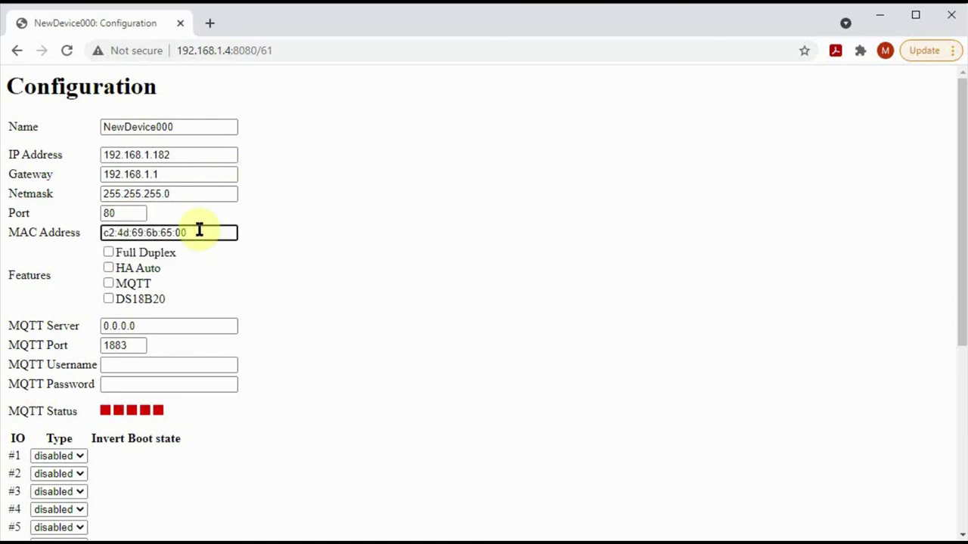
{"action": "key", "text": "BackSpace"}
{"action": "type", "text": "2"}
{"action": "scroll", "coordinate": [322, 233], "scroll_direction": "down", "scroll_amount": 5}
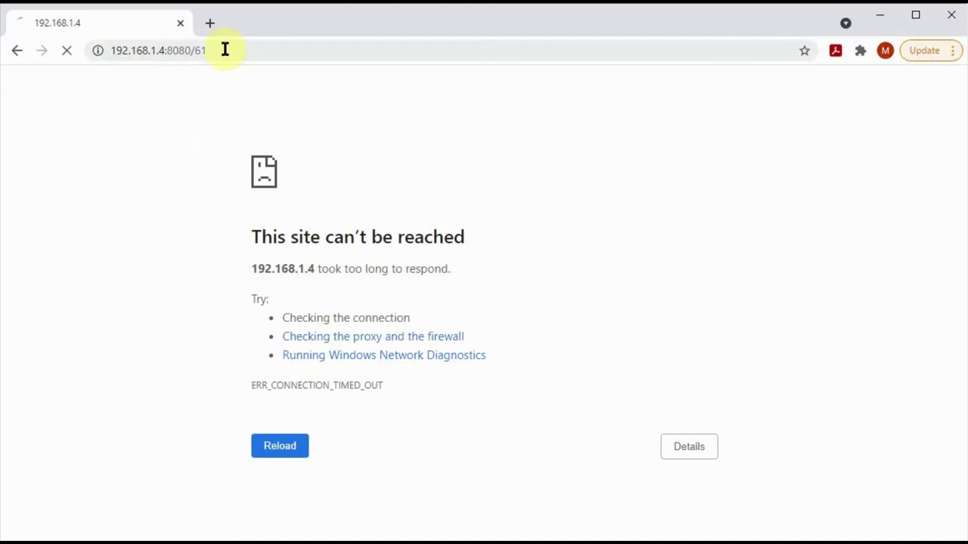
- Select the unreachable 192.168.1.4:8080/61 address in Chrome's address bar
{"action": "left_click", "coordinate": [223, 48]}
- Change the address to 192.168.1.182 and load the module's IO Control page
{"action": "double_click", "coordinate": [224, 49]}
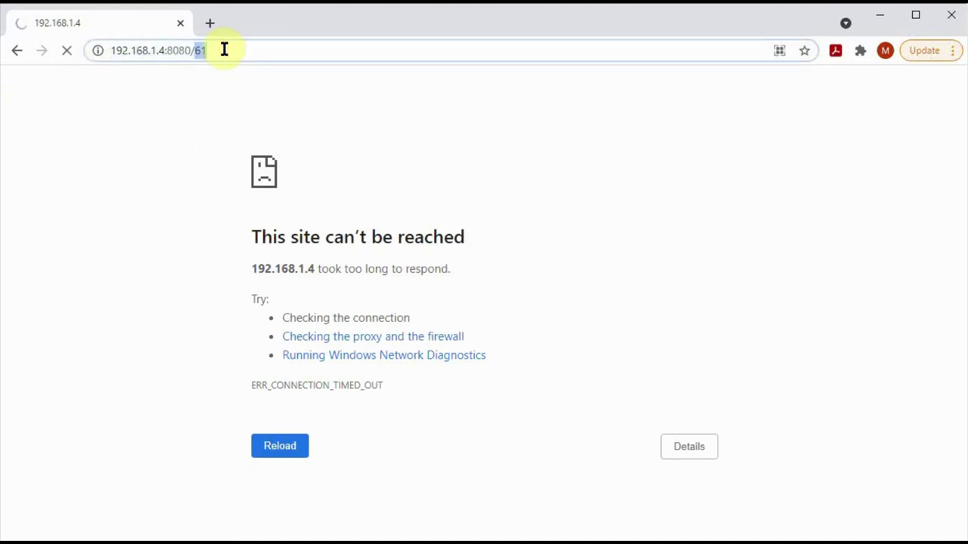
{"action": "key", "text": "BackSpace"}
{"action": "key", "text": "BackSpace"}
{"action": "key", "text": "BackSpace"}
{"action": "key", "text": "BackSpace"}
{"action": "key", "text": "BackSpace"}
{"action": "key", "text": "BackSpace"}
{"action": "key", "text": "BackSpace"}
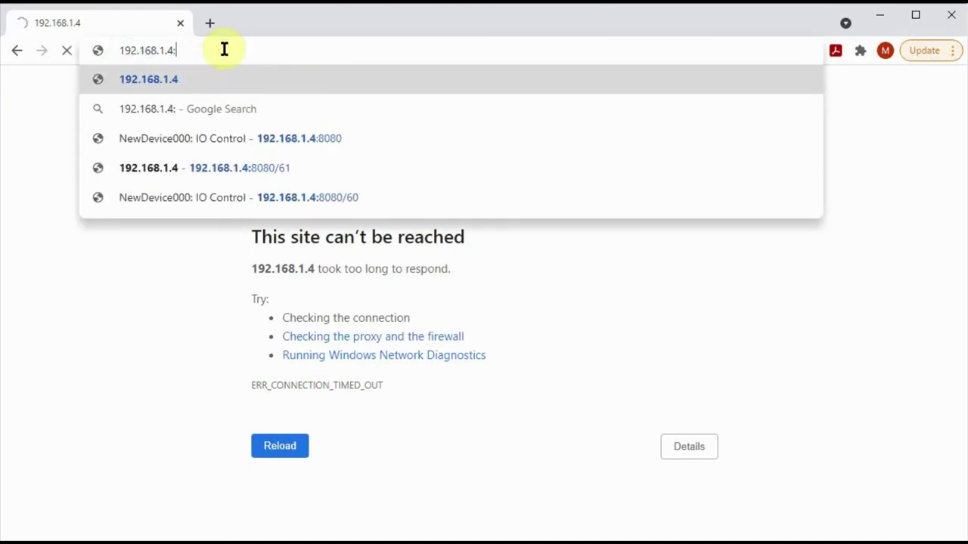
{"action": "key", "text": "BackSpace"}
{"action": "type", "text": "1"}
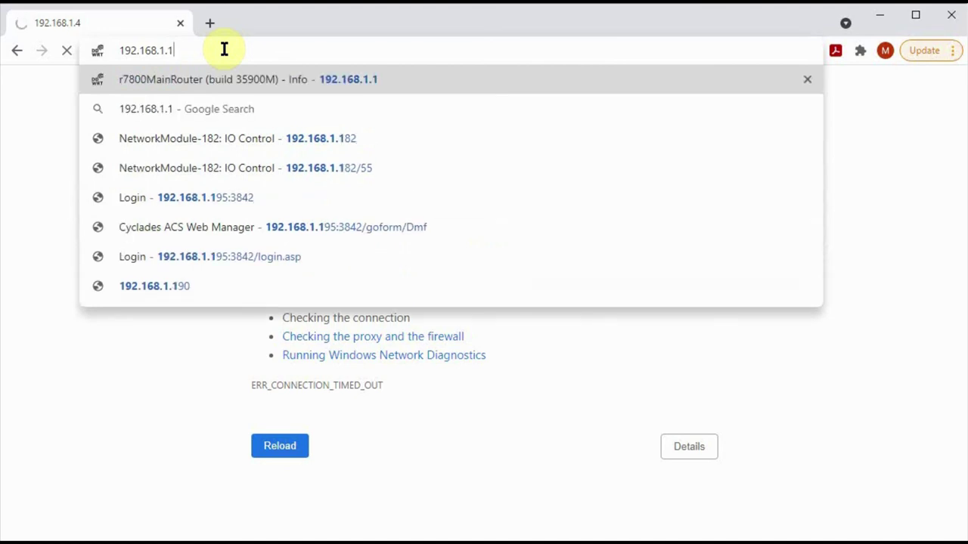
{"action": "type", "text": "82"}
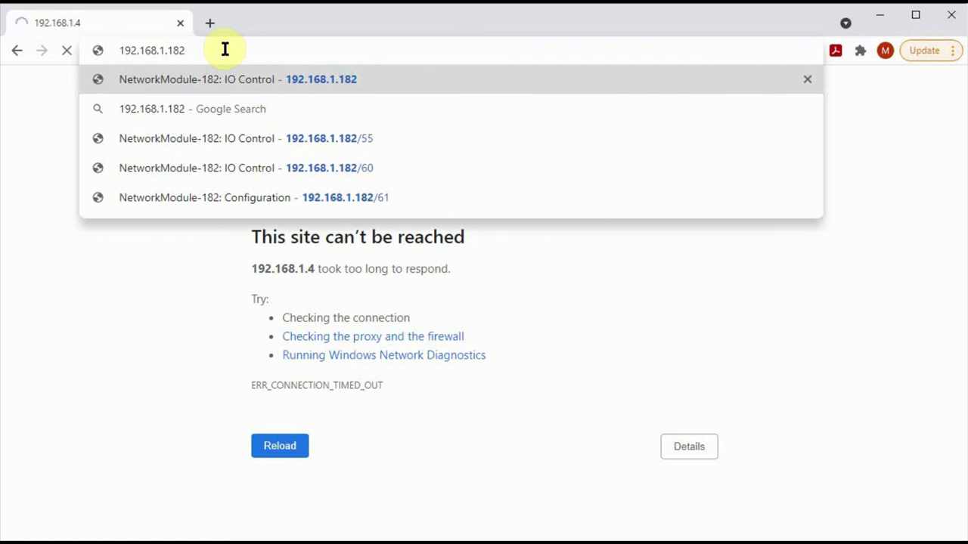
{"action": "key", "text": "Return"}
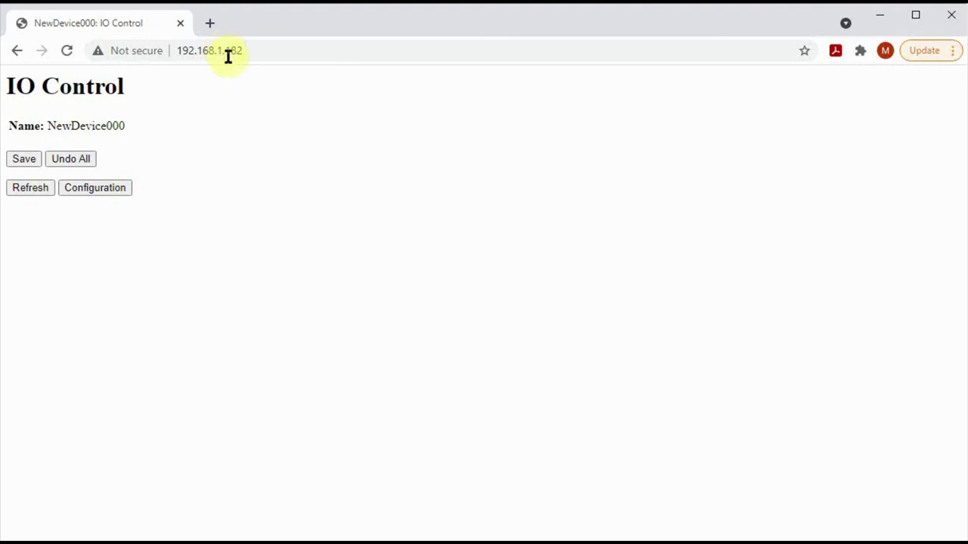
- Open the Configuration page at 192.168.1.182 to check the saved port 80
{"action": "left_click", "coordinate": [108, 190]}
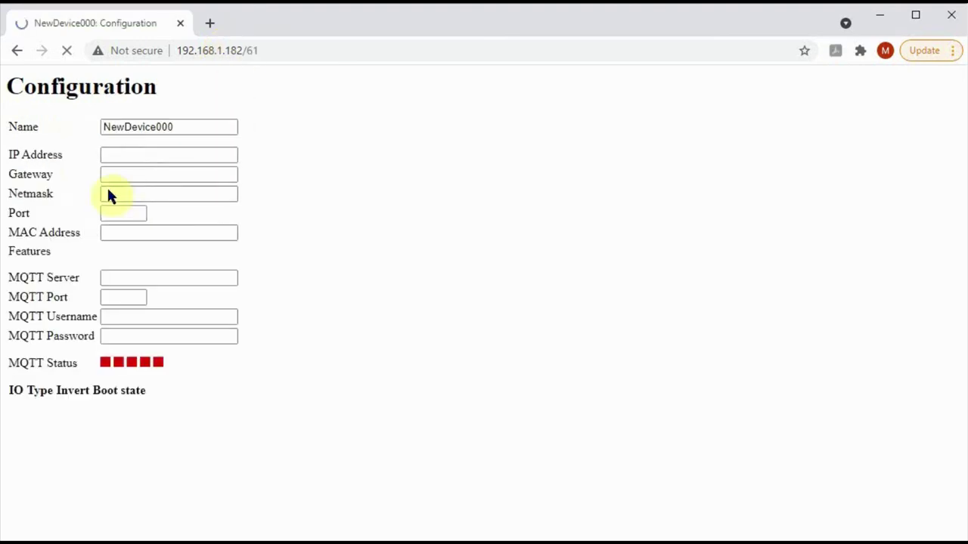